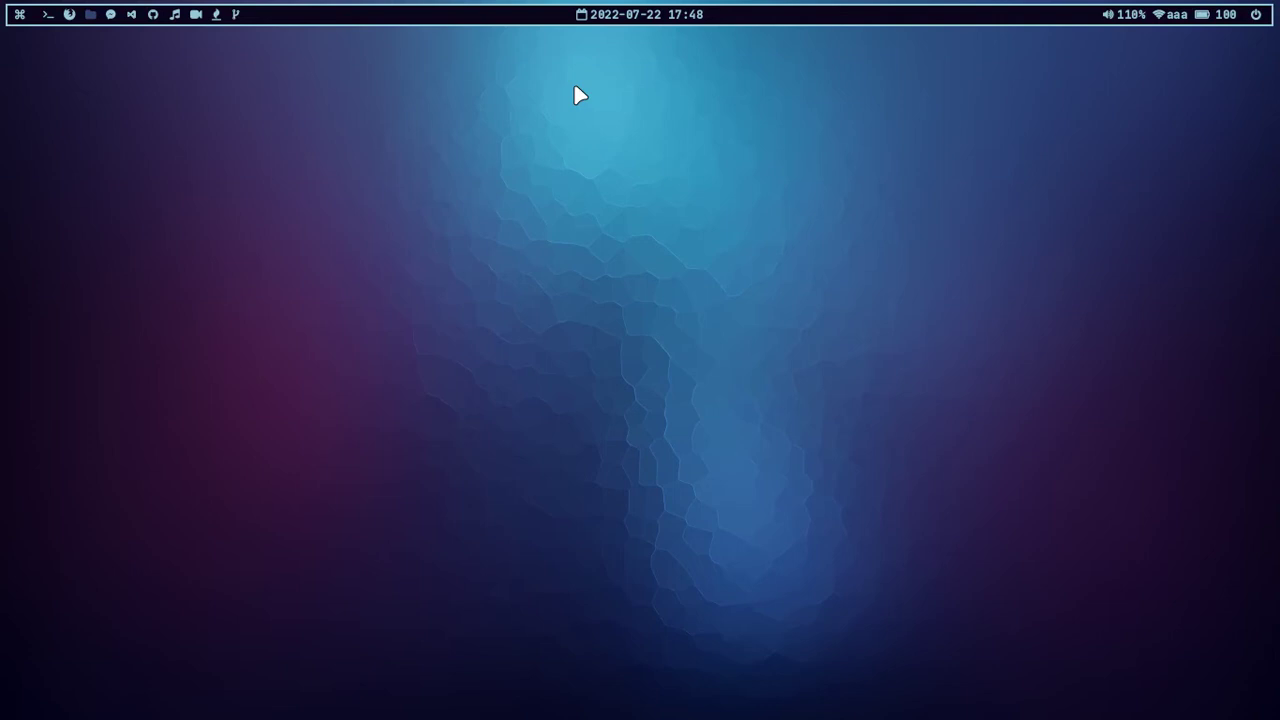
Step: Launch the Brave browser and go to the balenaEtcher page at balena.io/etcher
key(super+d)
text(brave)
key(Return)
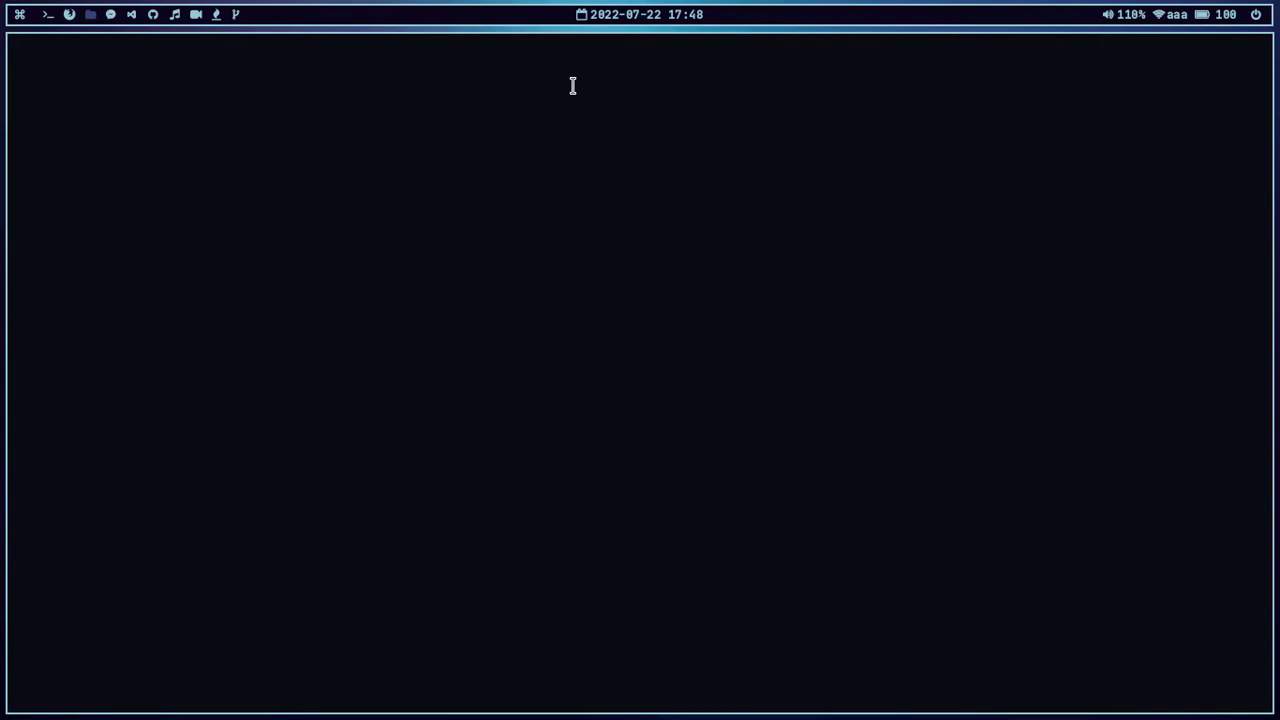
text(balena)
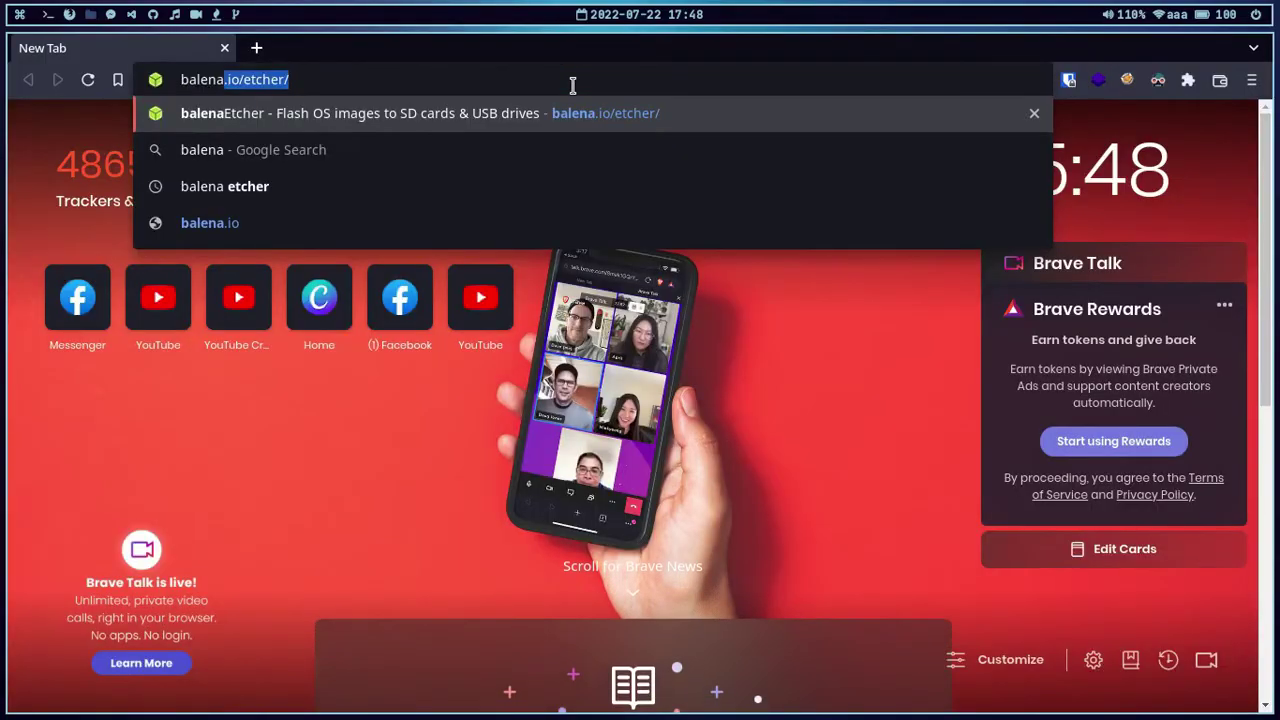
key(Return)
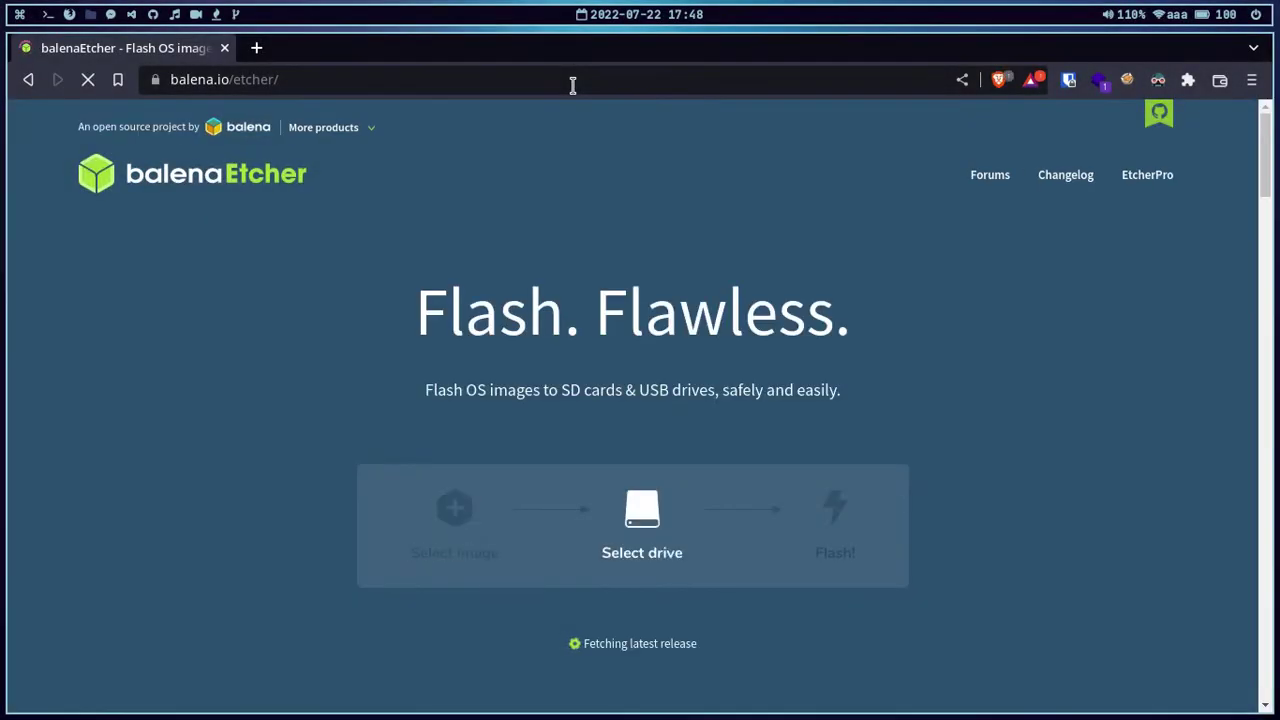
Step: Review the Etcher download options for Windows, macOS, Linux AppImage, Debian and Red Hat packages
scroll(634, 360, down, 5)
scroll(634, 360, up, 3)
scroll(636, 360, down, 12)
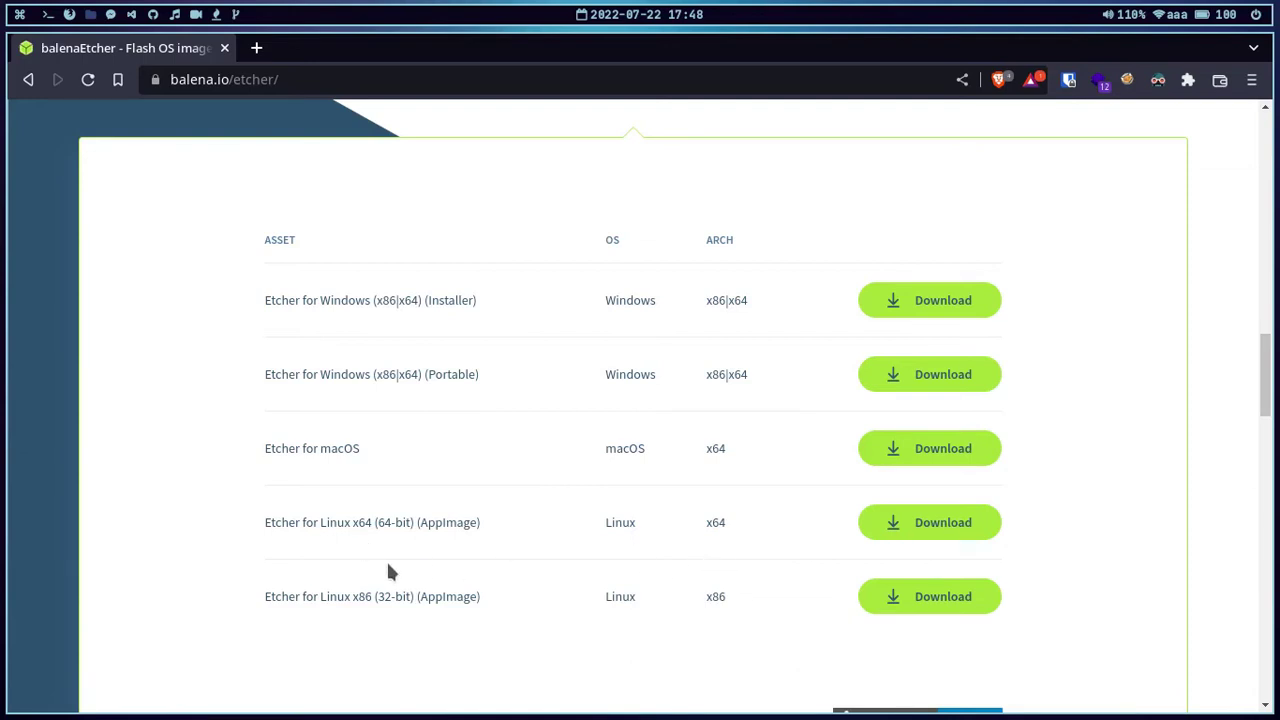
scroll(387, 558, down, 3)
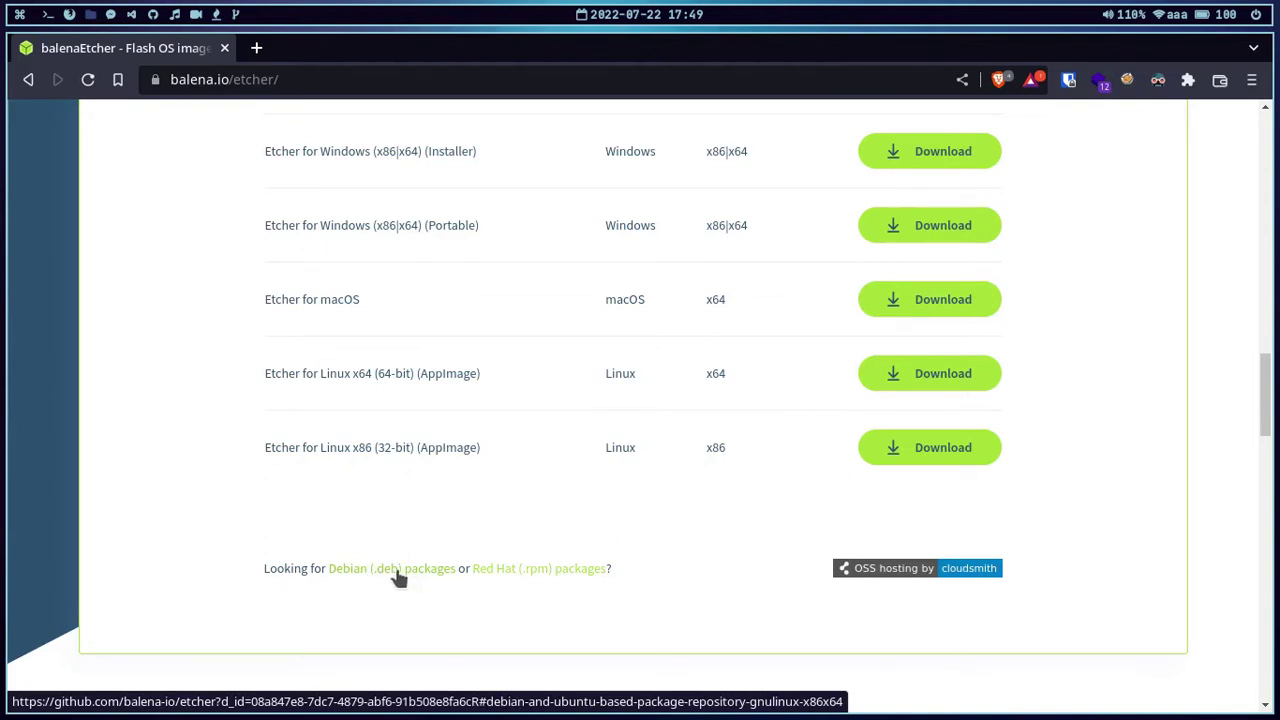
scroll(511, 563, up, 10)
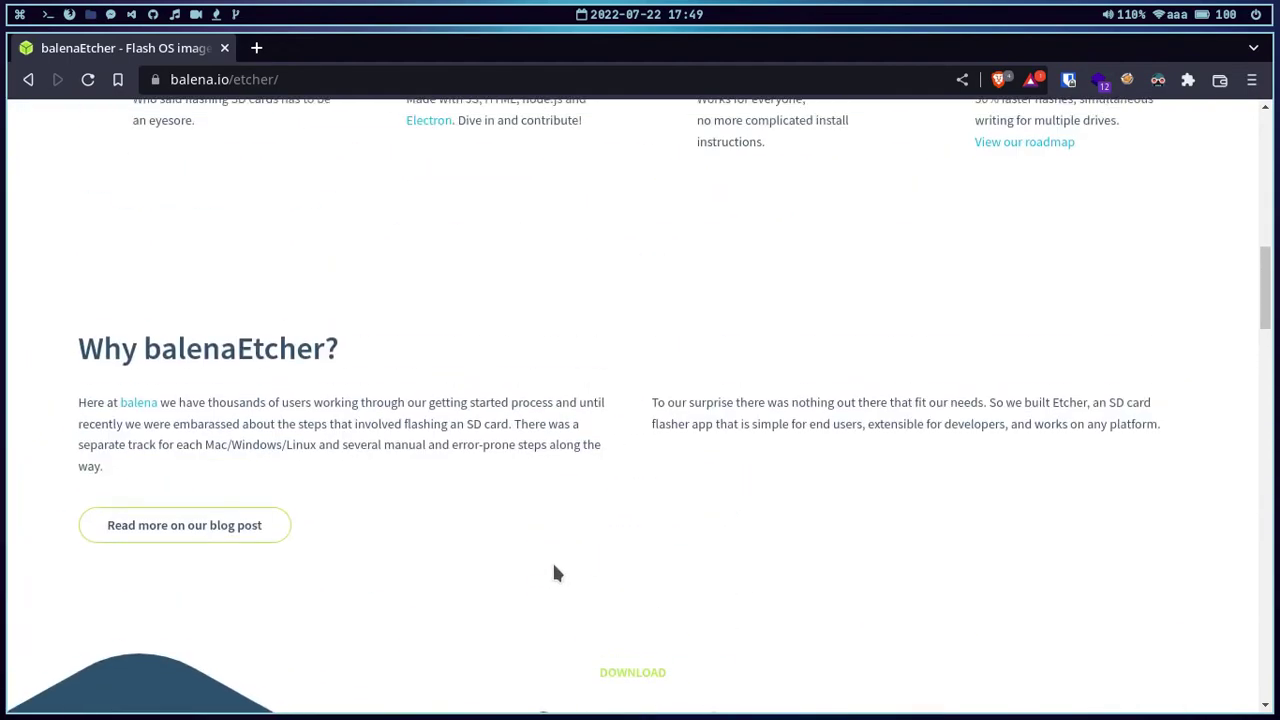
scroll(554, 575, up, 8)
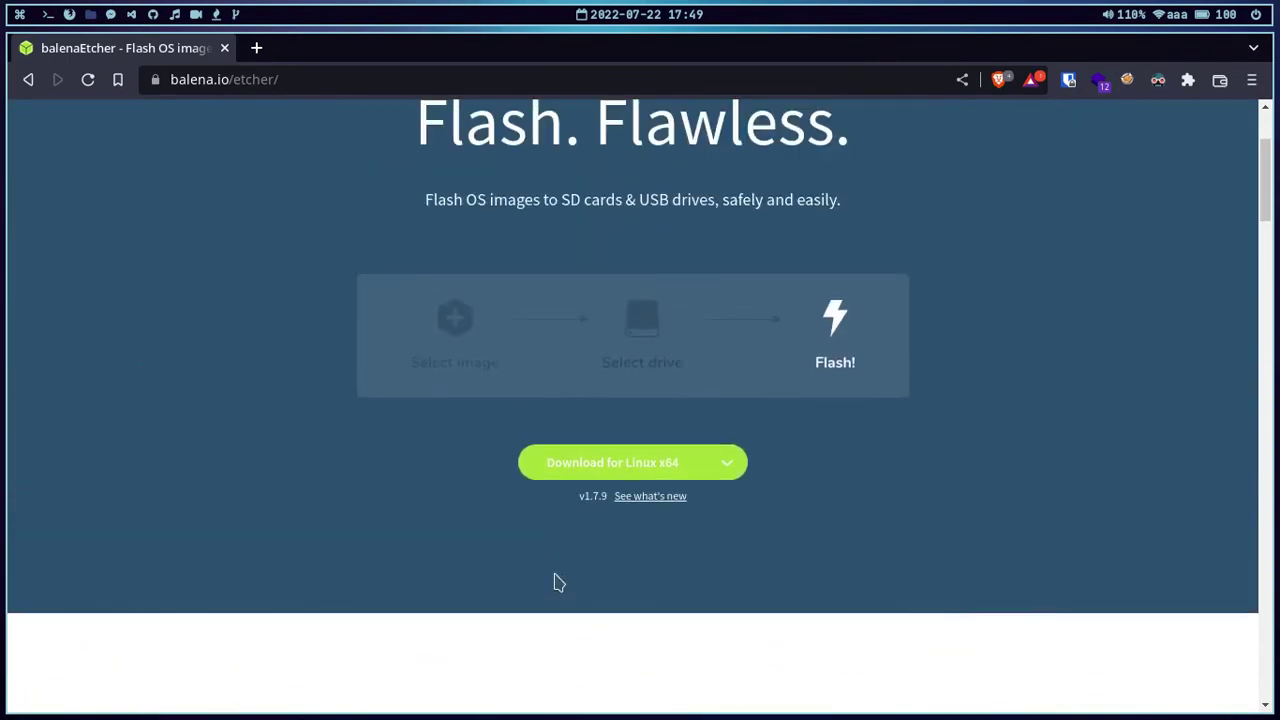
click(603, 472)
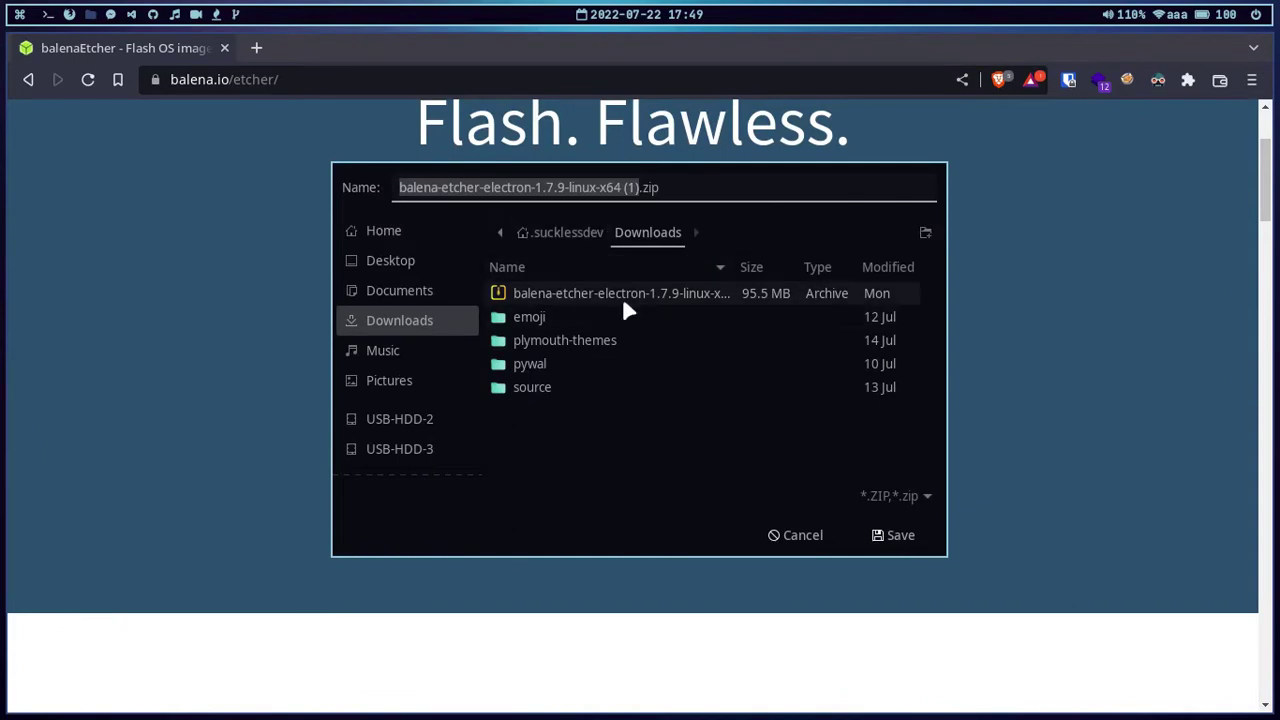
click(705, 190)
drag(705, 190, 297, 177)
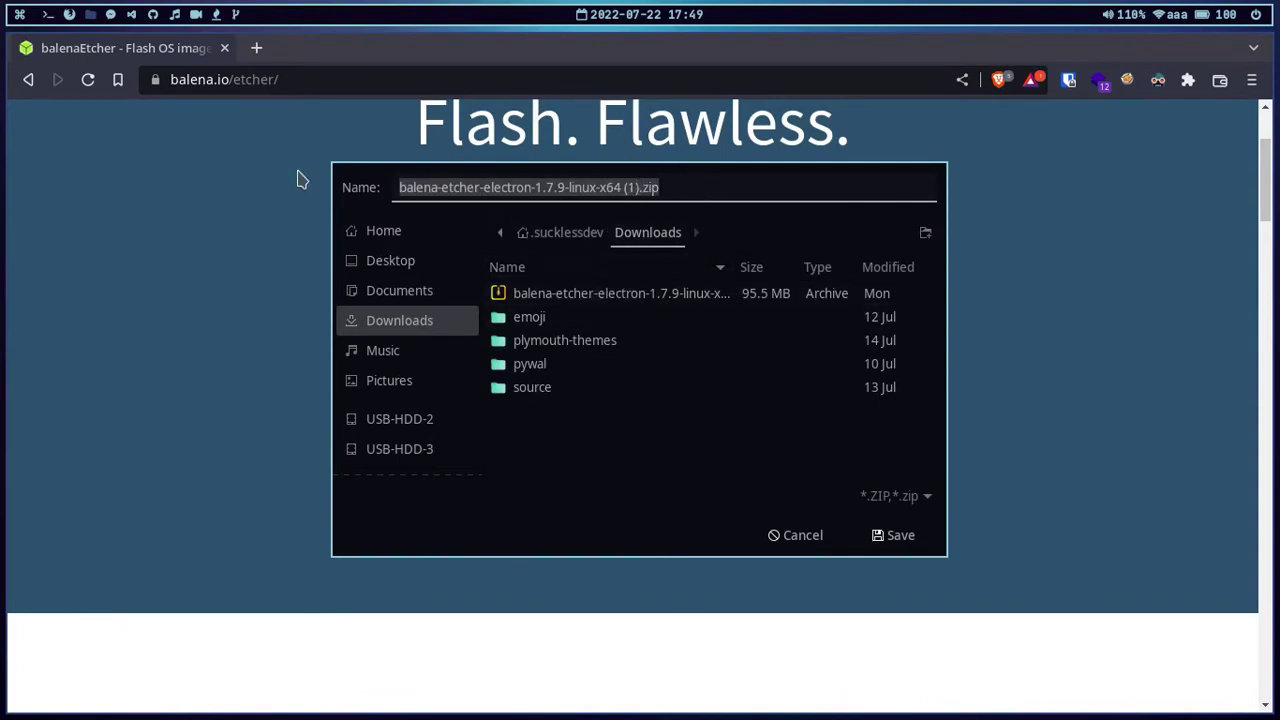
key(BackSpace)
click(775, 536)
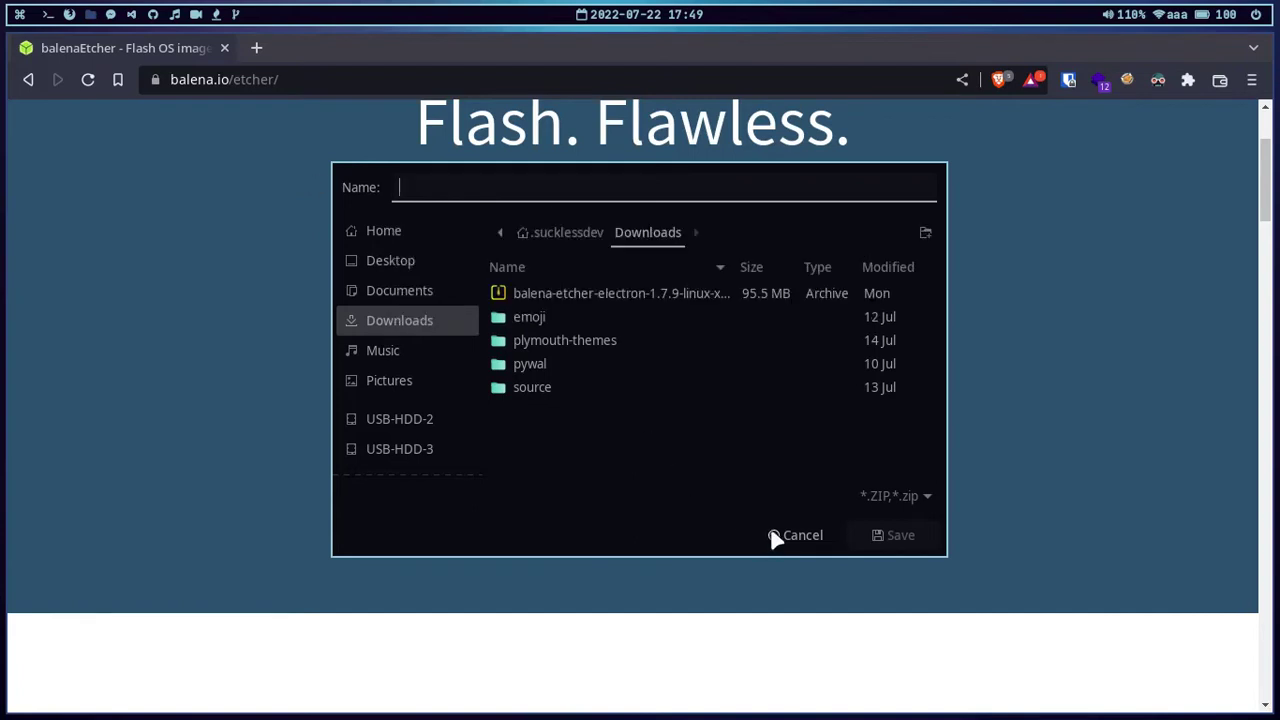
click(796, 545)
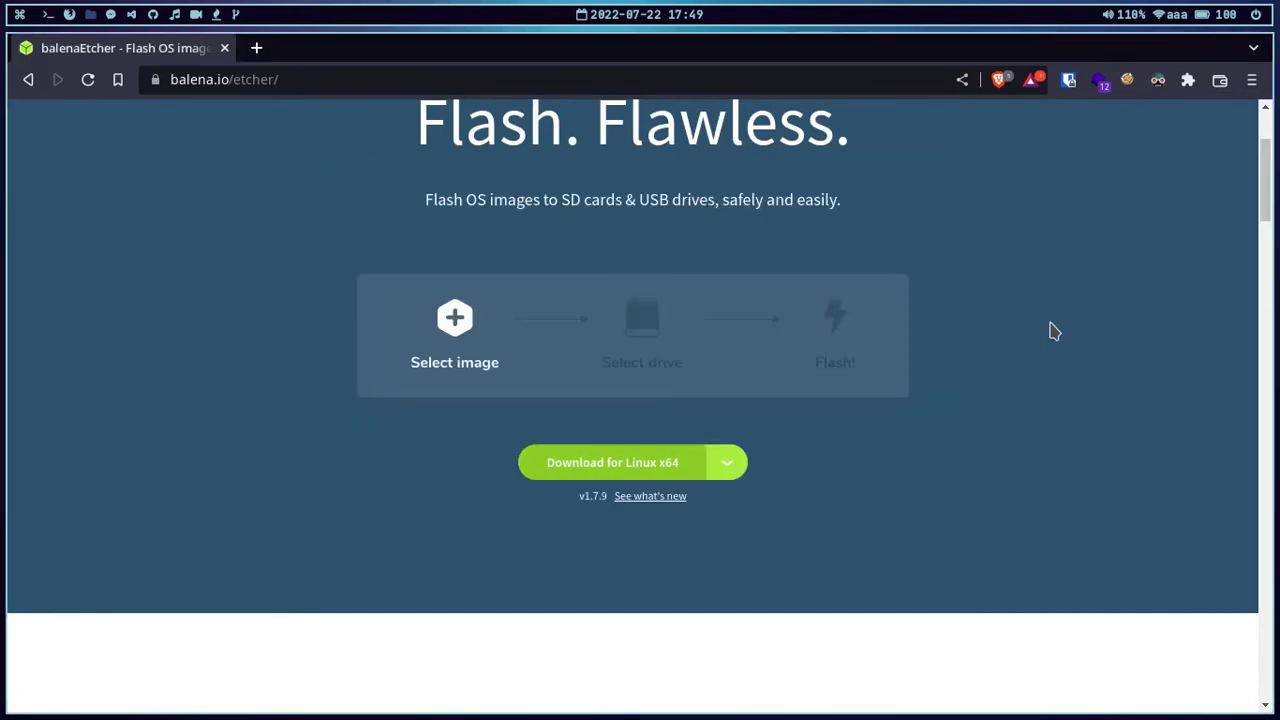
Step: Switch to the terminal, change into the Downloads folder and list its files
key(super+1)
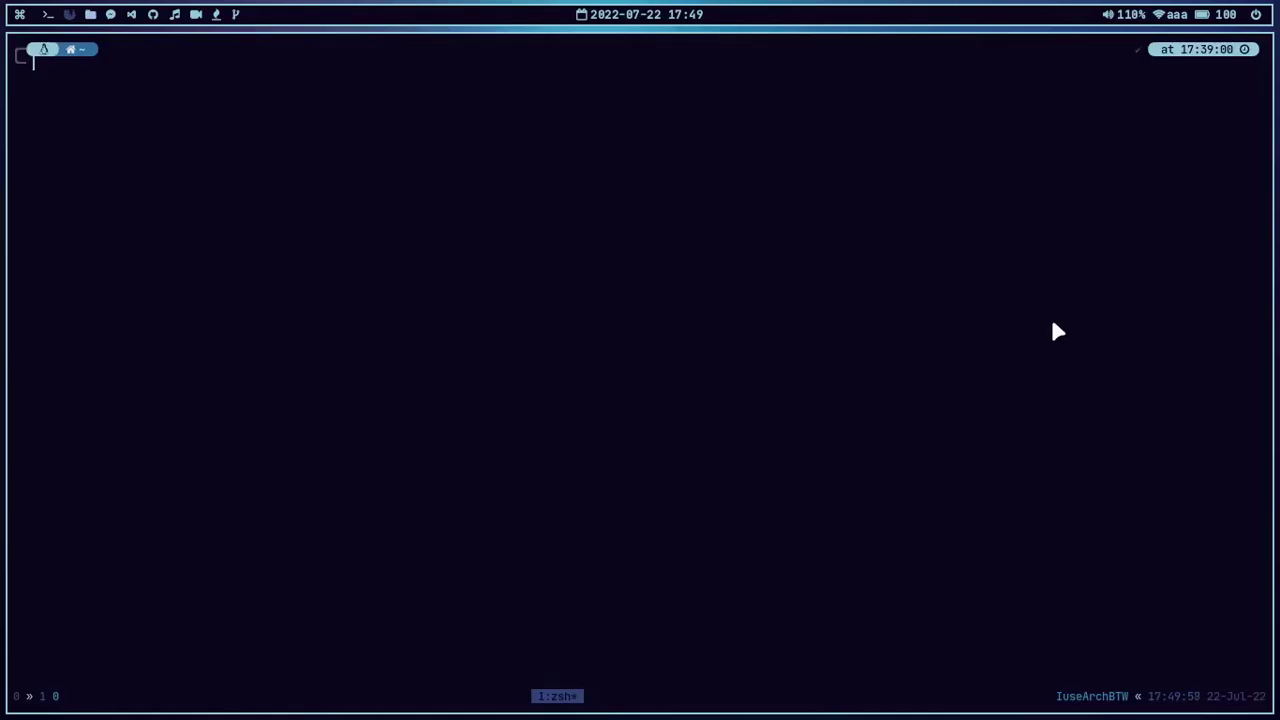
text(cd)
key(BackSpace)
key(BackSpace)
text(z Down)
key(Return)
text(l)
key(Return)
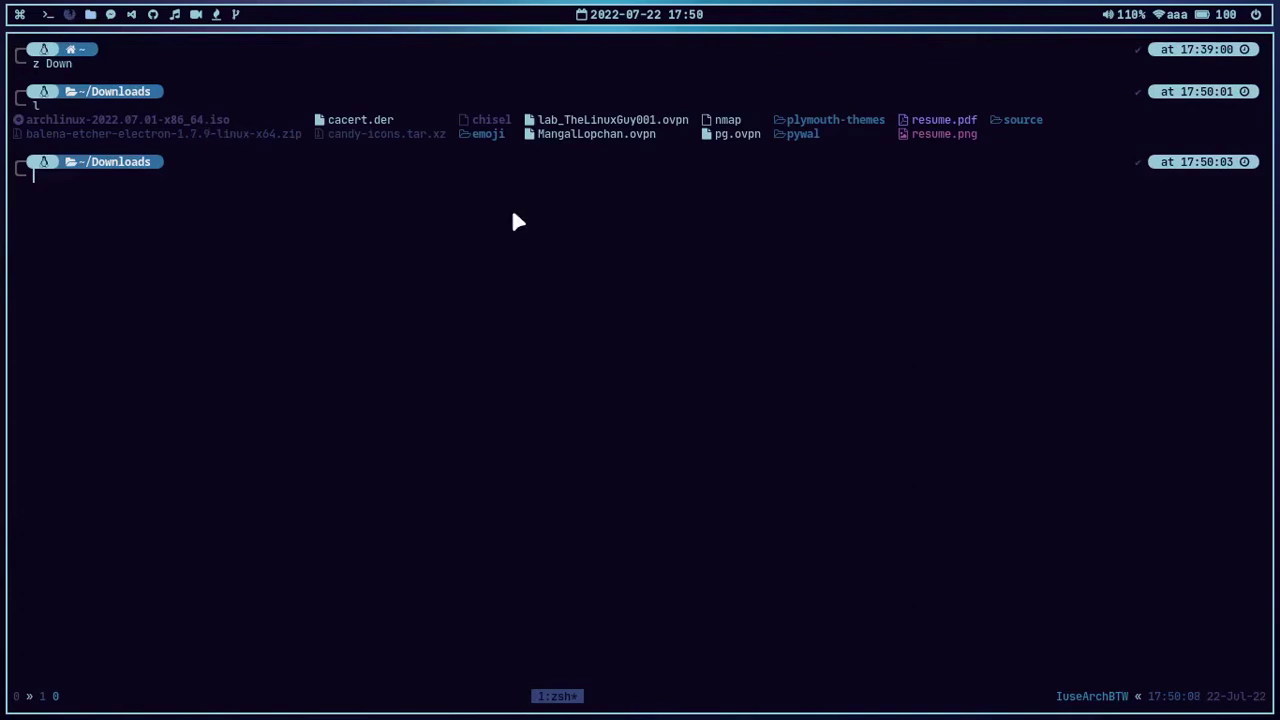
Step: Unzip balena-etcher-electron-1.7.9-linux-x64.zip in Downloads and list the folder's contents
text(unzip balen)
key(Tab)
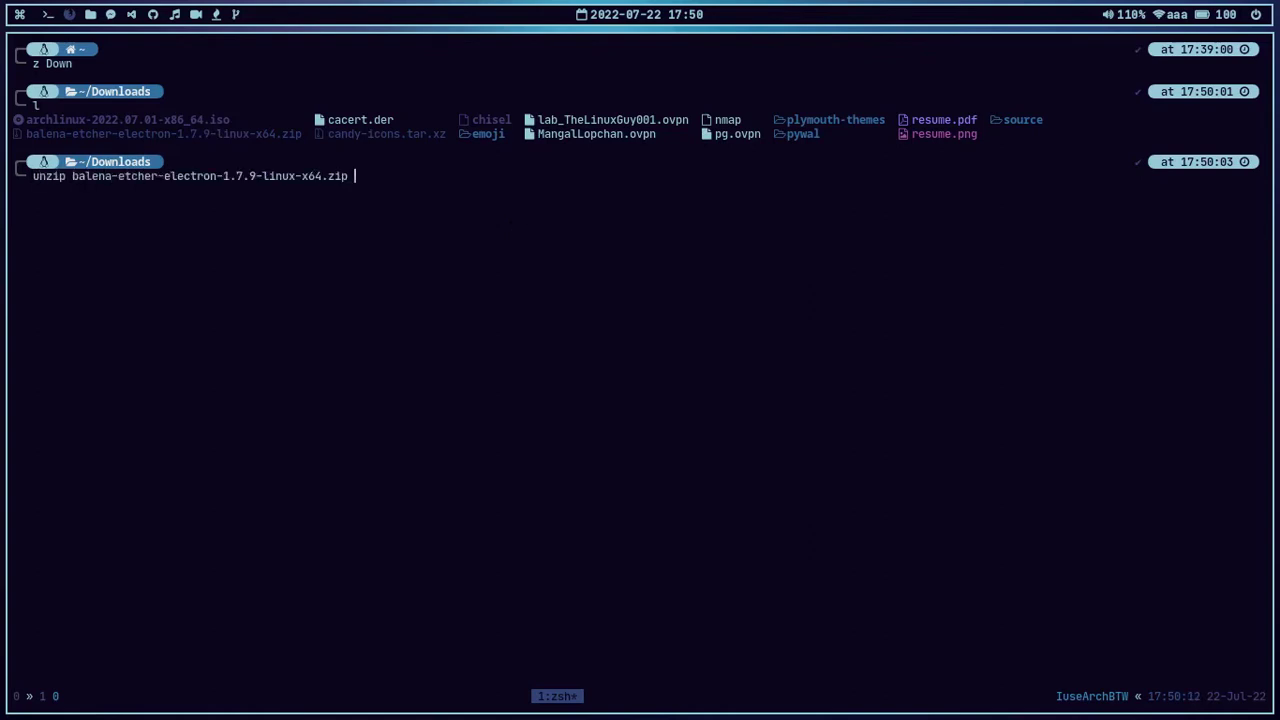
key(Return)
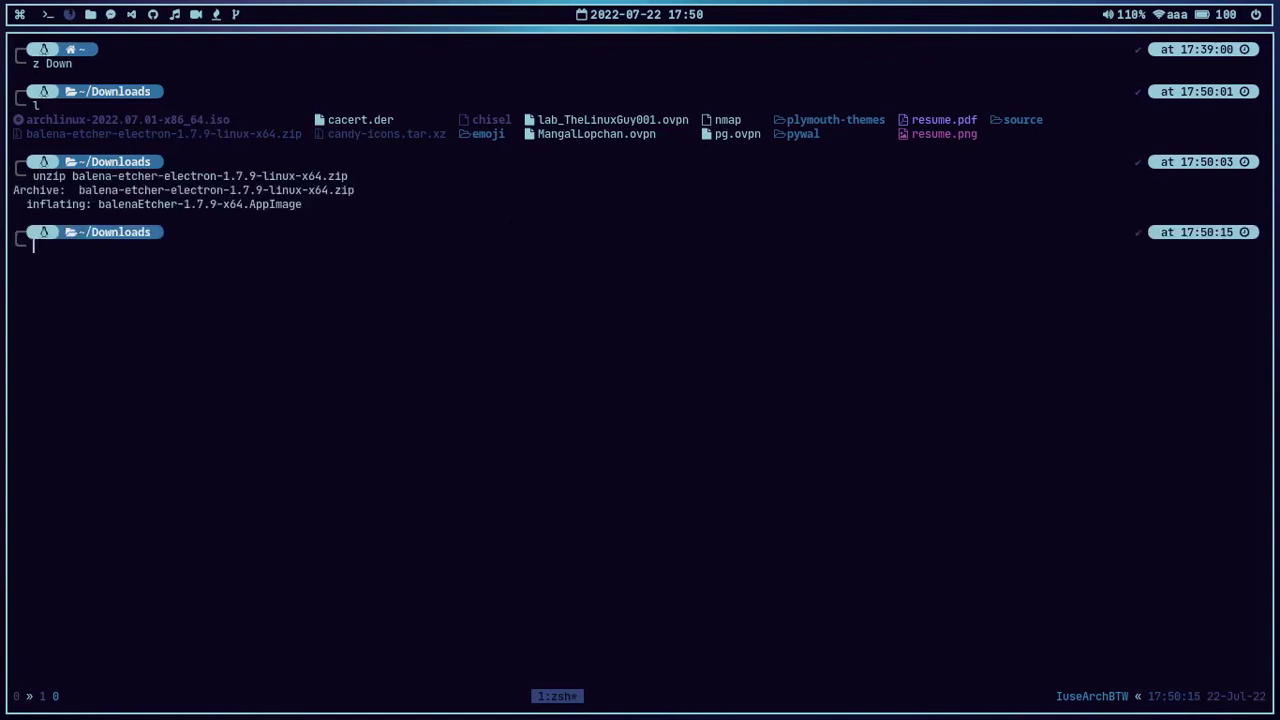
text(ls)
key(BackSpace)
key(BackSpace)
text(ls)
key(Return)
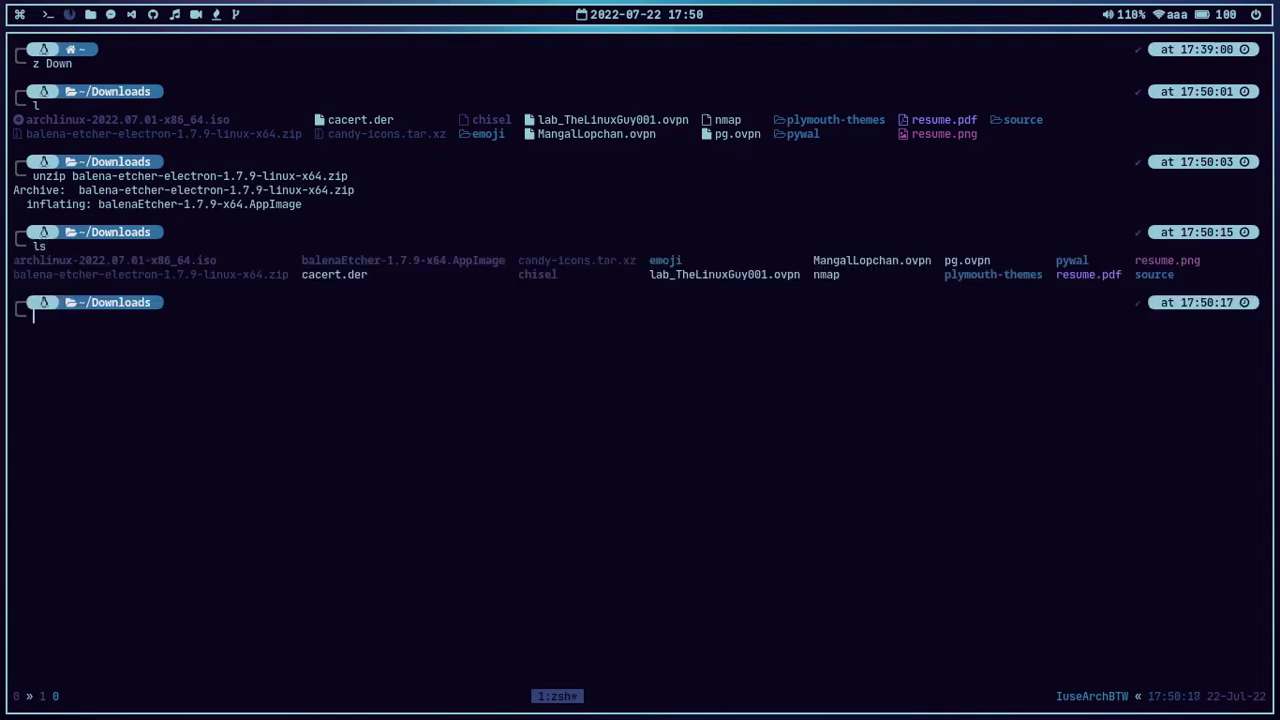
Step: Make balenaEtcher-1.7.9-x64.AppImage executable with chmod +x
text(chmod +x balenaE)
key(Tab)
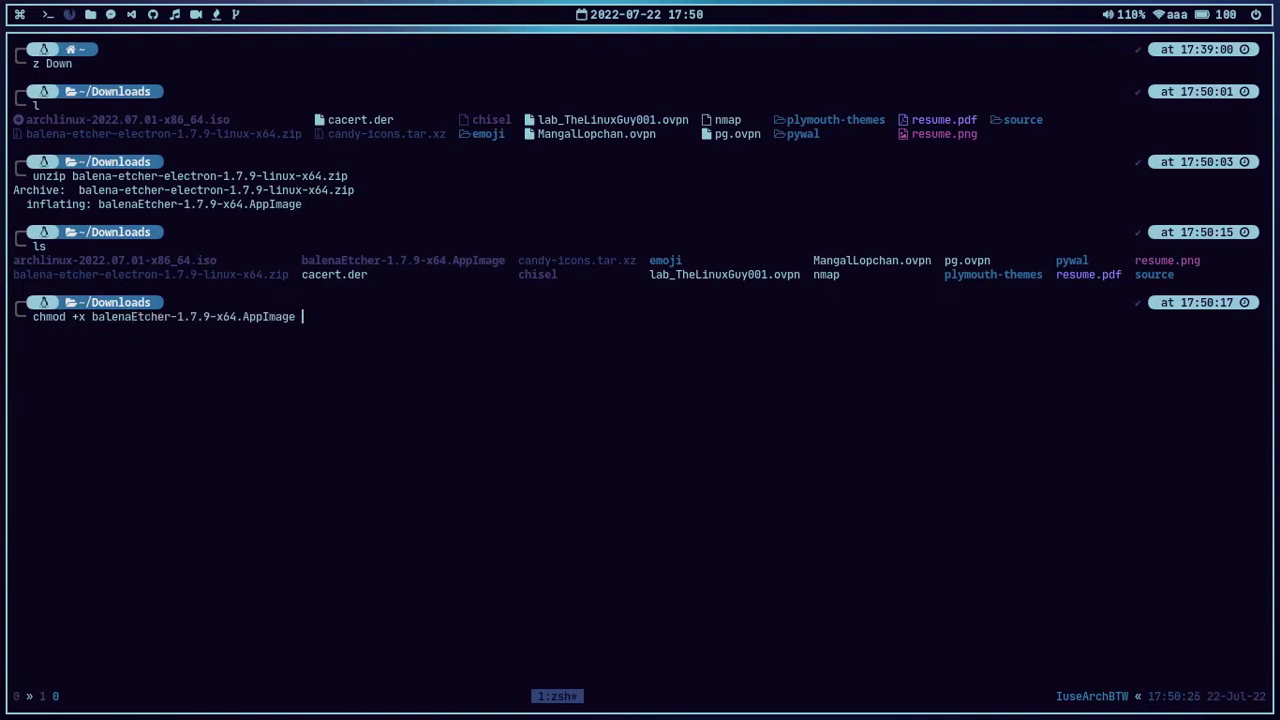
key(Return)
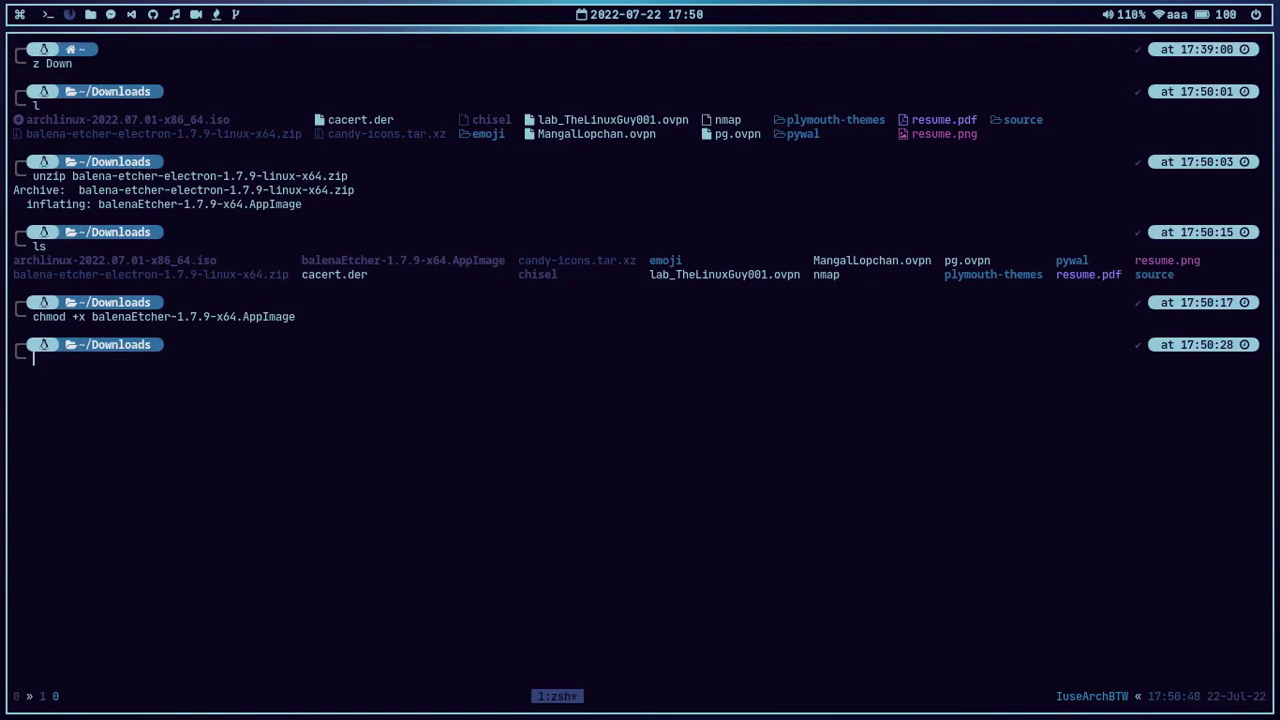
Step: Open a second terminal pane with the v command and list all disks with fdisk -l
text(v)
key(Return)
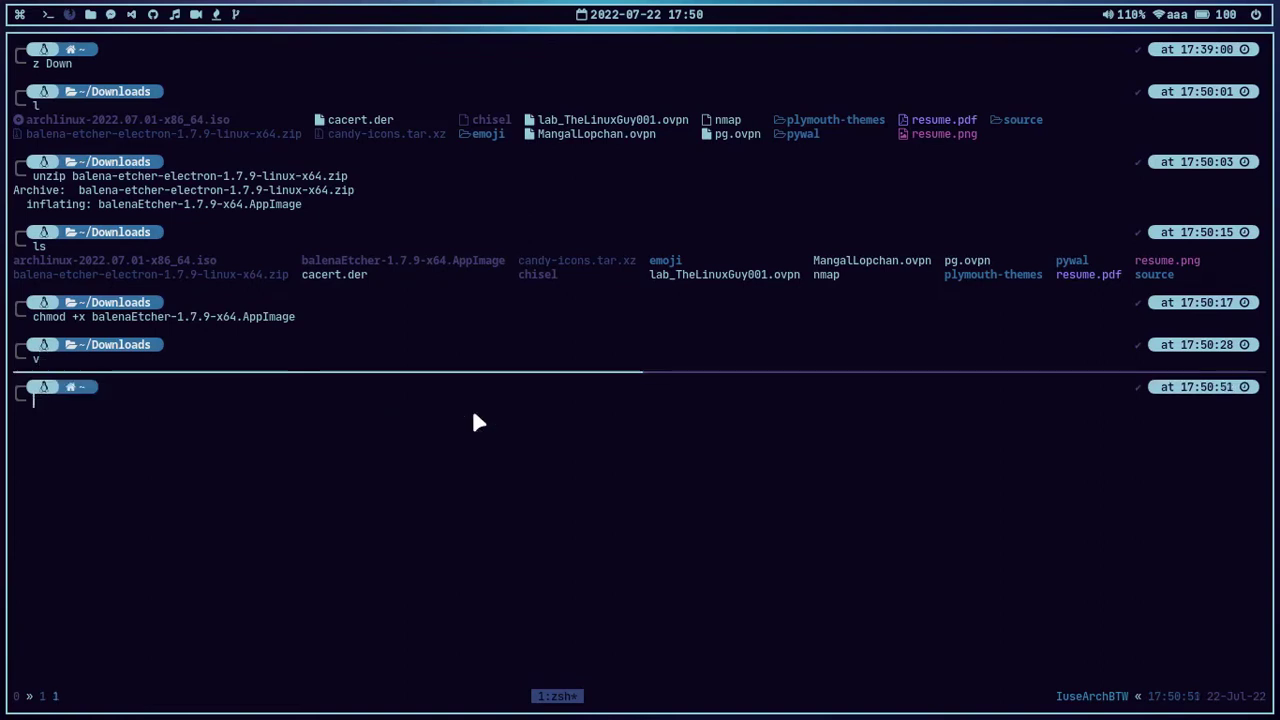
text(fidk)
key(BackSpace)
key(BackSpace)
key(BackSpace)
key(BackSpace)
key(BackSpace)
text(fdisk -l)
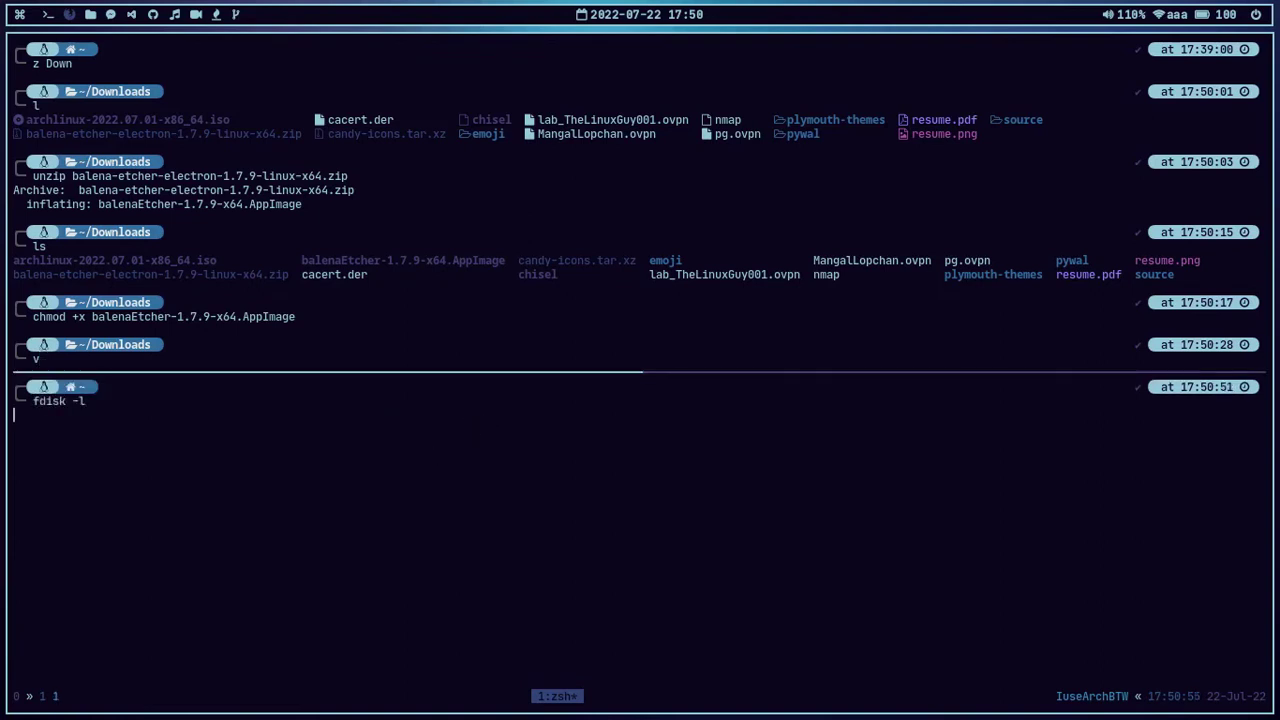
key(Return)
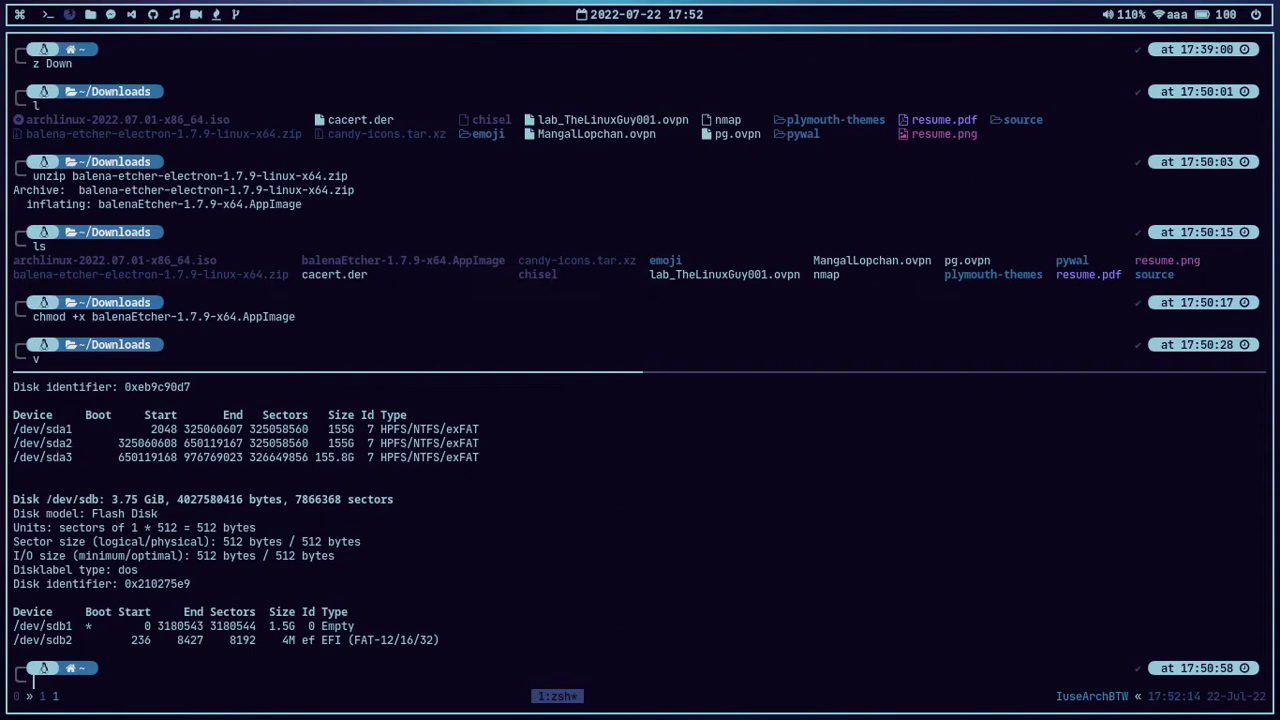
text(cfdisk /dev/sdba)
key(Return)
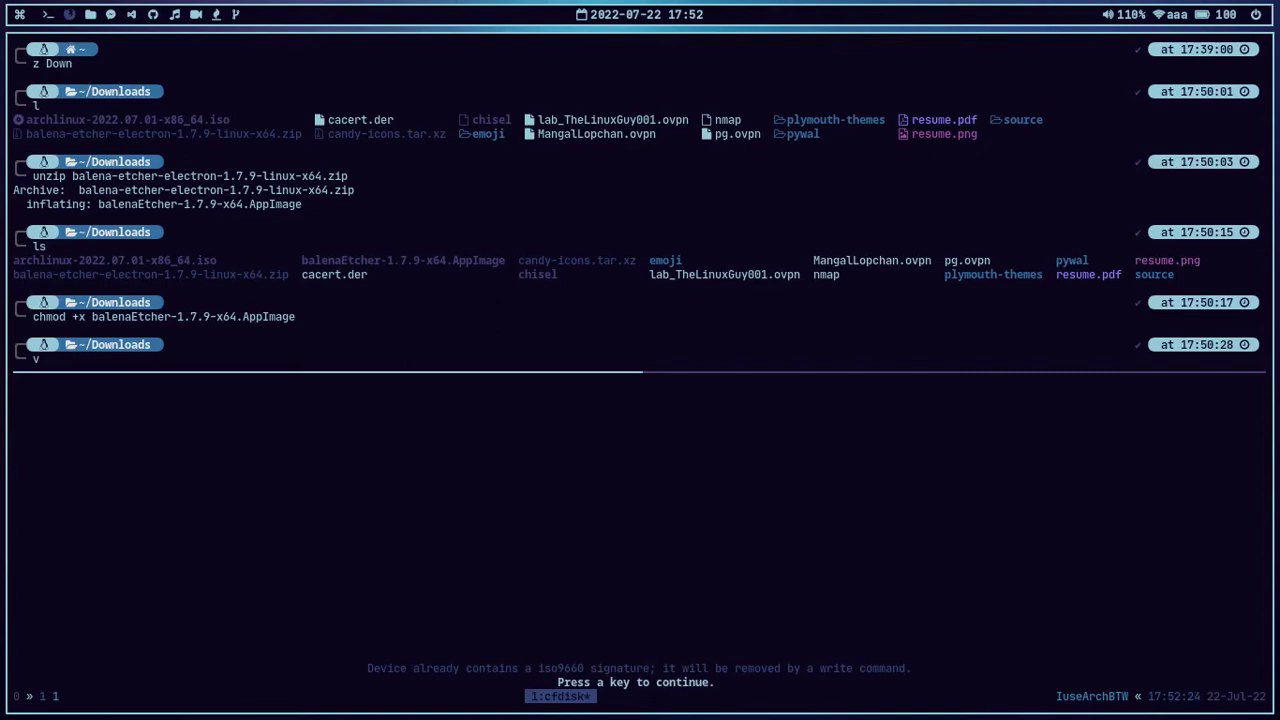
key(Return)
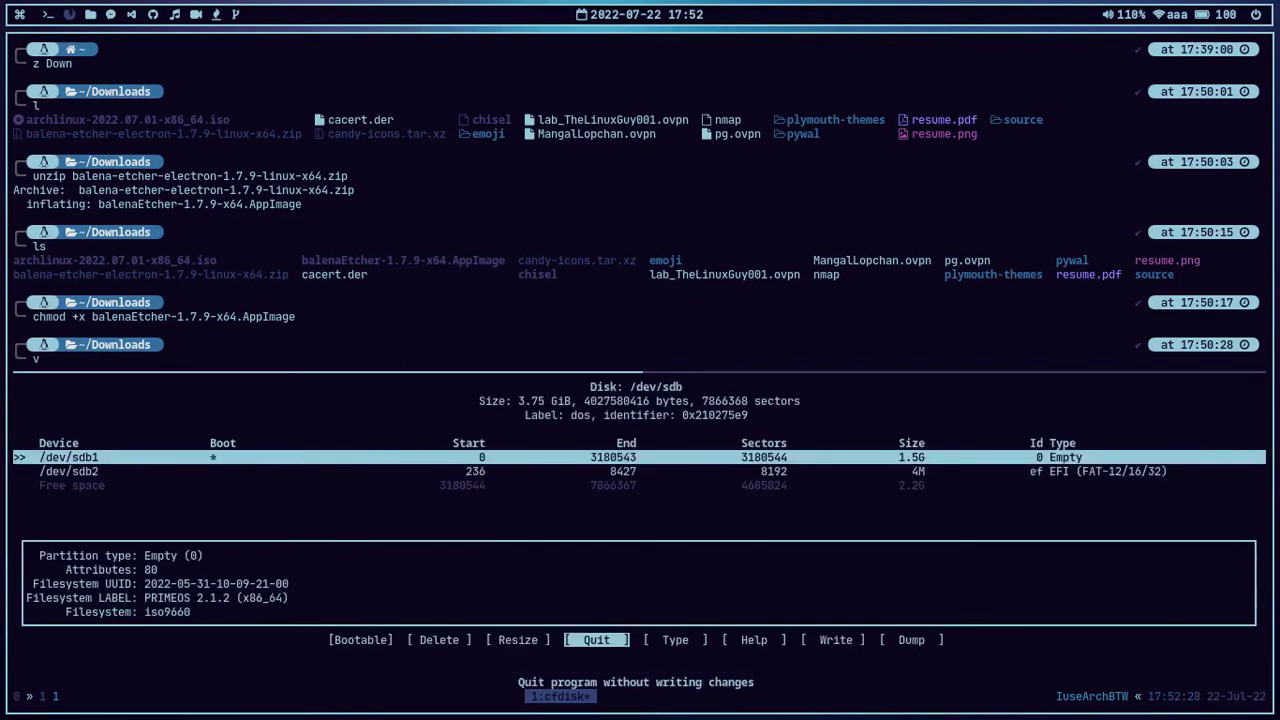
key(Down)
key(Up)
key(Down)
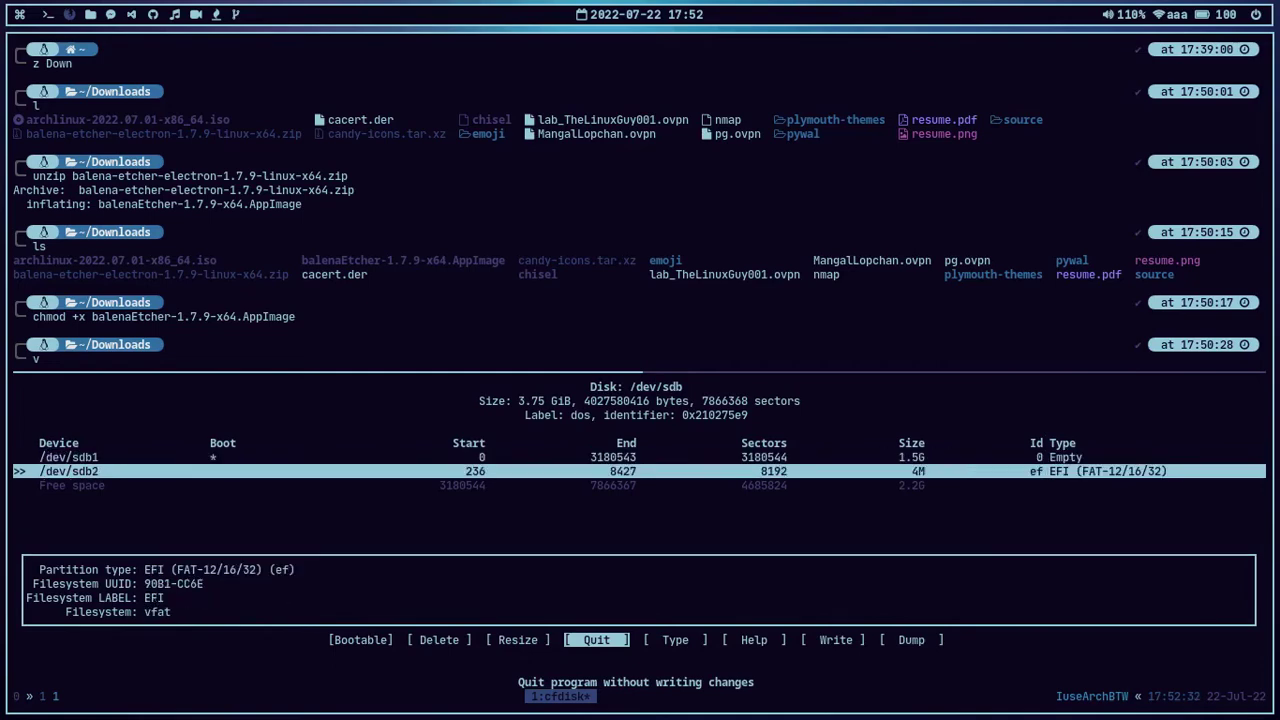
key(Left)
key(Left)
key(Return)
key(Up)
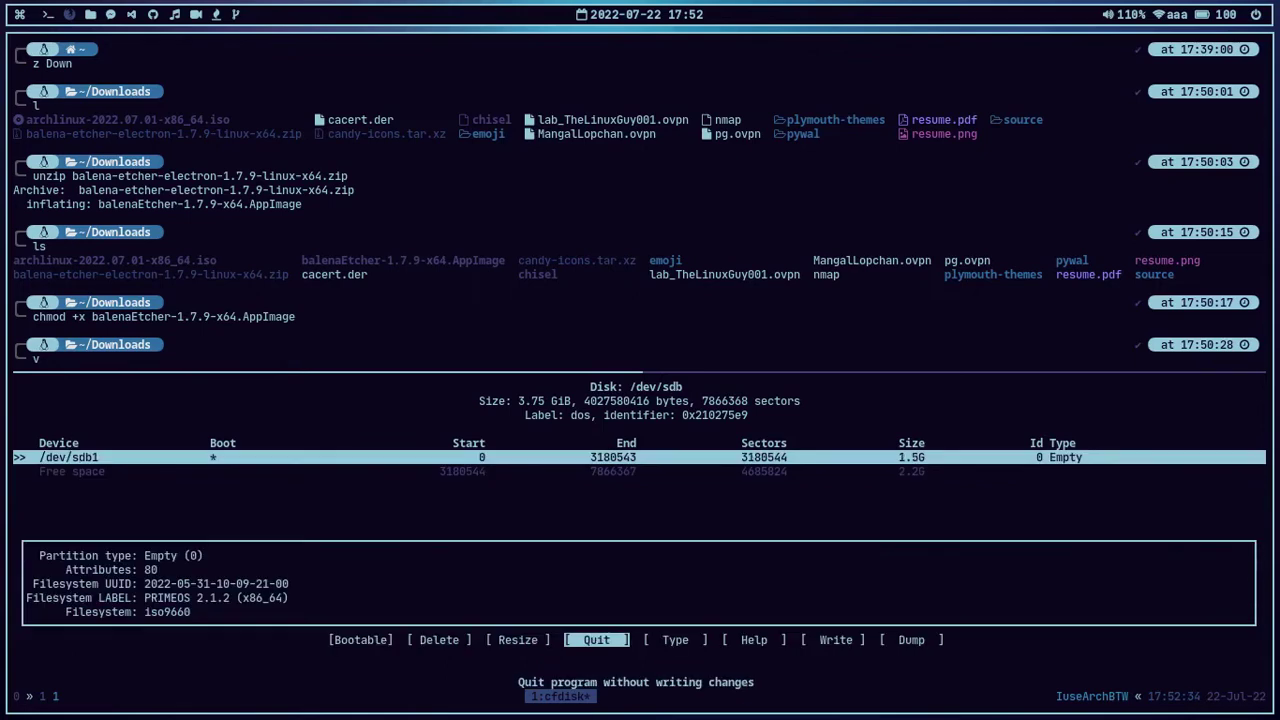
key(Return)
Step: Run cfdisk on /dev/sdb and delete both partitions, /dev/sdb1 and /dev/sdb2
key(Up)
key(Return)
key(Return)
key(Down)
key(Up)
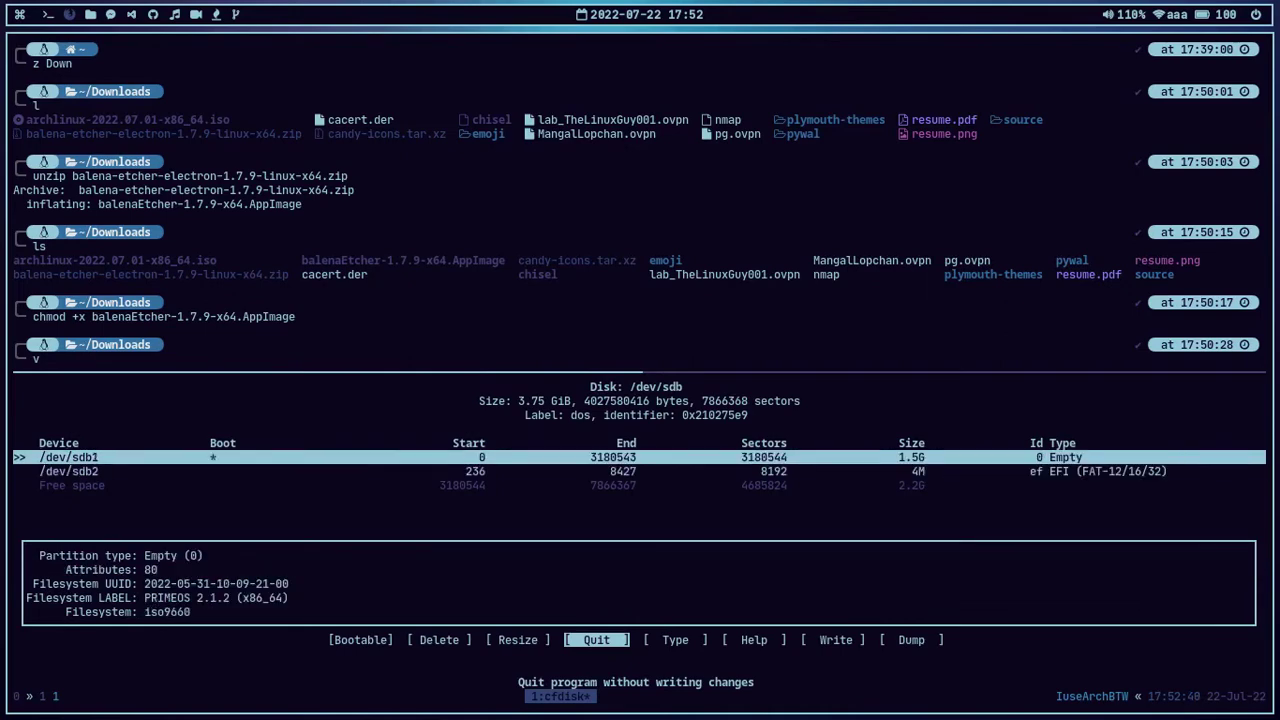
key(Left)
key(Left)
key(Return)
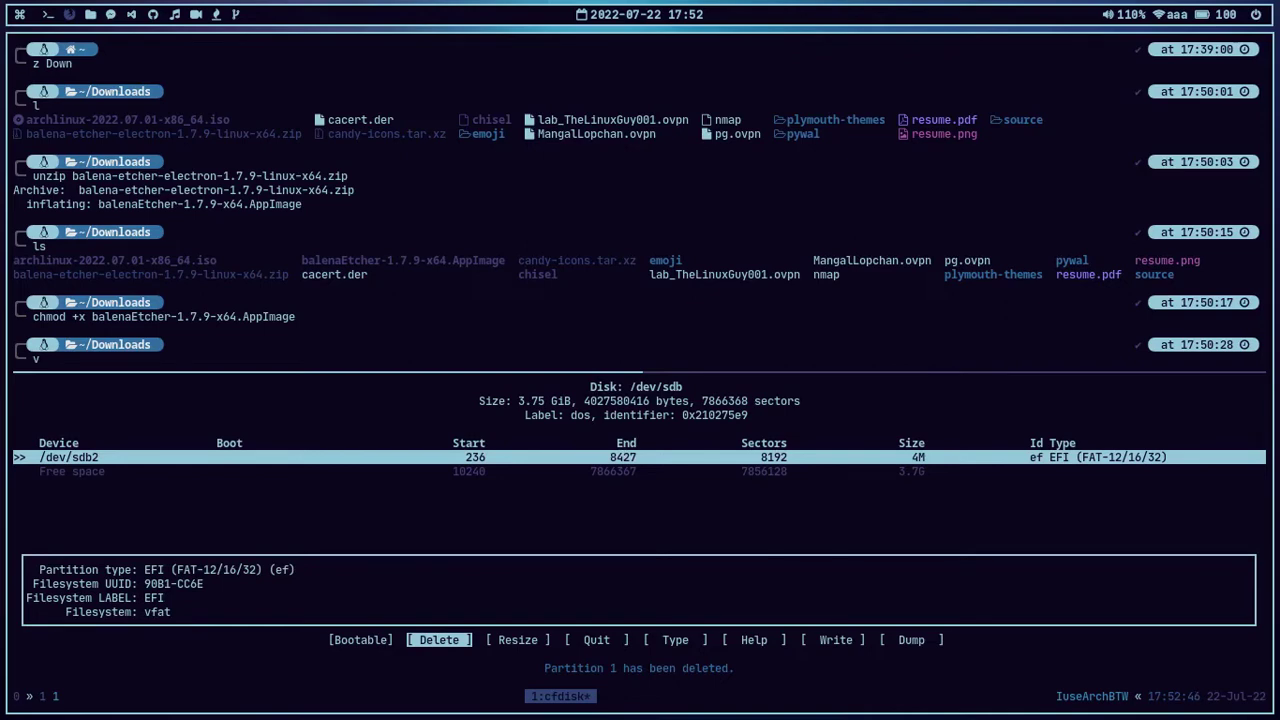
key(Return)
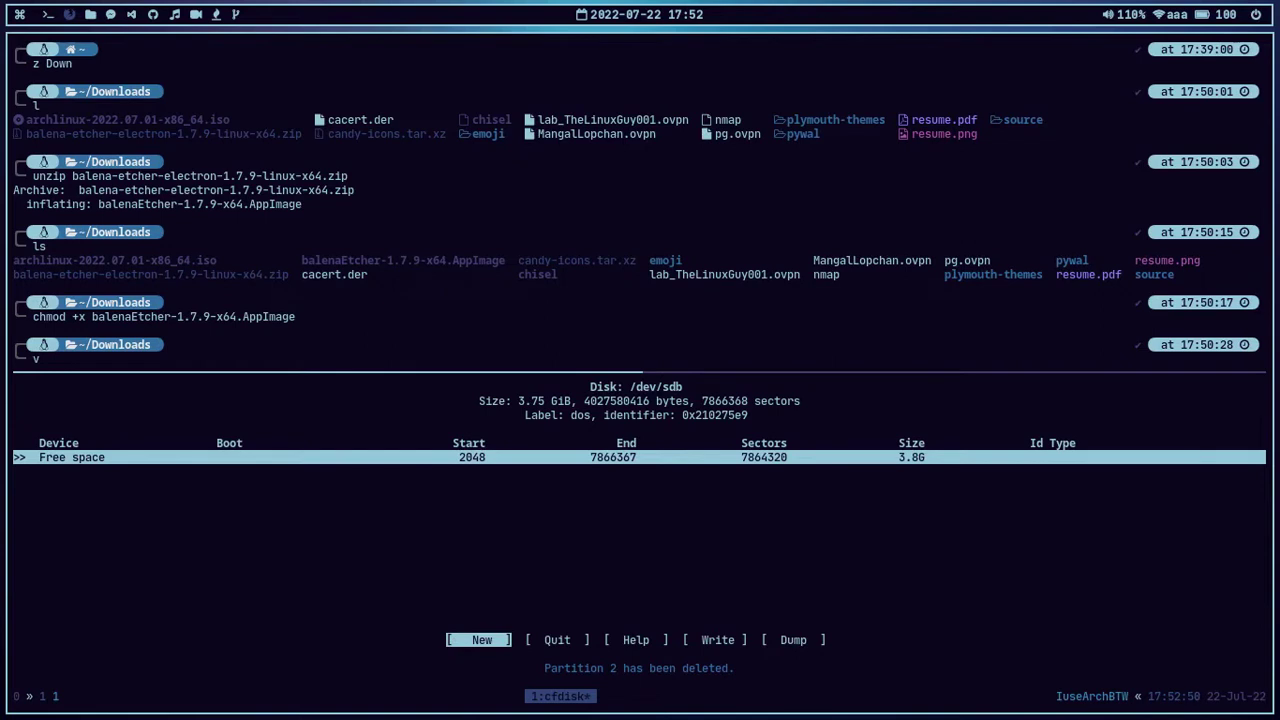
Step: Create a new 3.8G partition from the free space on /dev/sdb
key(Return)
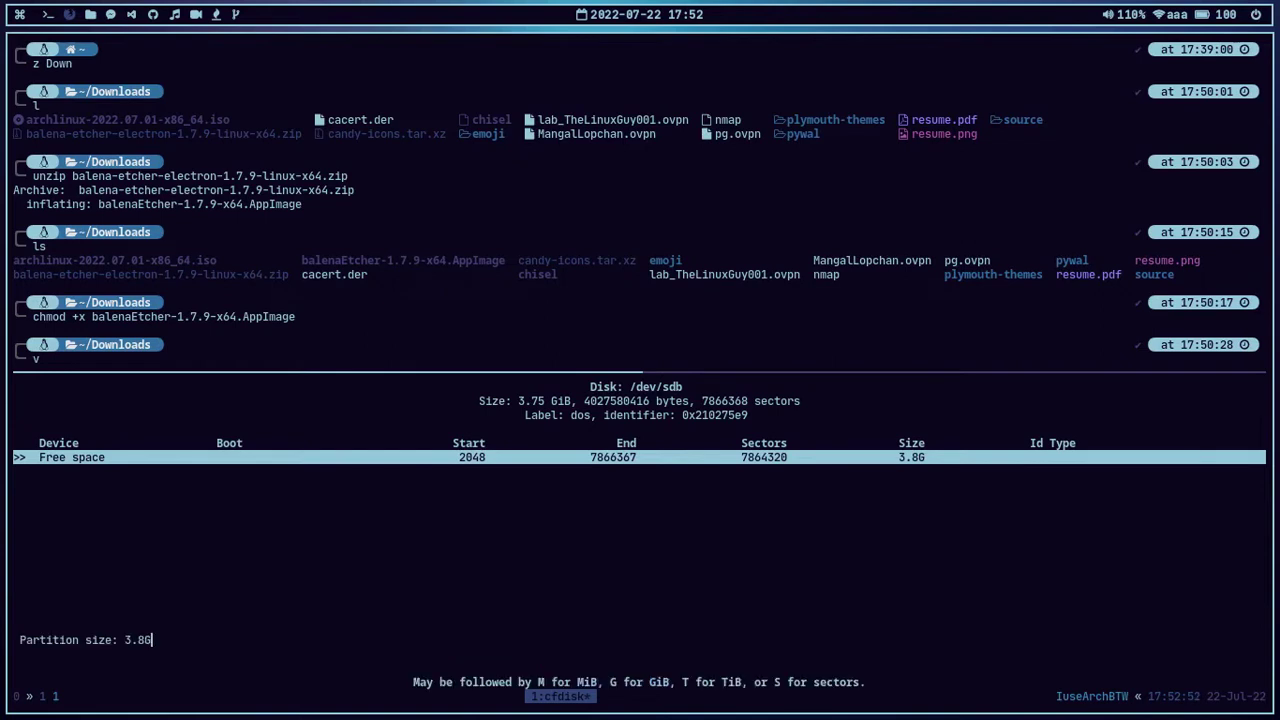
key(Return)
key(Return)
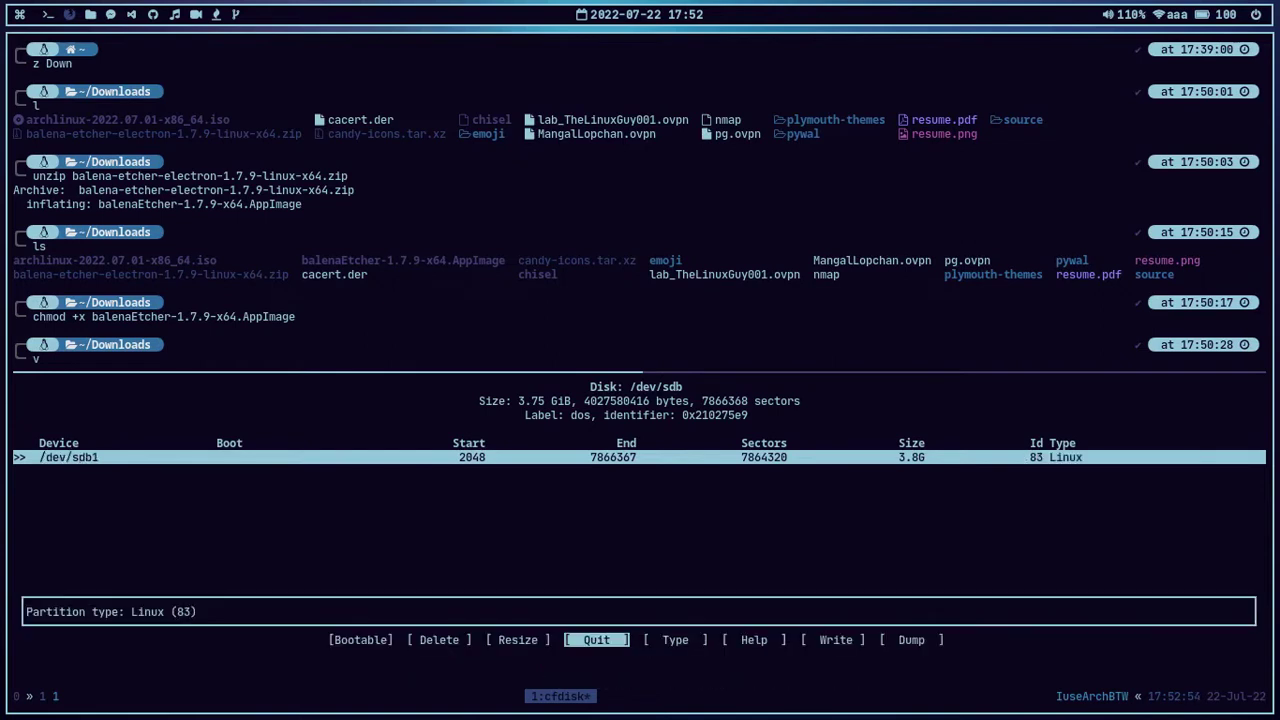
Step: Write the partition table to disk, confirming with yes, and quit cfdisk
key(Right)
key(Right)
key(Right)
key(Return)
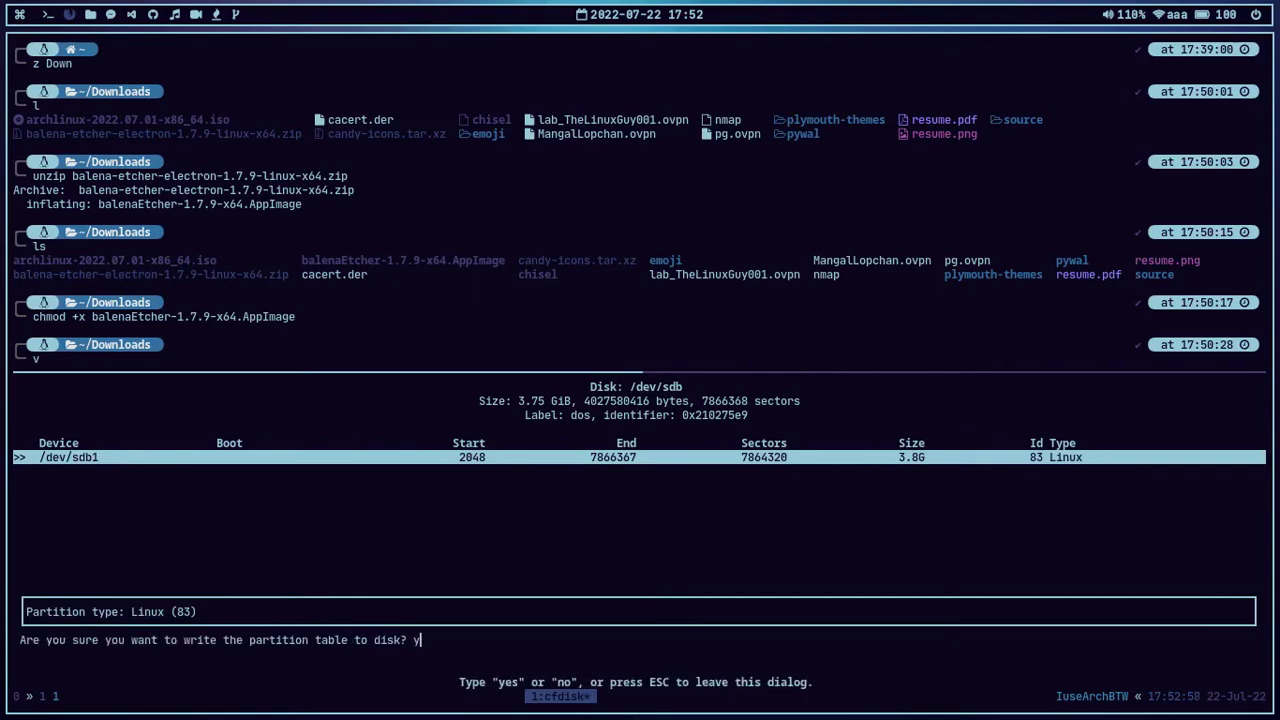
text(yes)
key(Return)
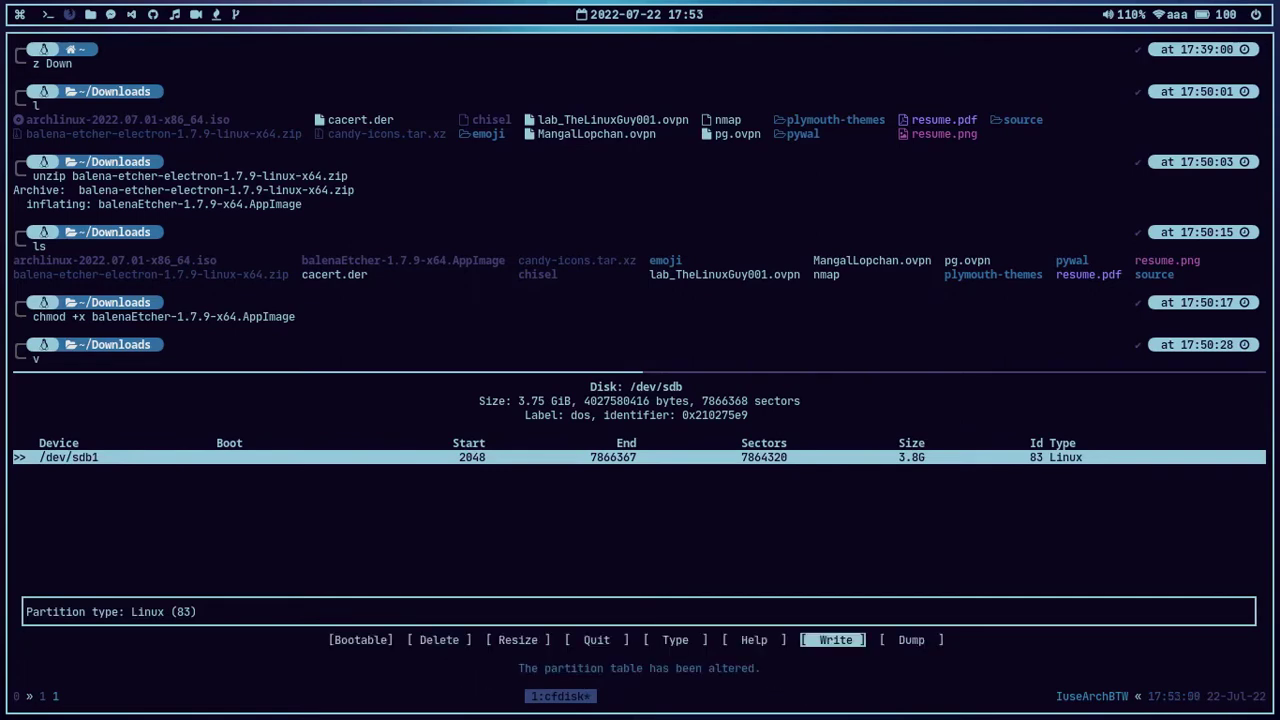
key(Left)
key(Left)
key(Left)
key(Left)
key(Right)
key(Right)
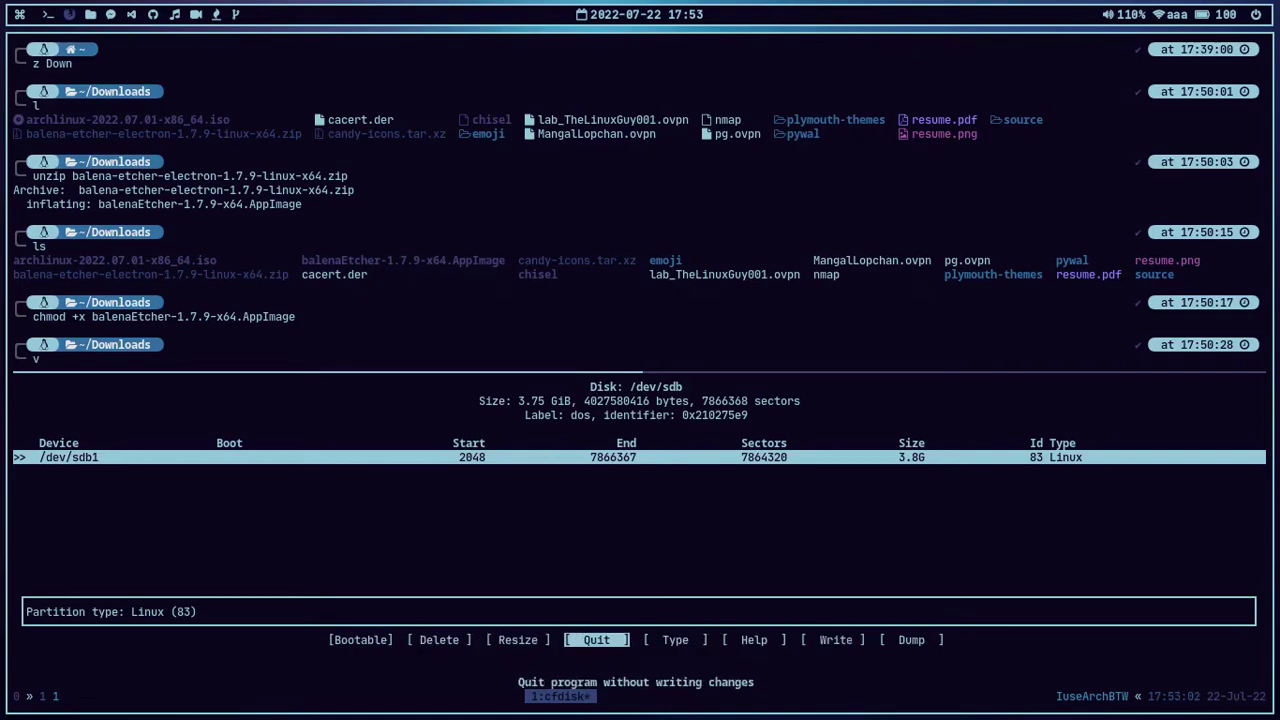
key(Return)
Step: List the disks again with fdisk -l to check the partitions on /dev/sdb
text(fi)
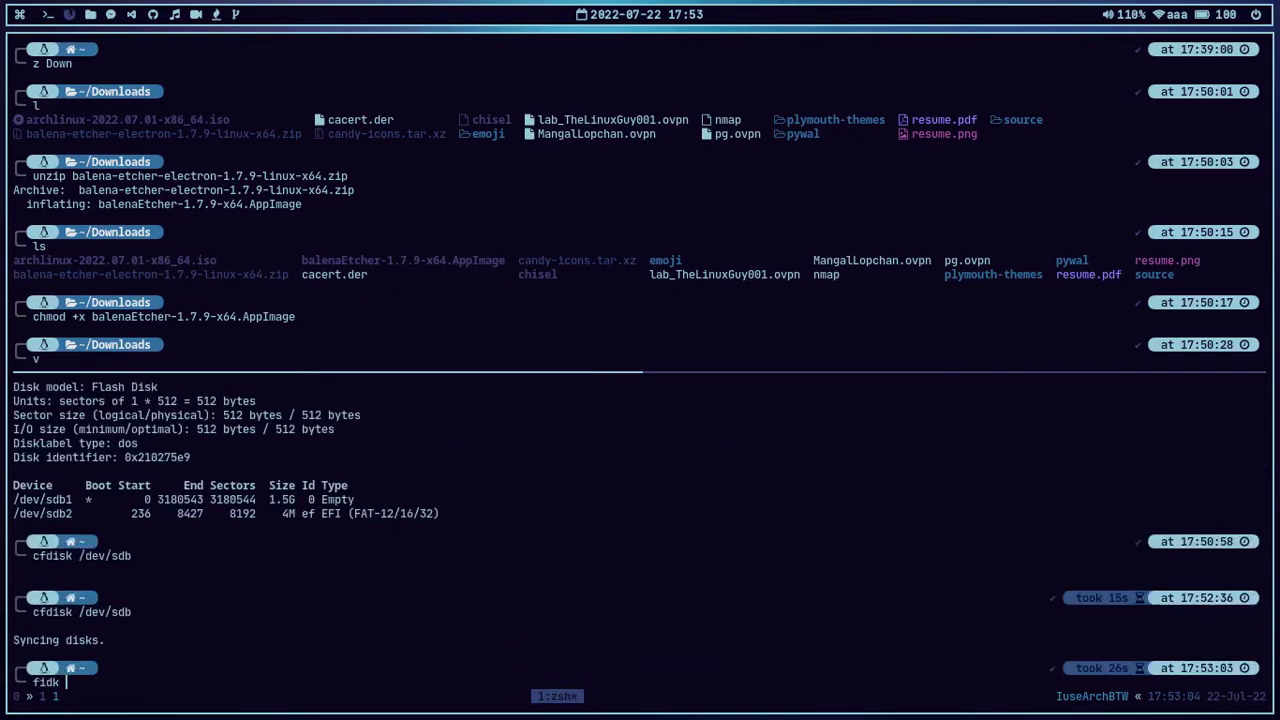
key(BackSpace)
text(disk -l)
key(Return)
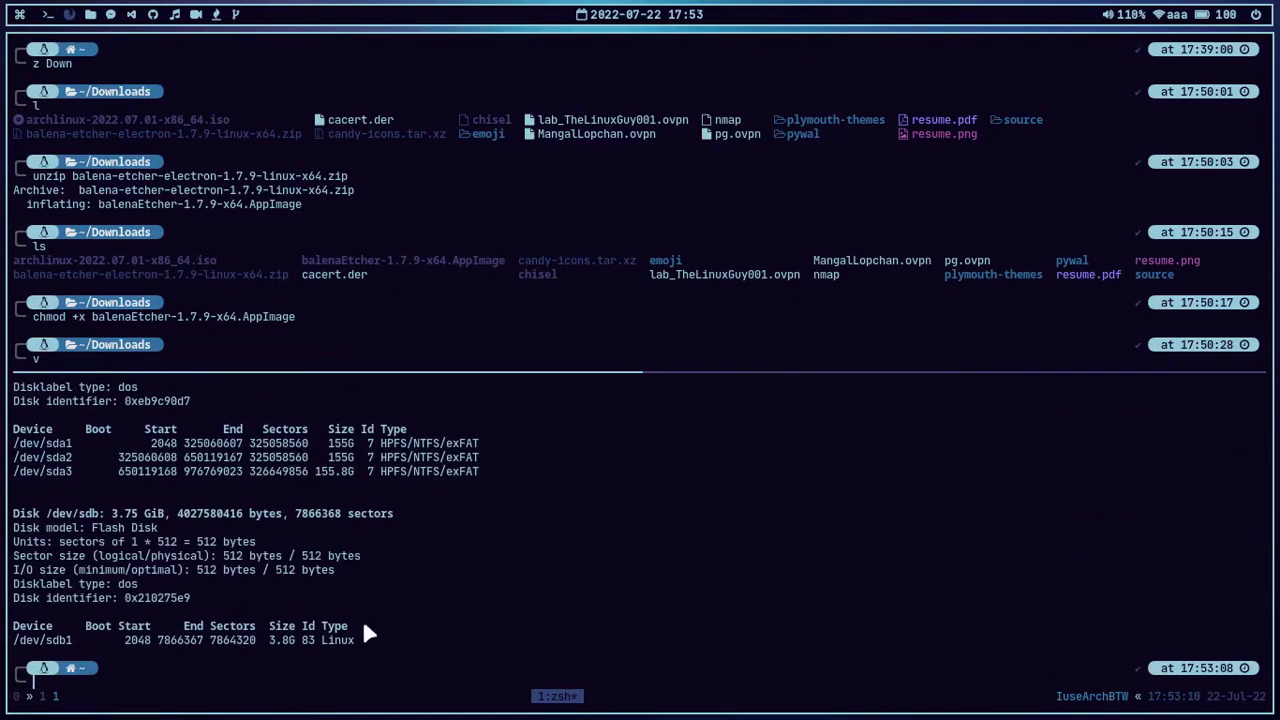
Step: Close the second terminal pane and launch ./balenaEtcher-1.7.9-x64.AppImage from the Downloads folder
text(exit)
key(Return)
key(BackSpace)
text(./bale)
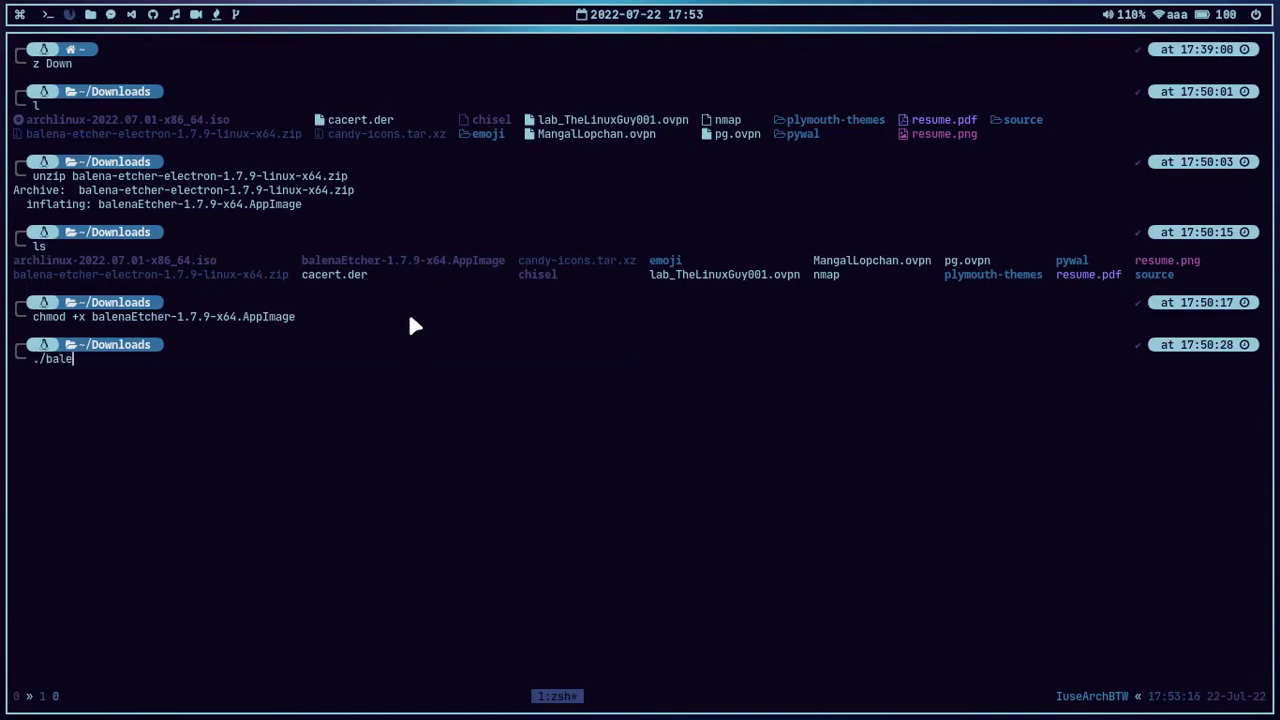
key(Tab)
key(Return)
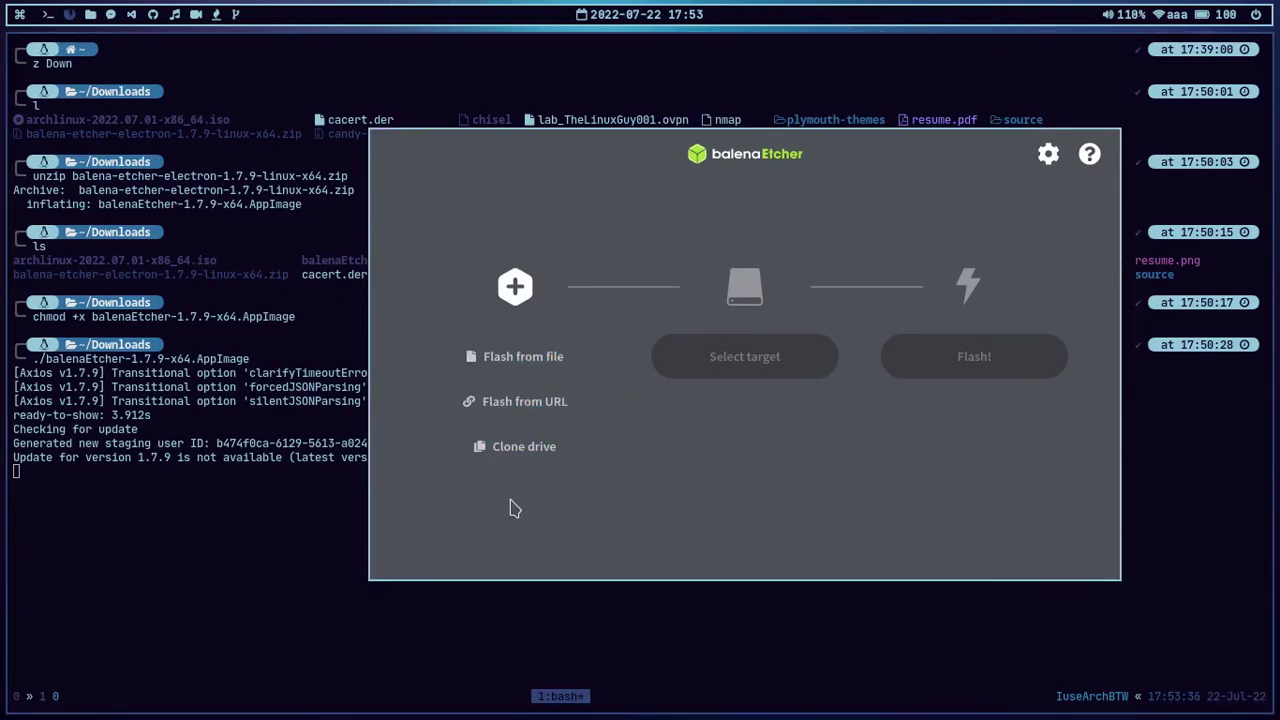
Step: Choose the file archlinux-2022.07.01-x86_64.iso from Downloads as the image to flash
click(547, 417)
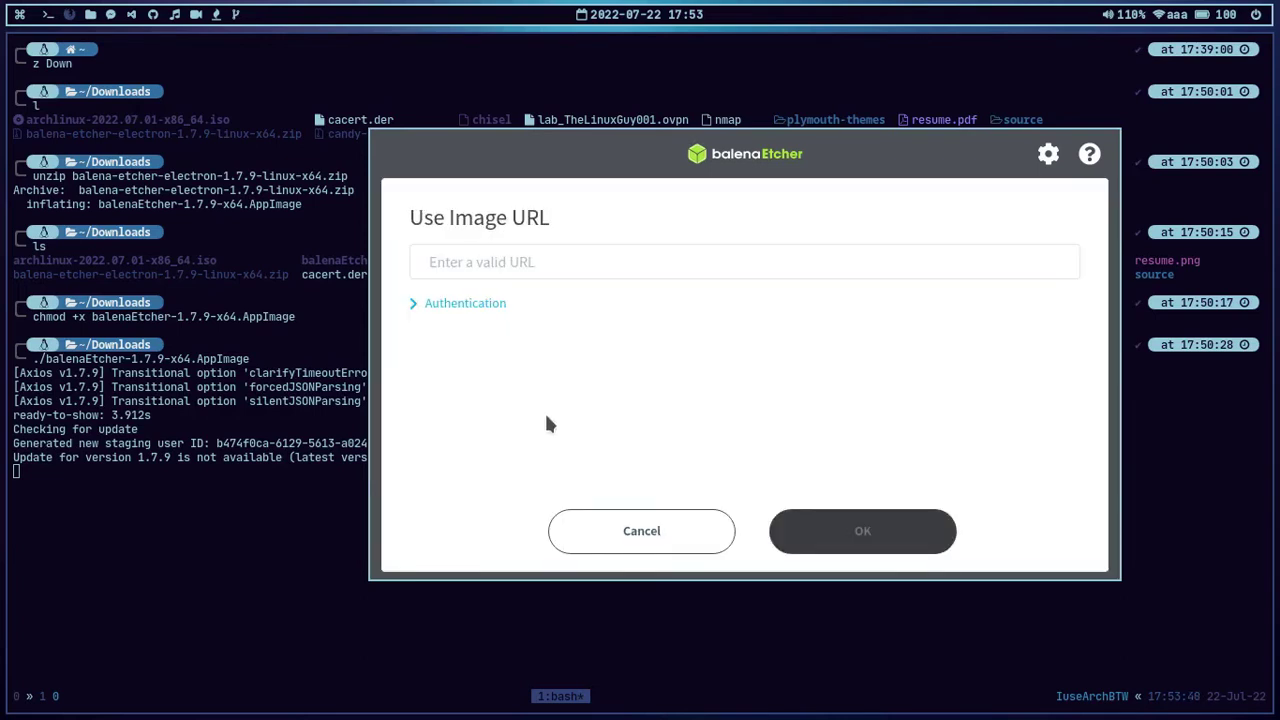
click(634, 538)
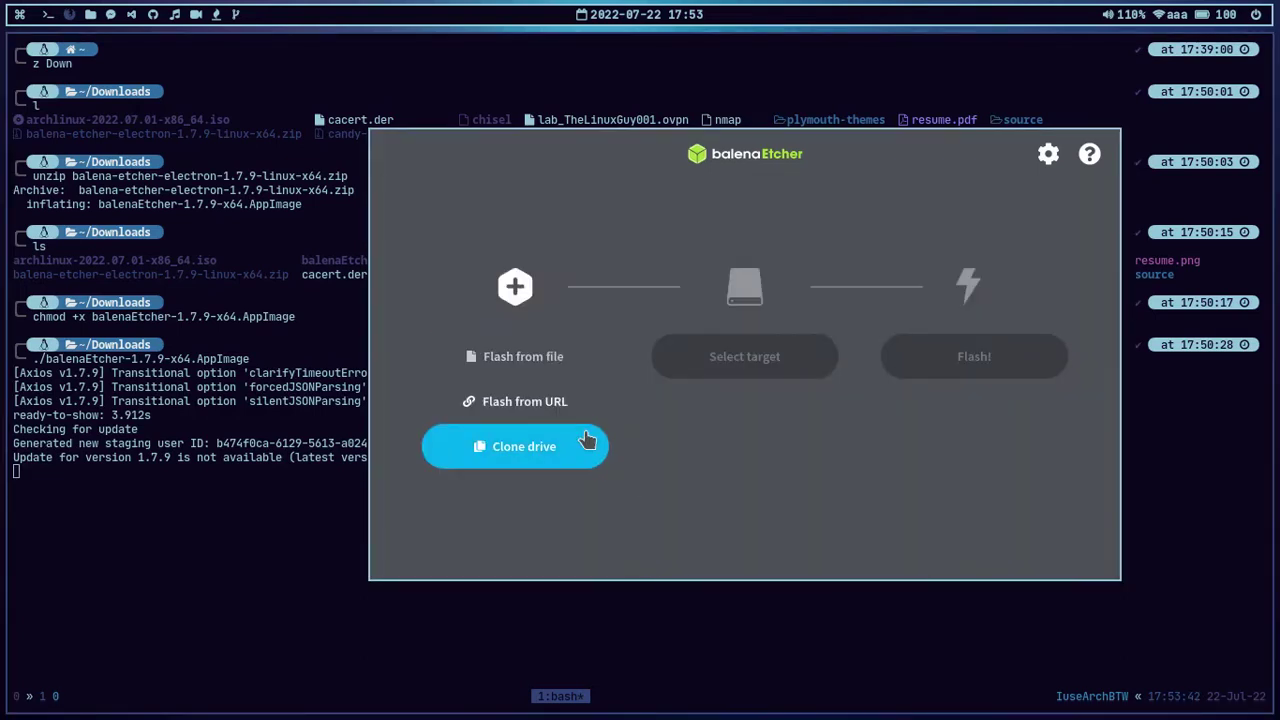
click(557, 362)
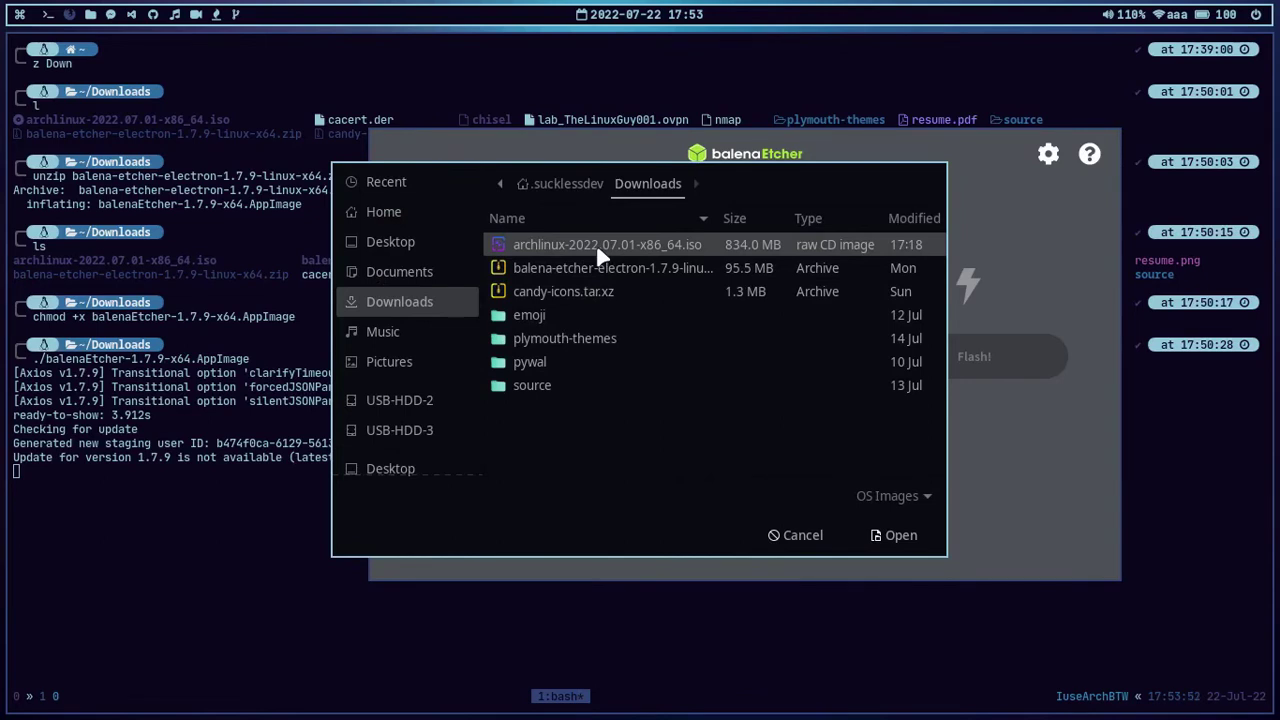
double_click(600, 250)
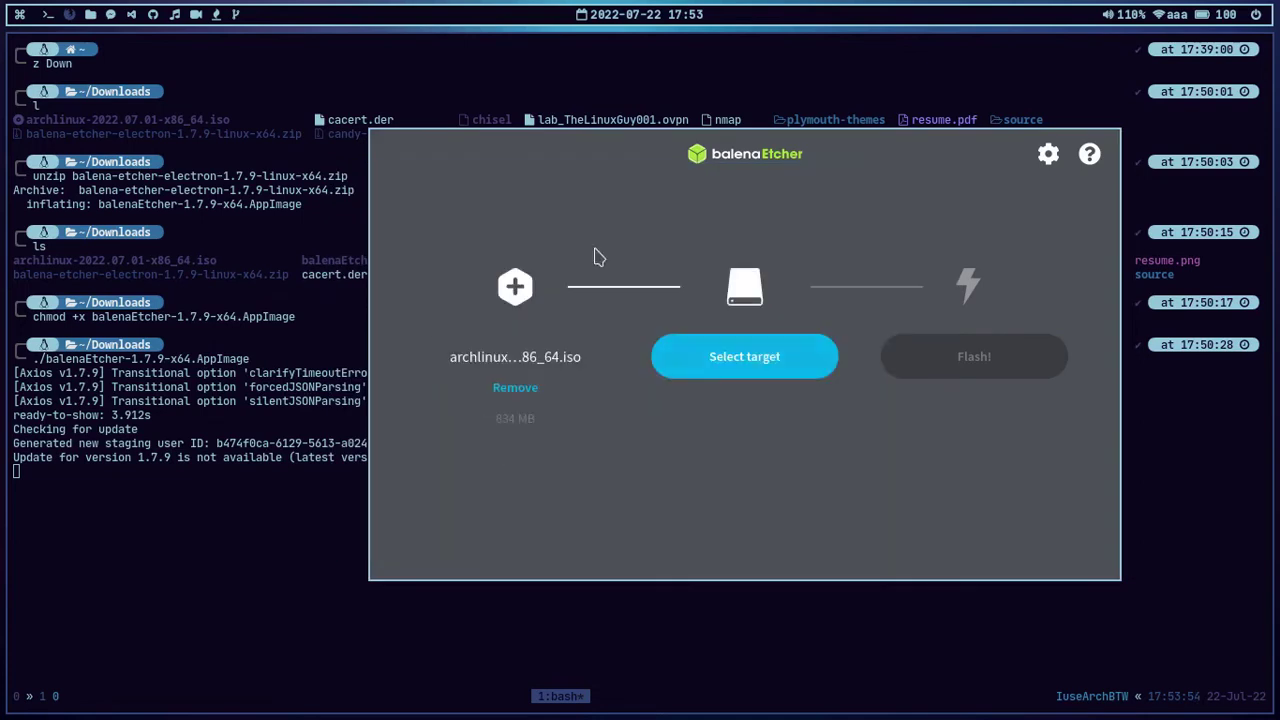
Step: Select the Generic Flash Disk at /dev/sdb as the flash target
click(716, 371)
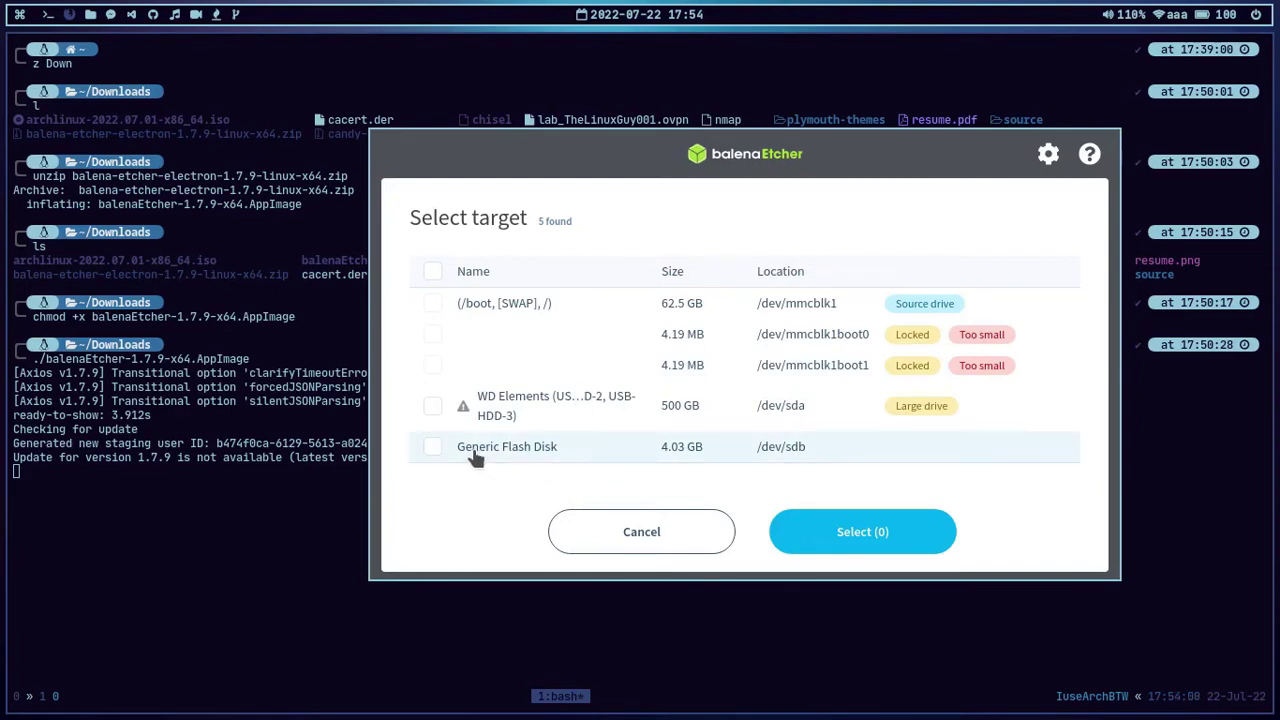
click(432, 448)
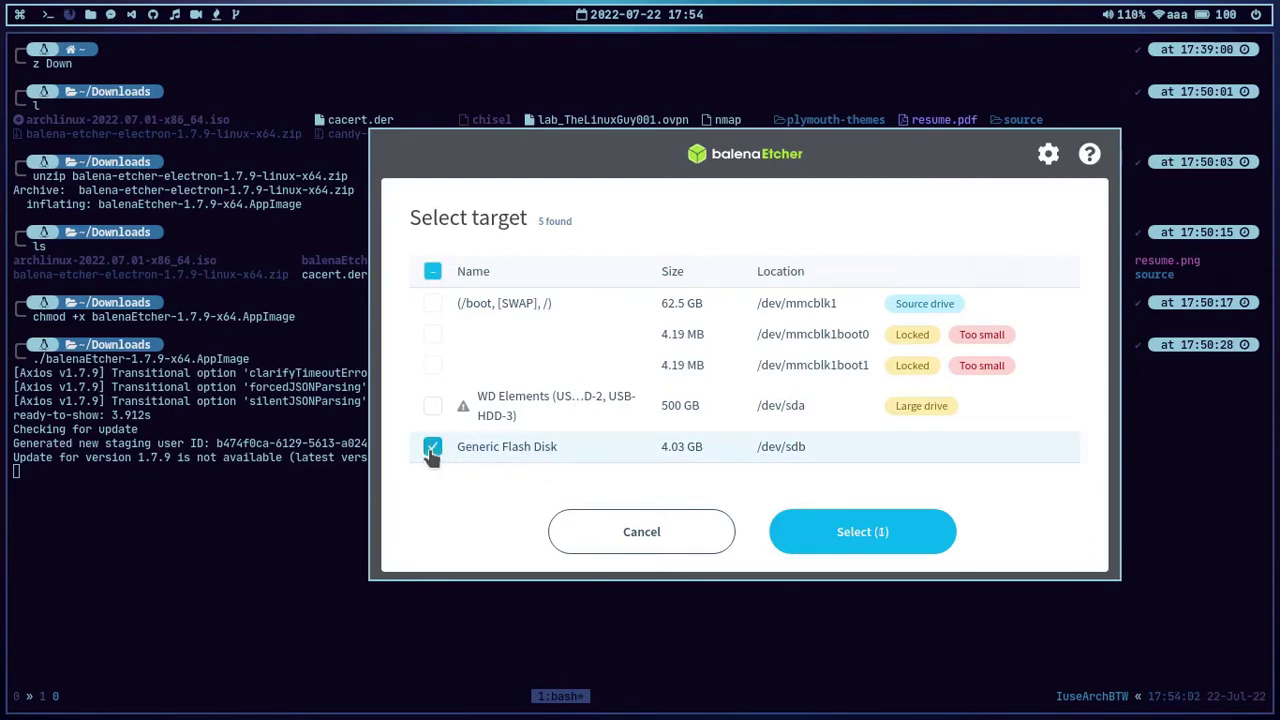
click(866, 533)
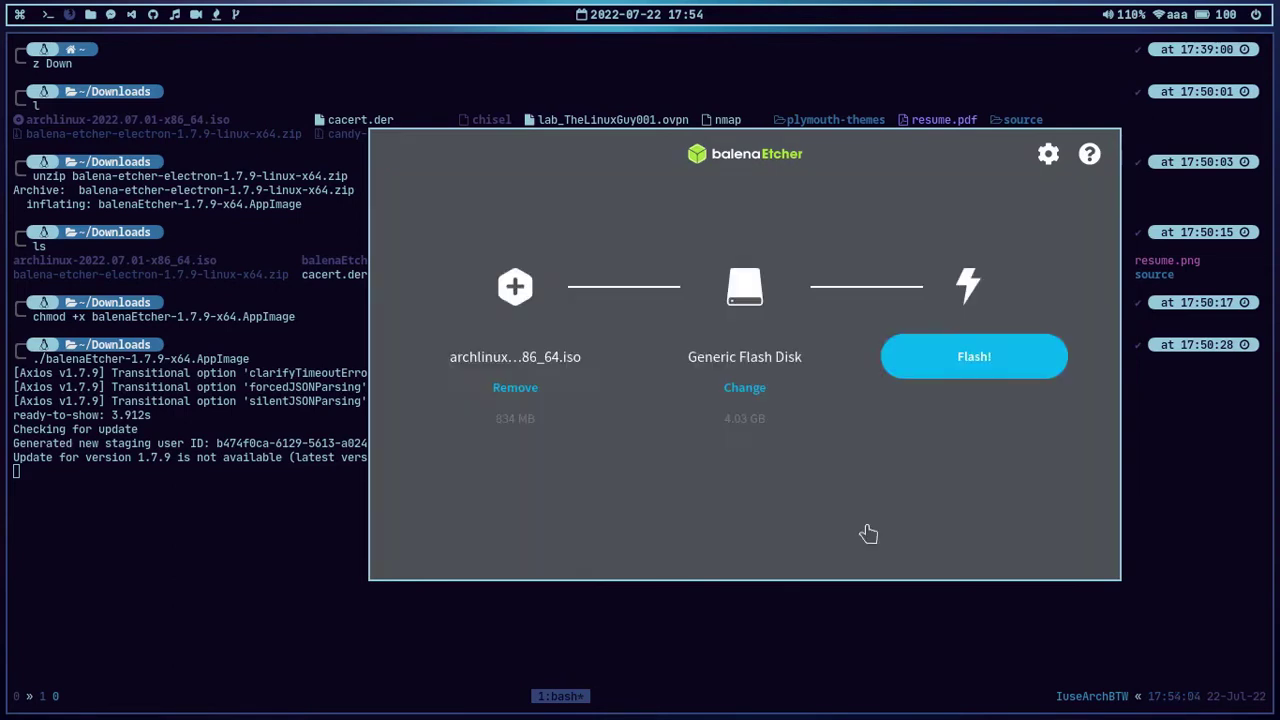
Step: Start flashing the Arch Linux image and authenticate by entering the root password
click(937, 361)
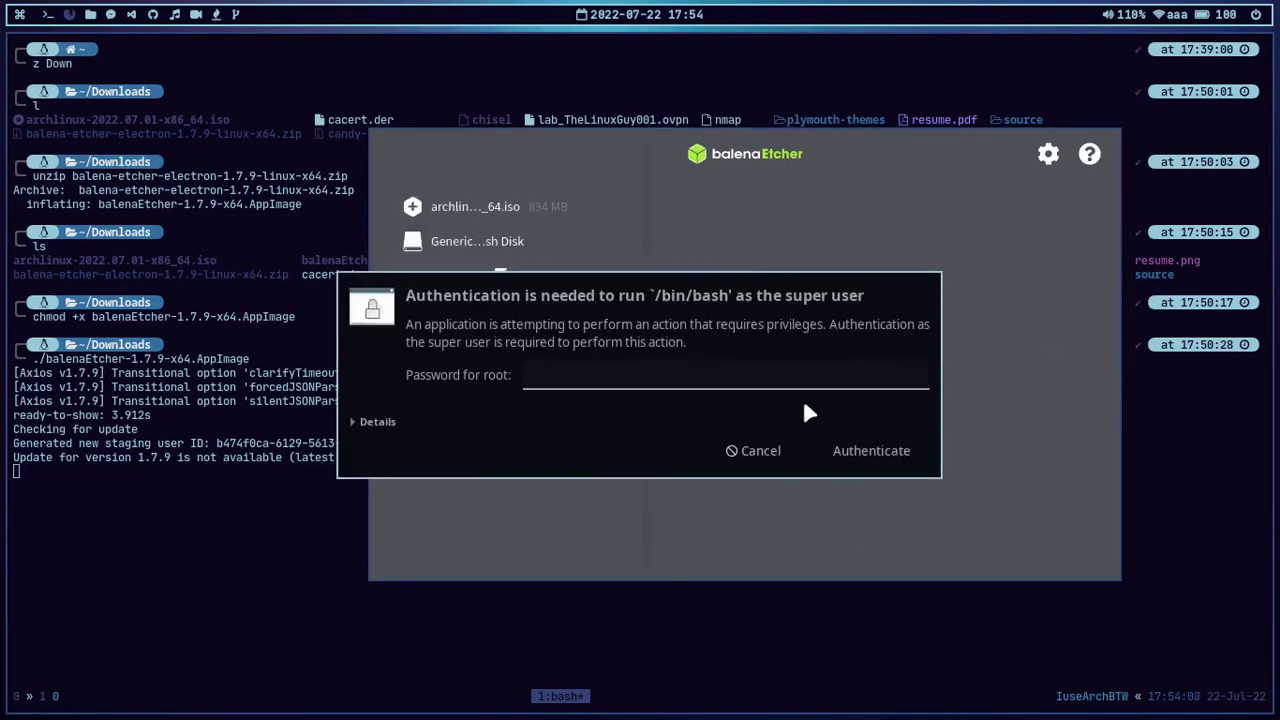
text(***)
key(Return)
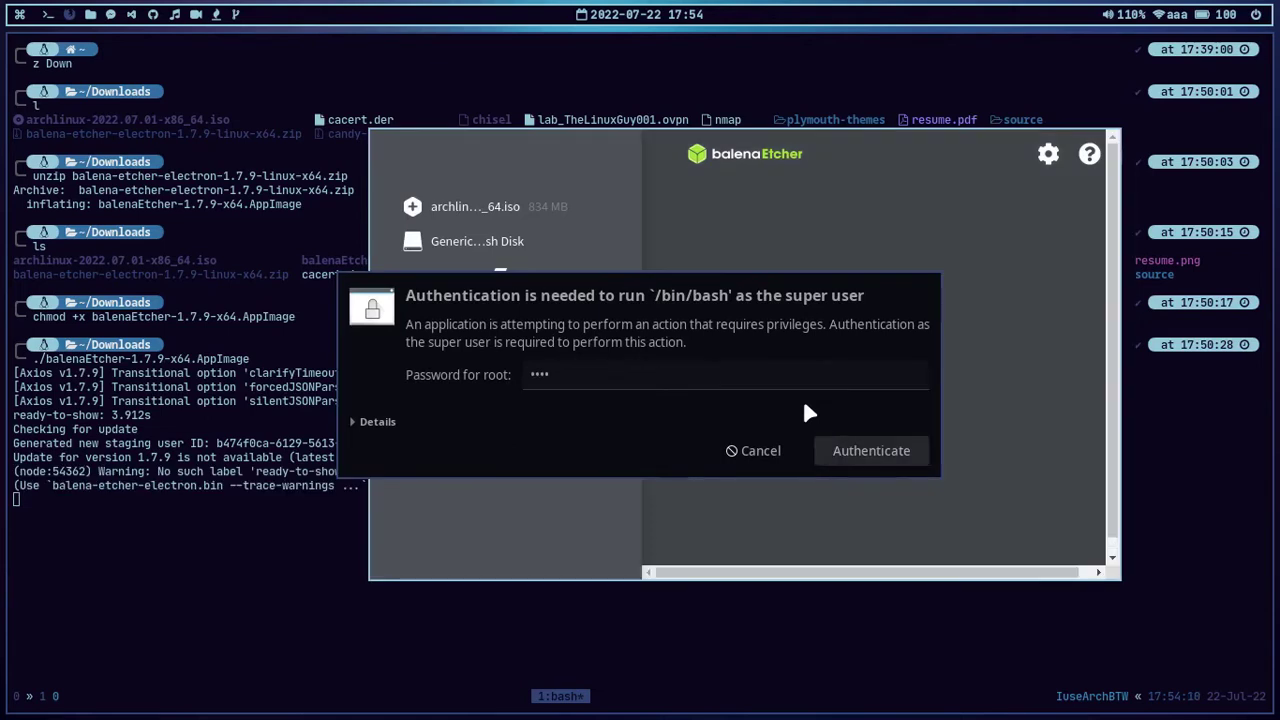
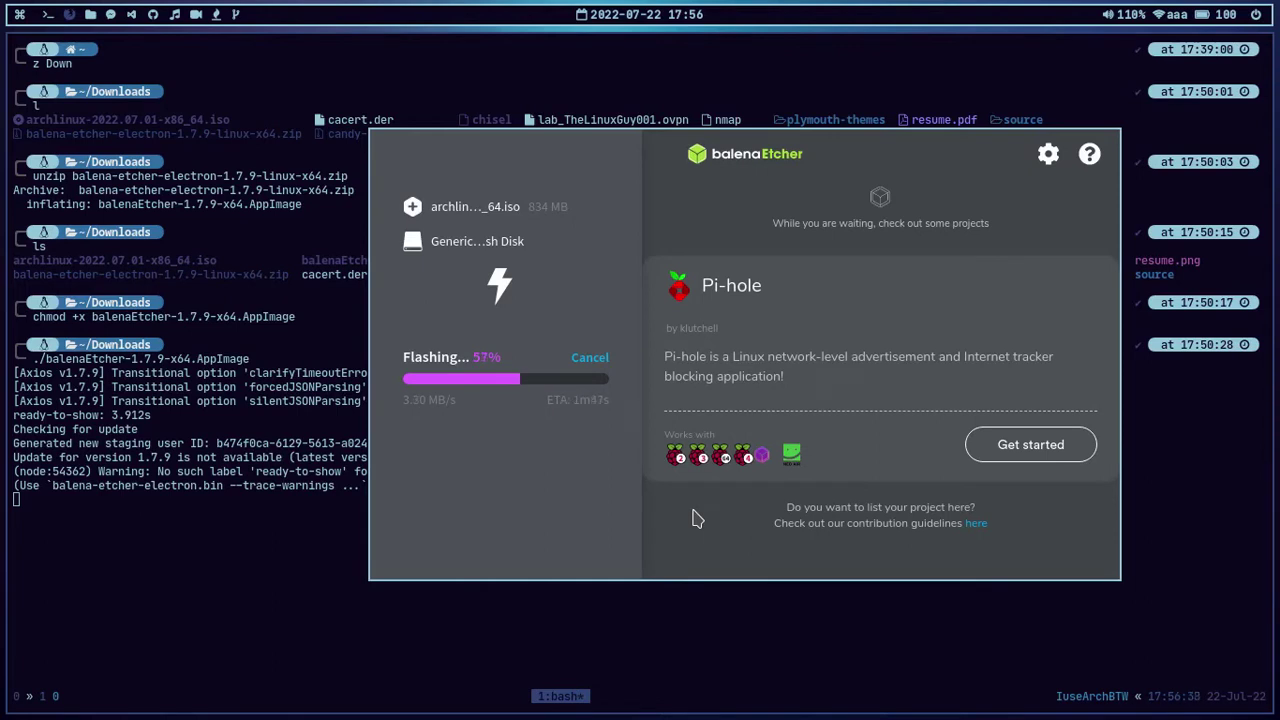
triple_click(768, 356)
click(700, 349)
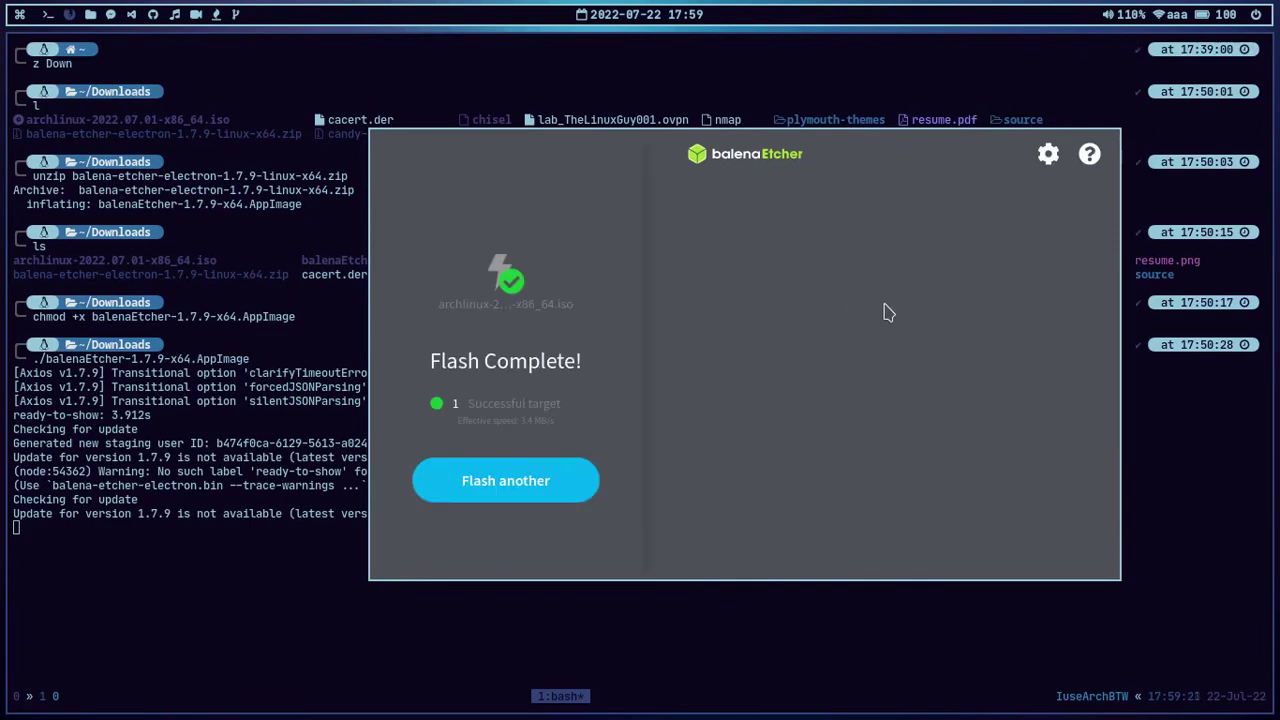
Step: Quit balenaEtcher, clear the terminal, and list the disks with fdisk -l to check the flashed drive's partitions
key(ctrl+c)
key(ctrl+l)
text(cl)
key(BackSpace)
key(BackSpace)
text(fdisk -l)
key(Return)
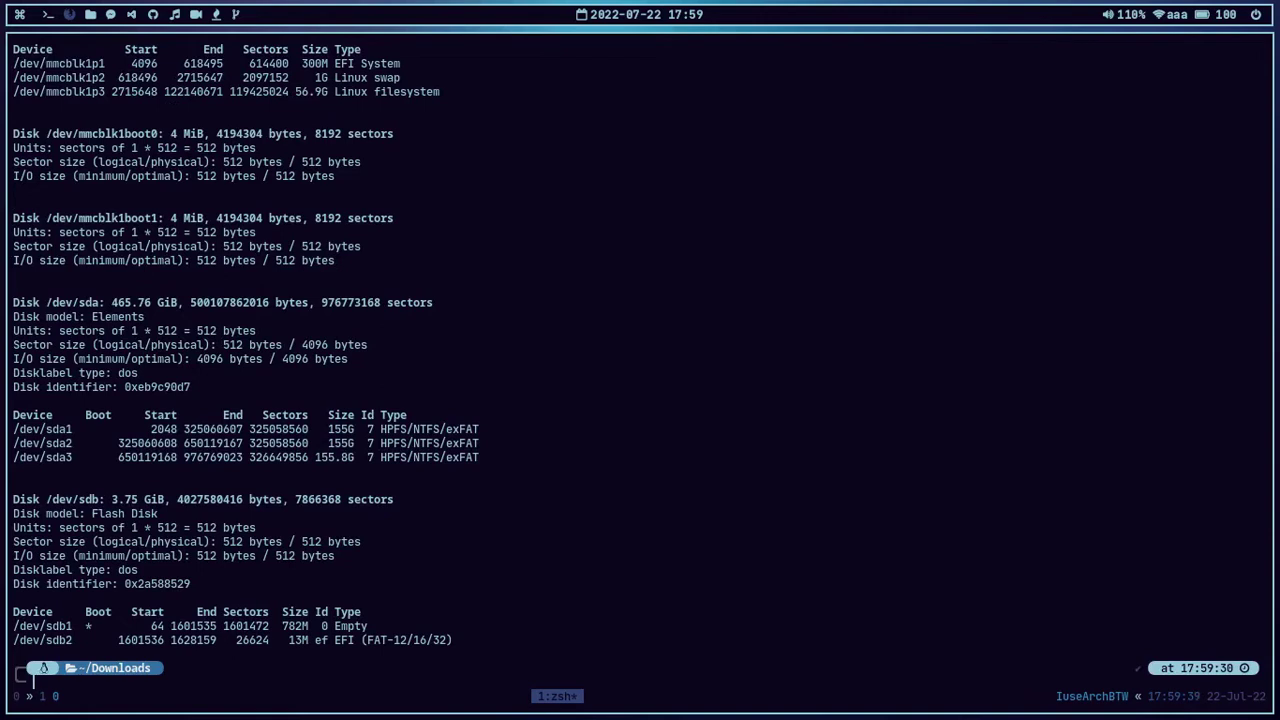
Step: Test-boot the flash drive by running qemu-system-x86_64 -hda /dev/sdb, and move through the Arch Linux boot menu
text(qemu-)
key(Tab)
key(BackSpace)
key(BackSpace)
key(BackSpace)
key(BackSpace)
key(BackSpace)
key(BackSpace)
key(BackSpace)
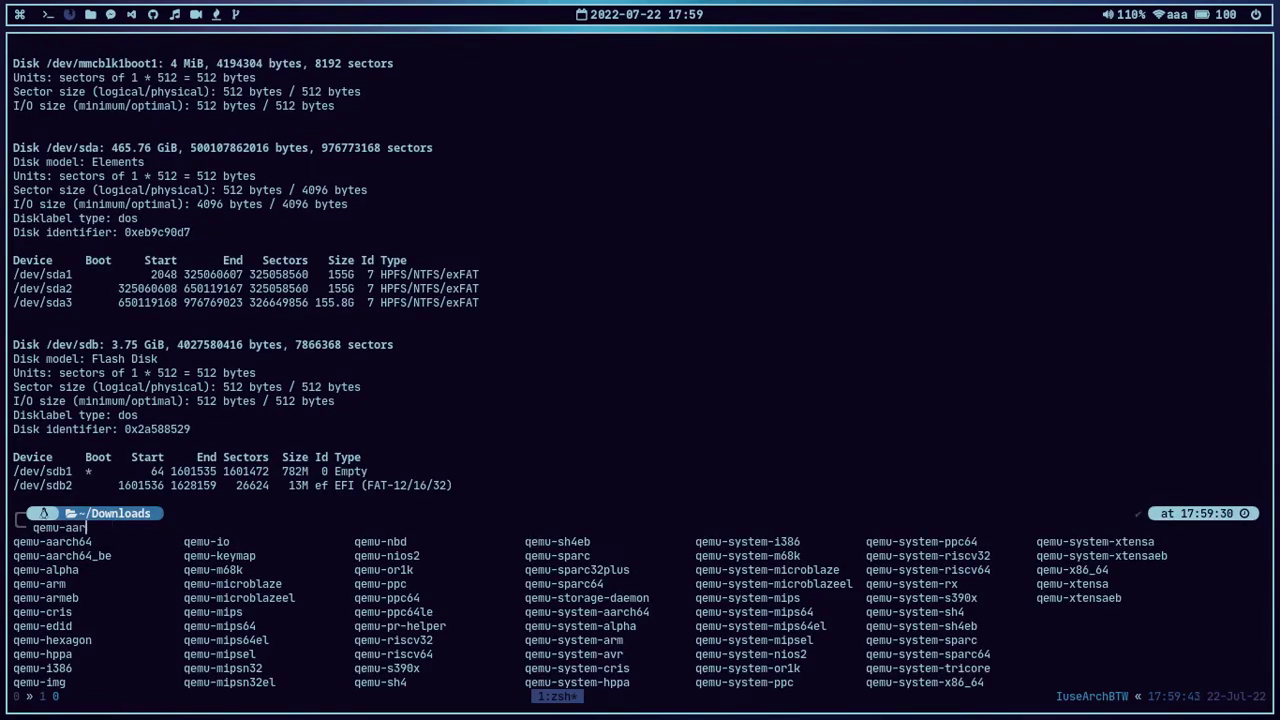
text(system-x)
key(Tab)
text(86)
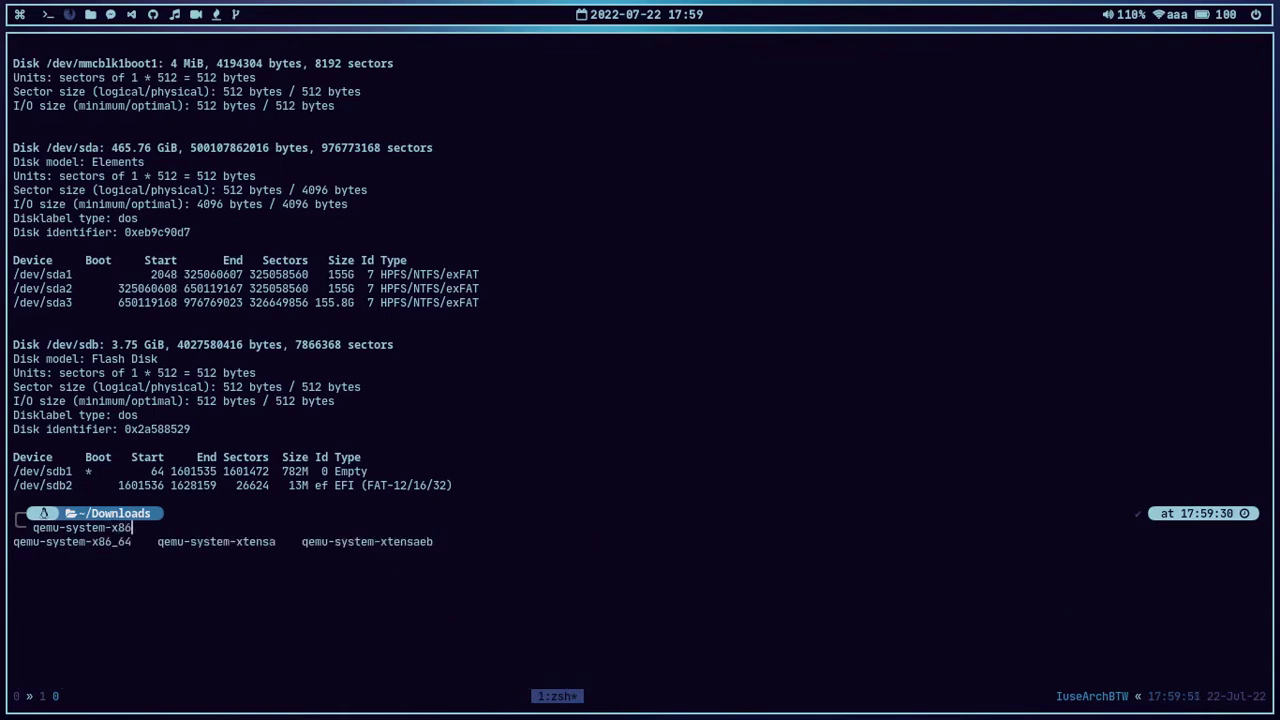
text(_64 -hda /dev/sda)
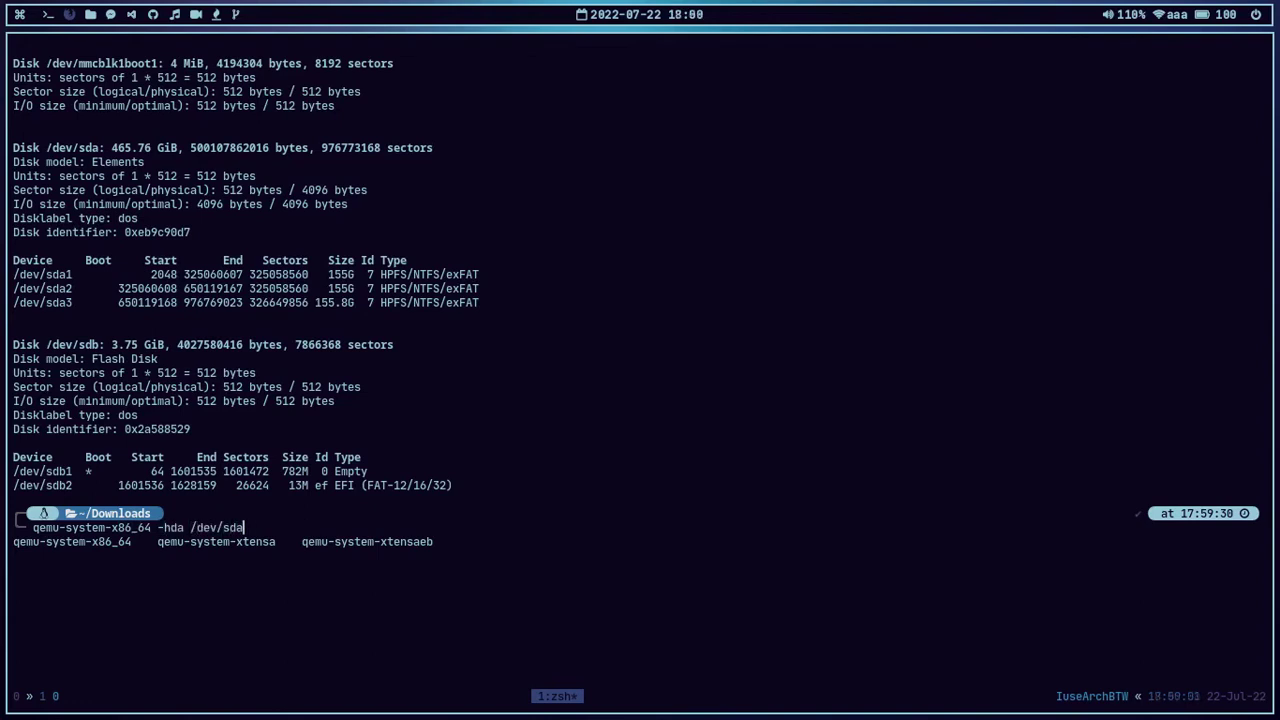
key(Return)
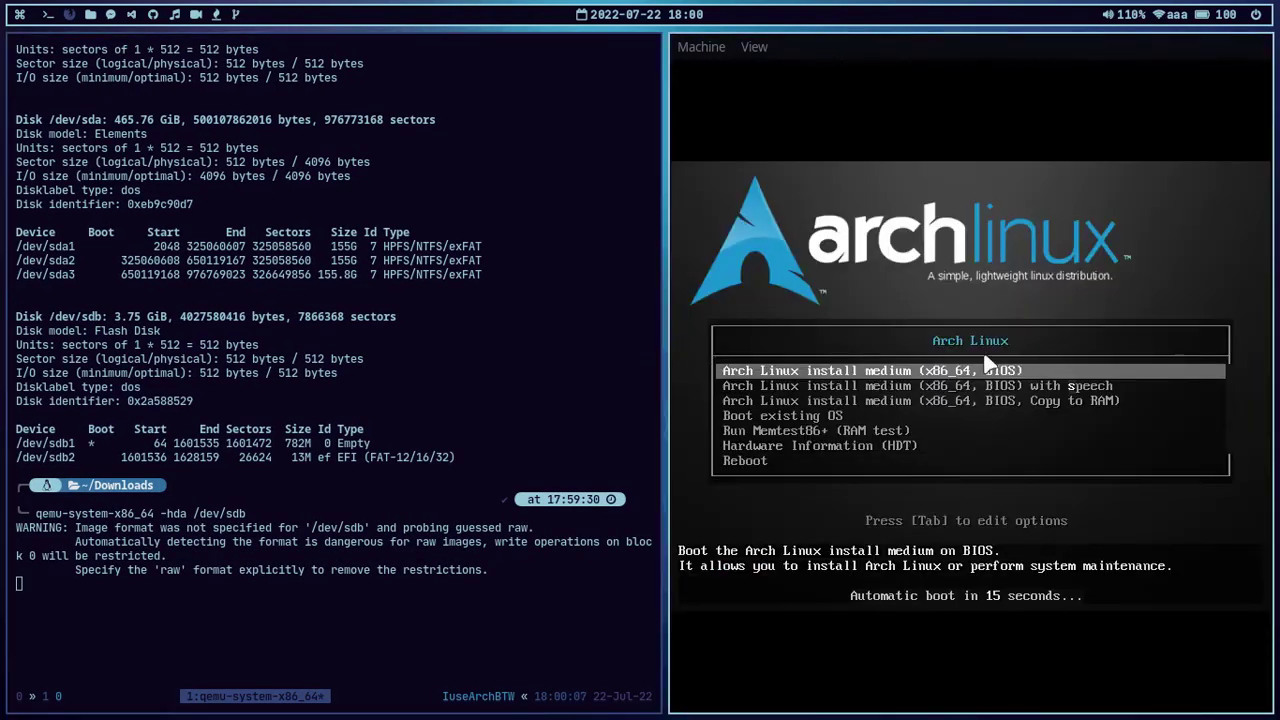
key(Down)
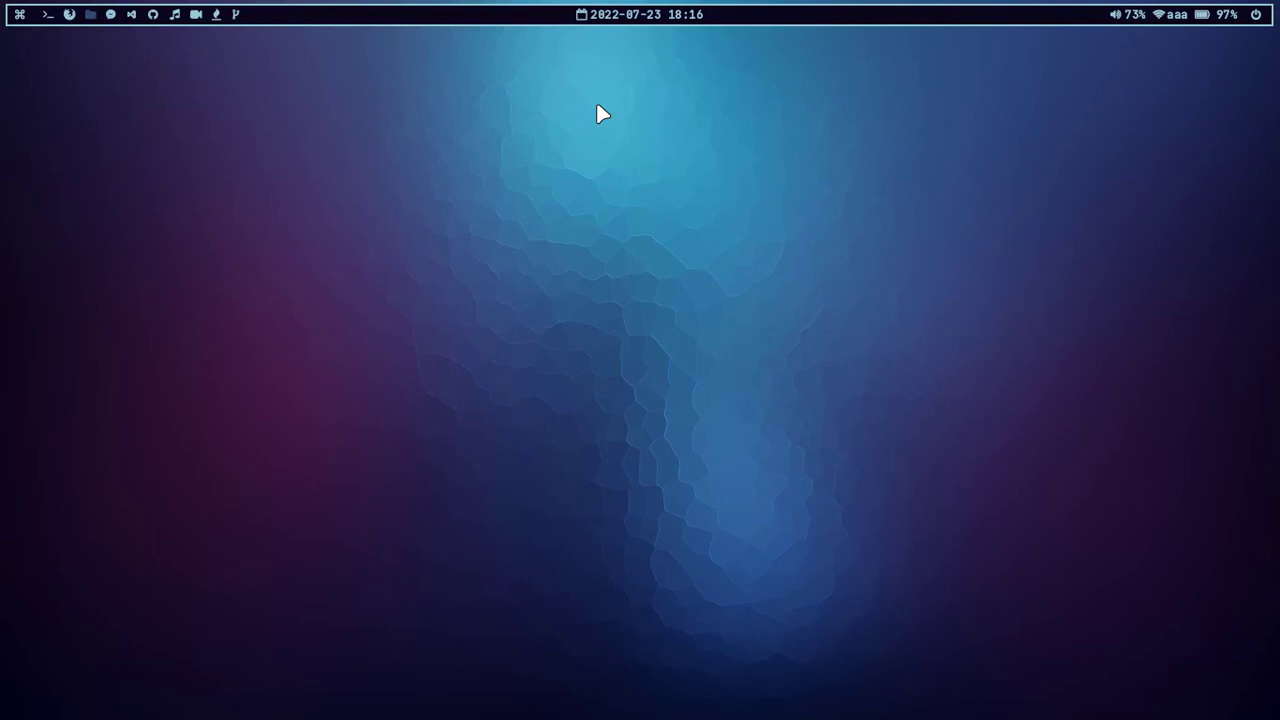
Step: Open the Brave browser and go to the Ventoy website at ventoy.net/en/index.html
key(super+b)
text(ventoy)
key(Down)
key(Down)
key(Down)
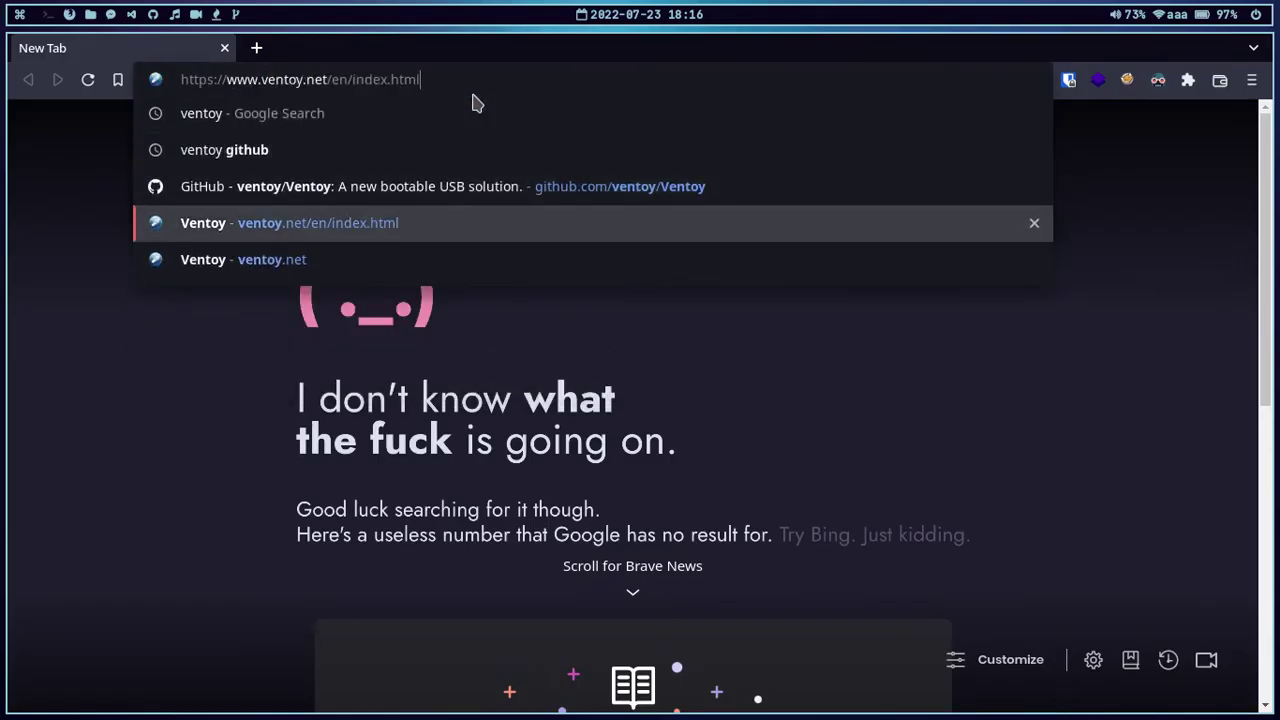
key(Down)
key(Return)
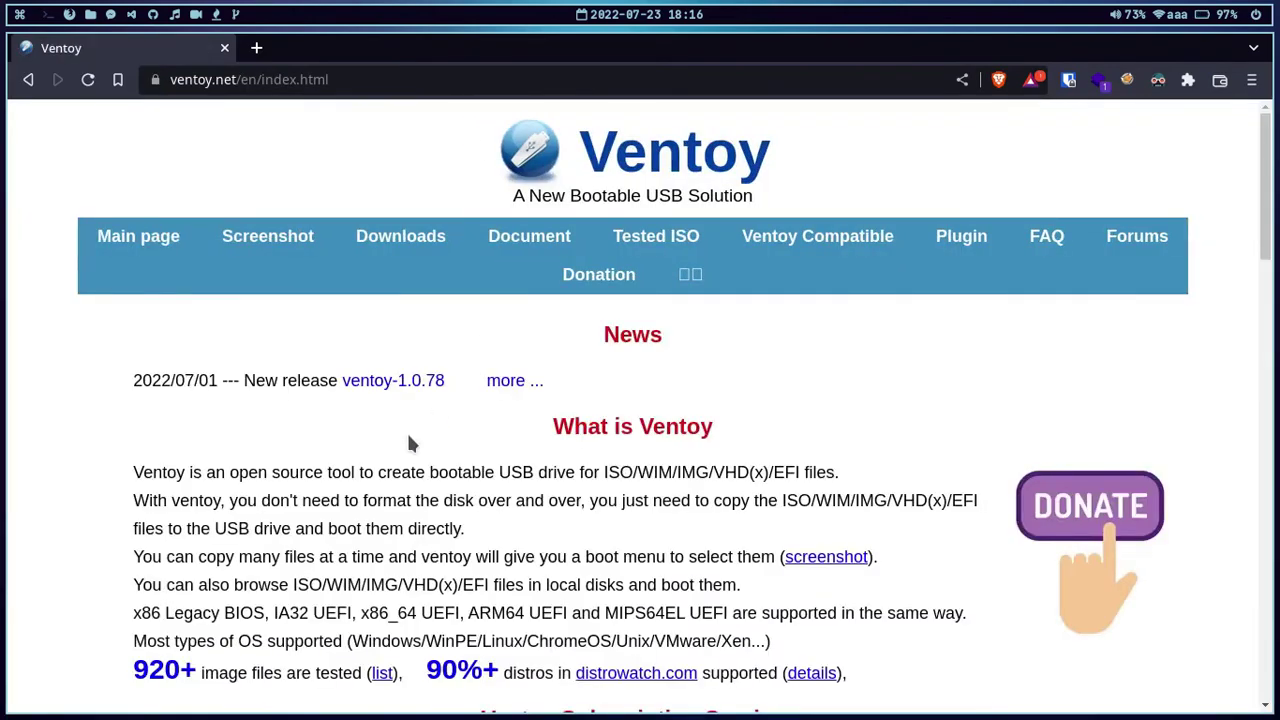
Step: Download ventoy-1.0.78-linux.tar.gz from Ventoy's GitHub releases page and save it in Downloads
click(401, 250)
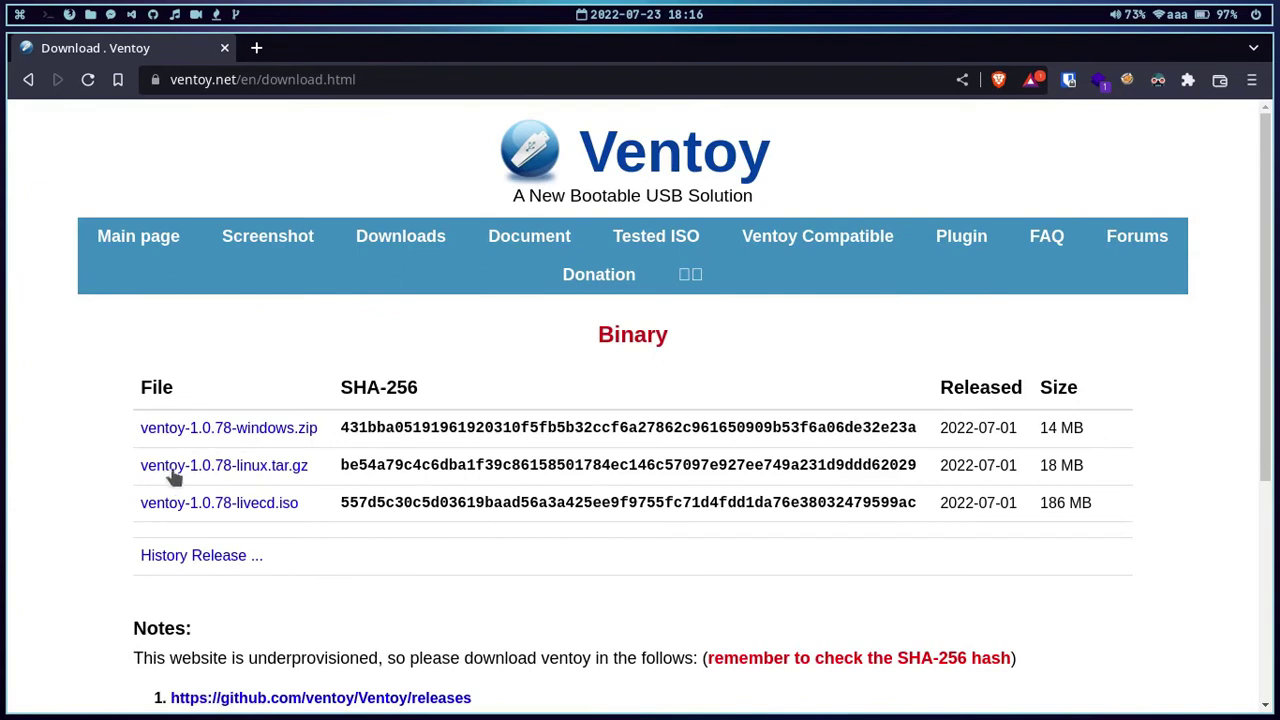
click(257, 471)
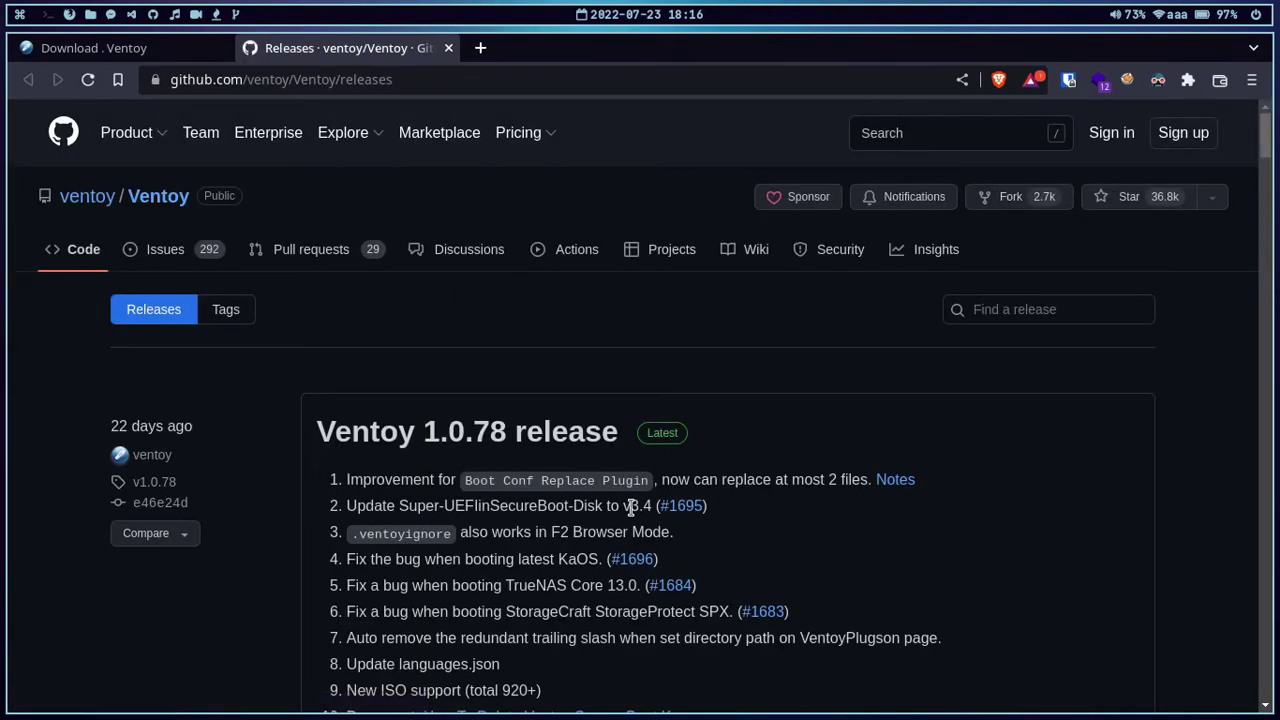
scroll(631, 507, down, 5)
scroll(746, 465, up, 3)
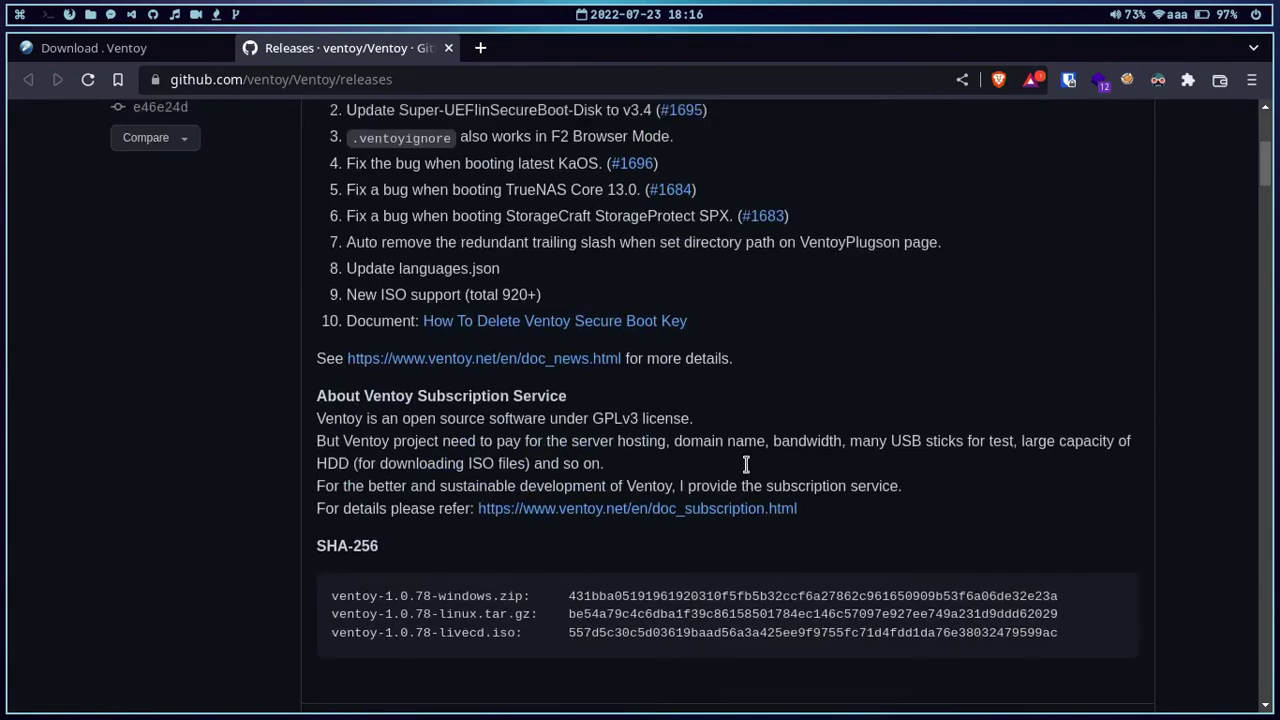
scroll(746, 465, down, 6)
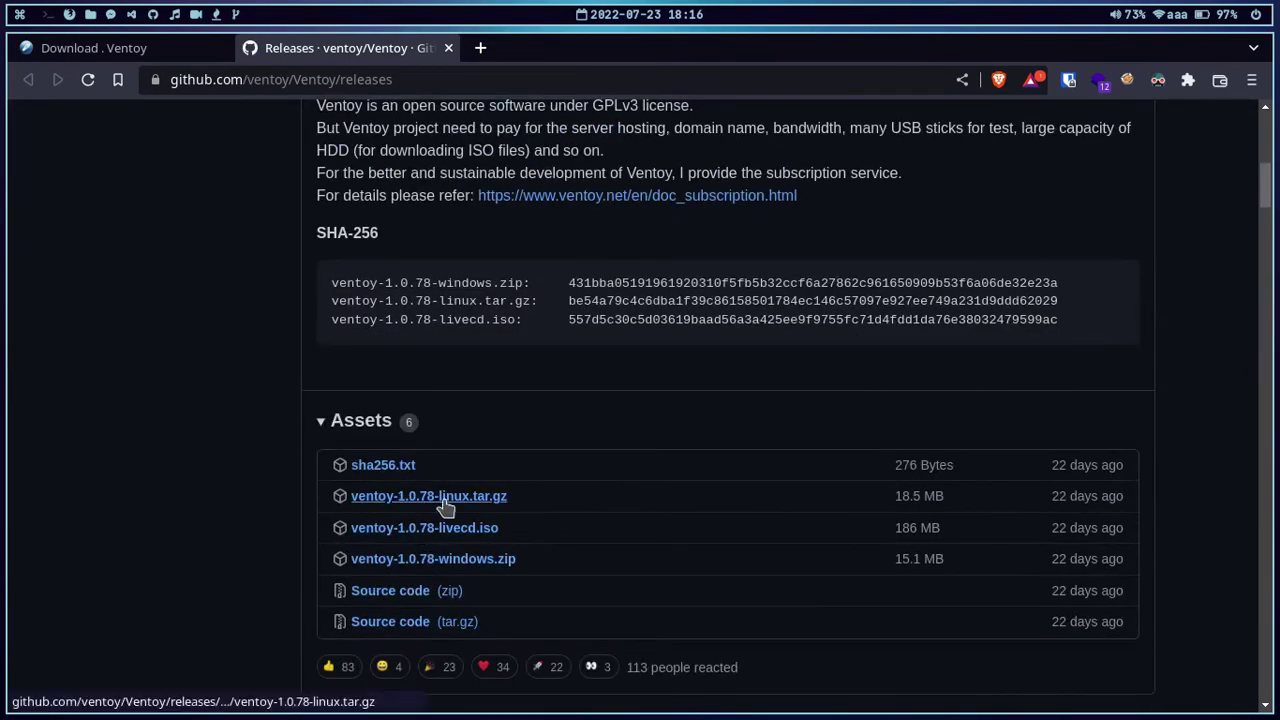
click(428, 508)
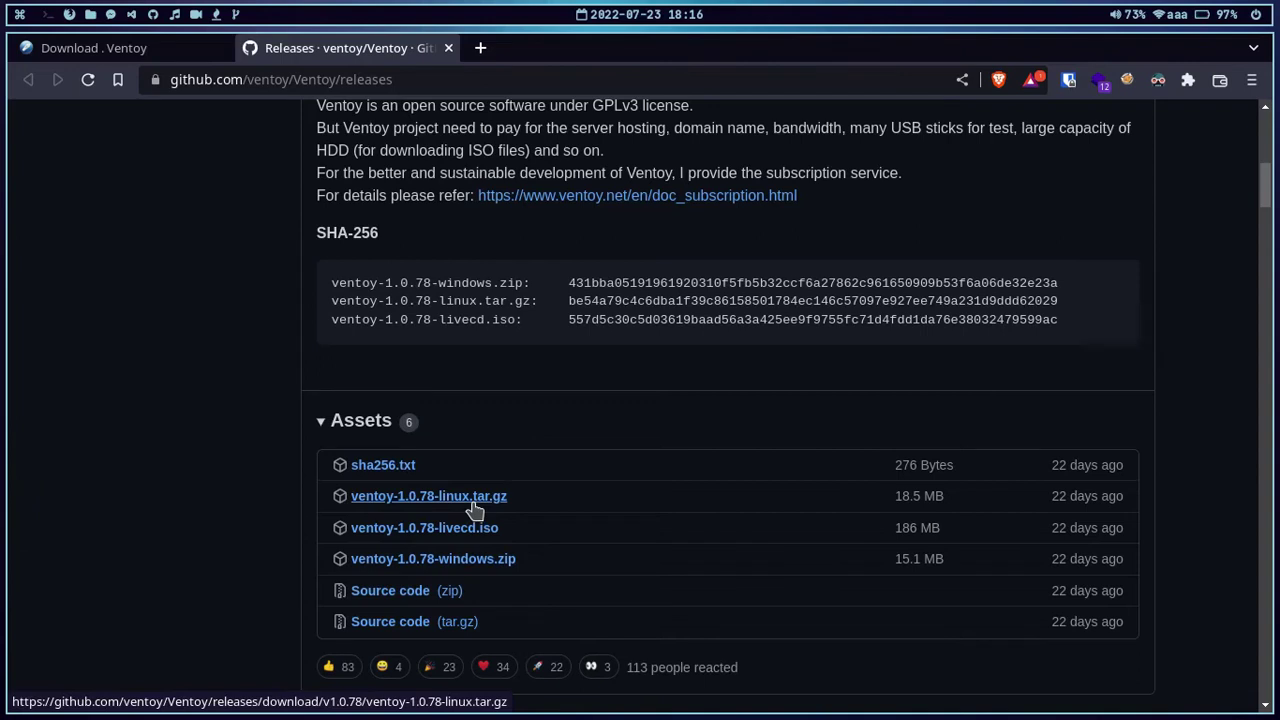
click(474, 509)
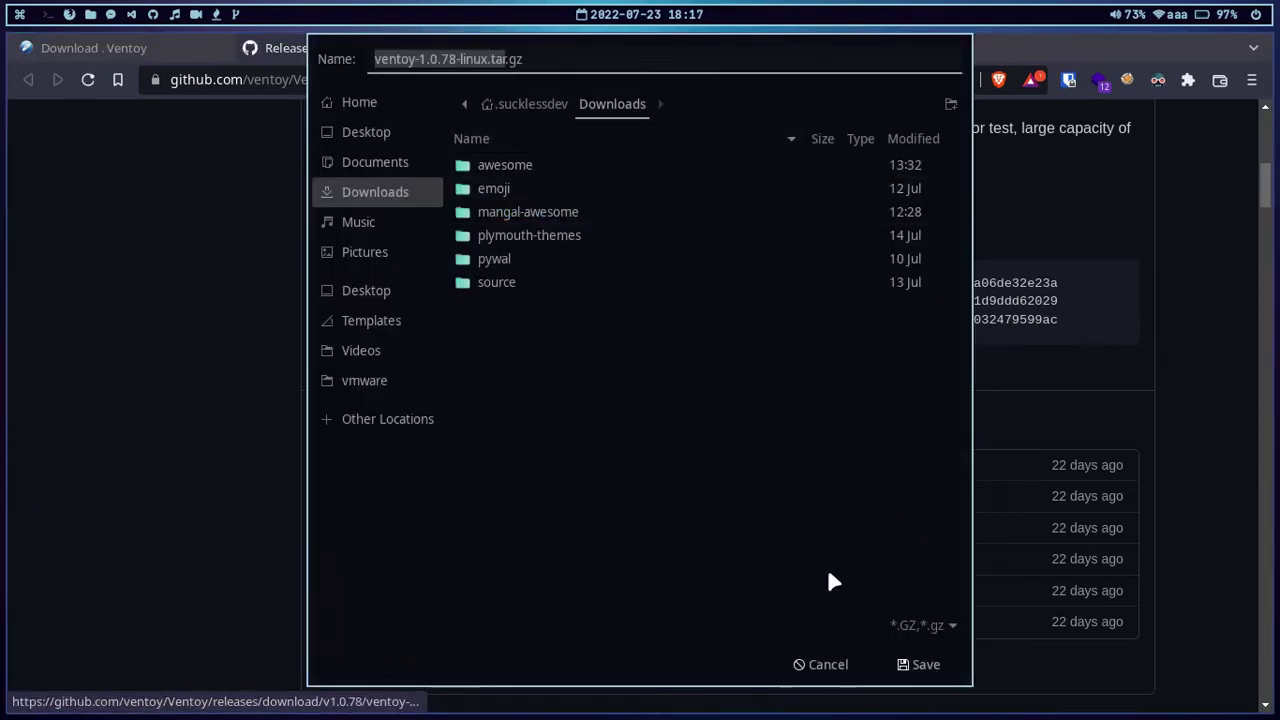
click(940, 664)
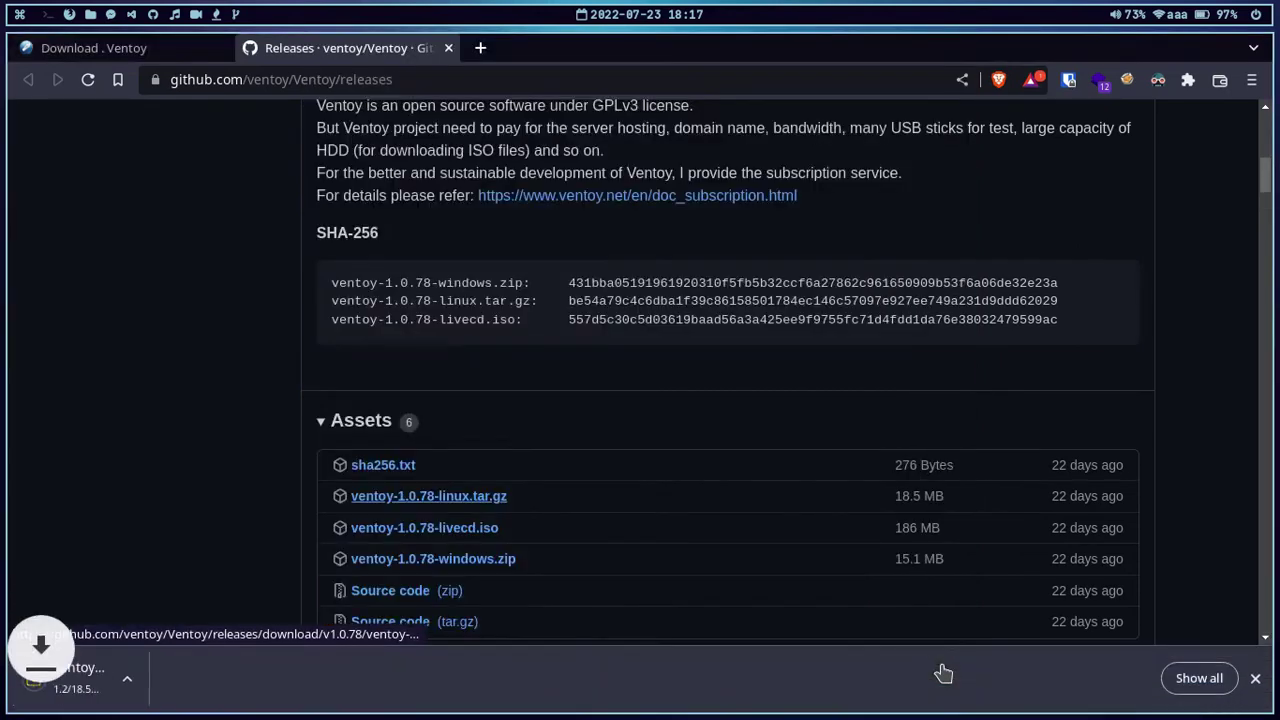
click(1256, 679)
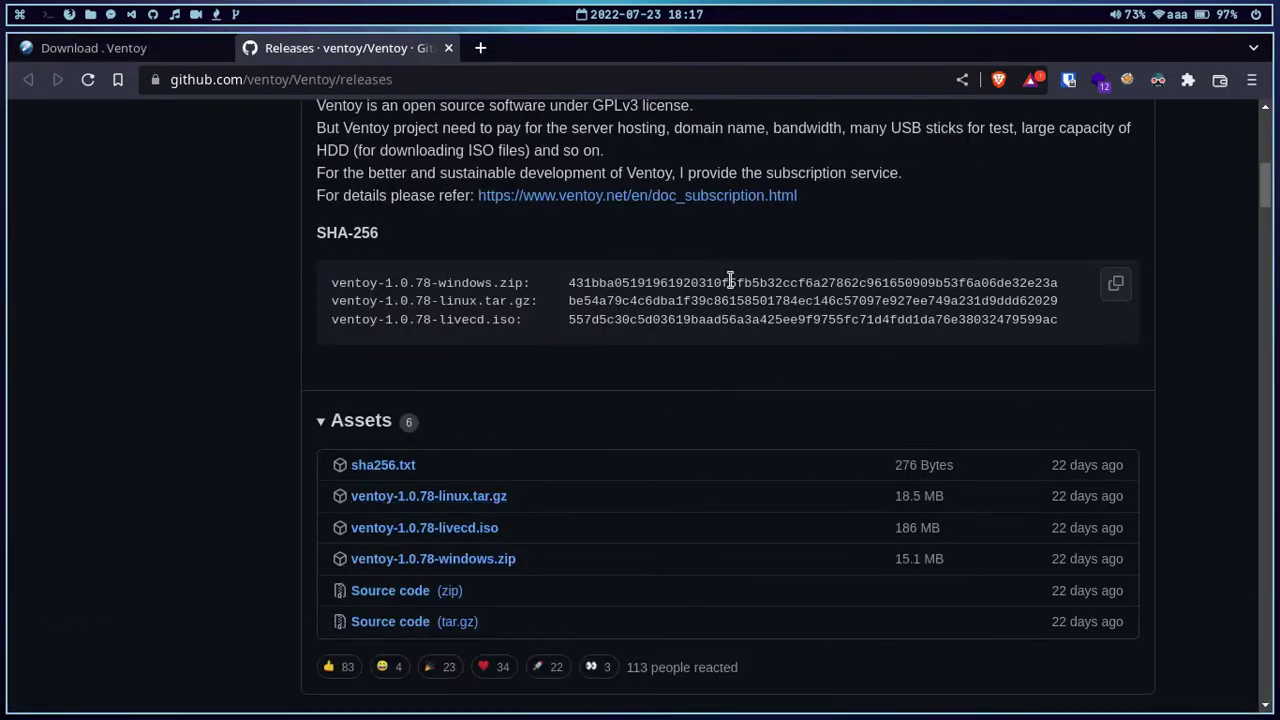
Step: Switch to the terminal, change to the Downloads directory and list its files on a cleared screen
key(super+1)
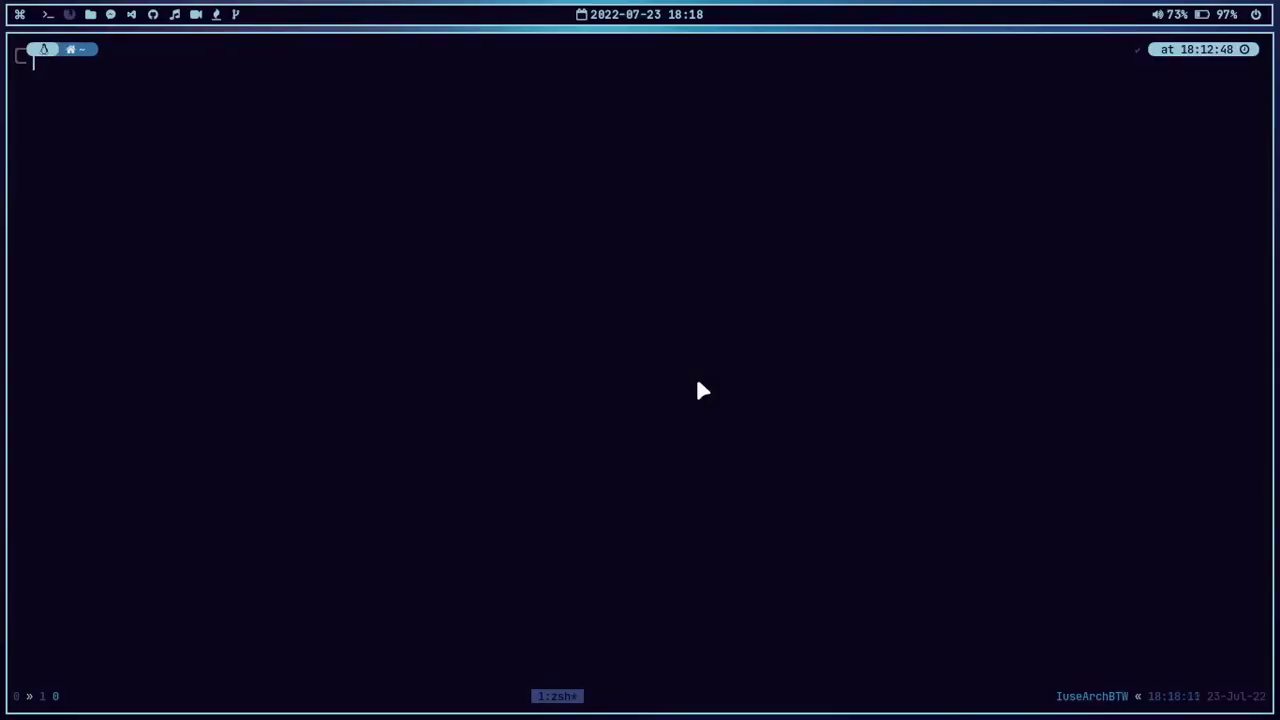
text(cd Downloads/)
key(Return)
key(ctrl+l)
text(l)
key(Return)
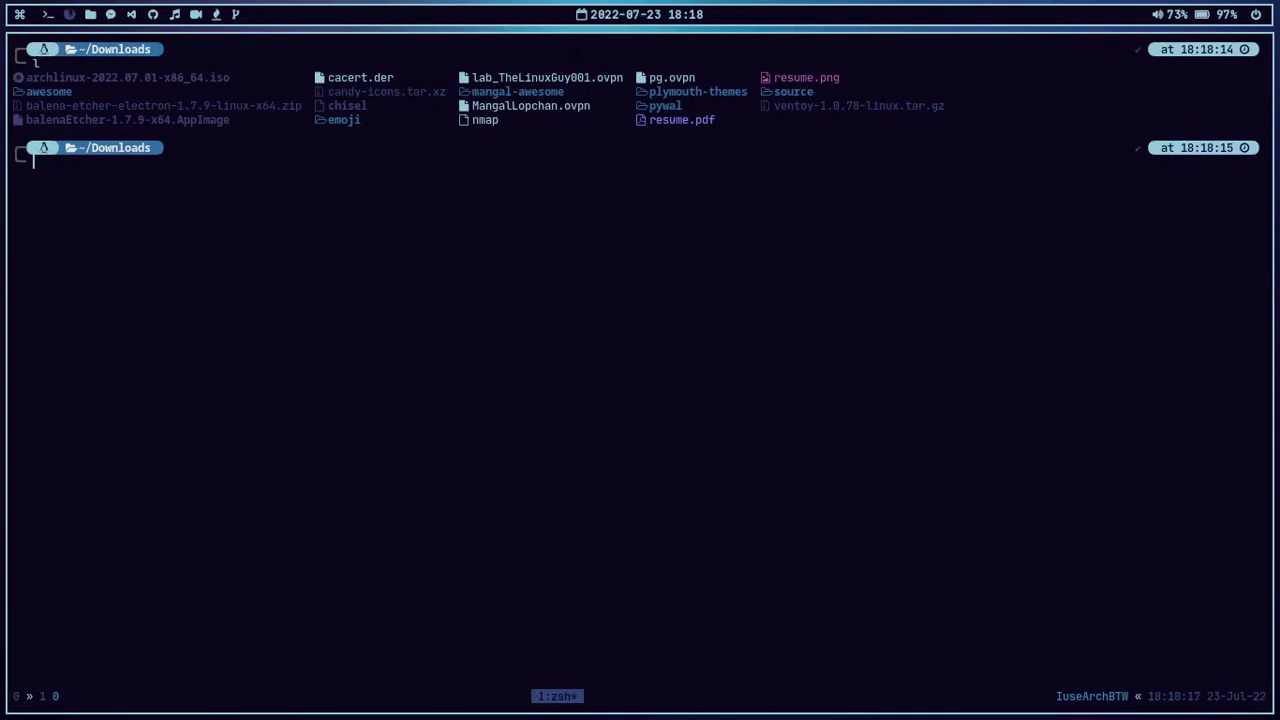
Step: Extract the downloaded Ventoy archive with tar -xzf ventoy-1.0.78-linux.tar.gz
double_click(826, 106)
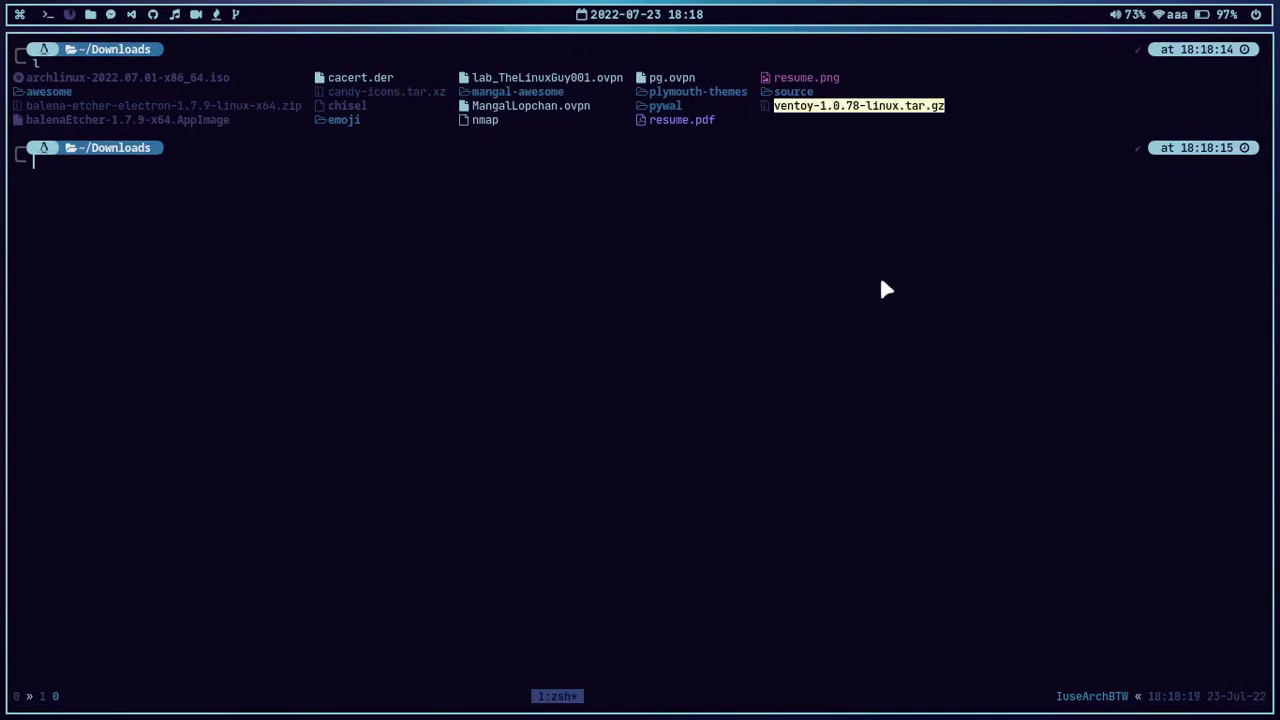
text(tar -)
text(xzf ven)
key(Tab)
key(Return)
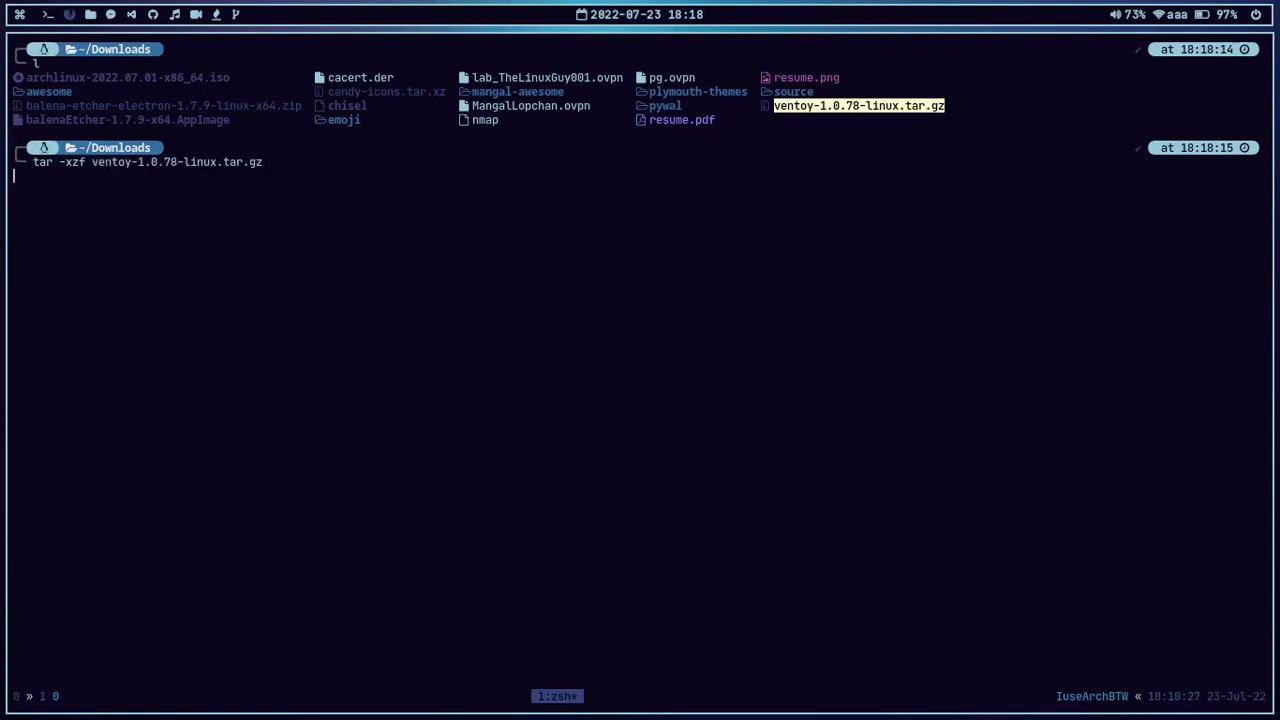
Step: List the Downloads files again and change into the extracted ventoy-1.0.78 directory
text(ls)
key(Return)
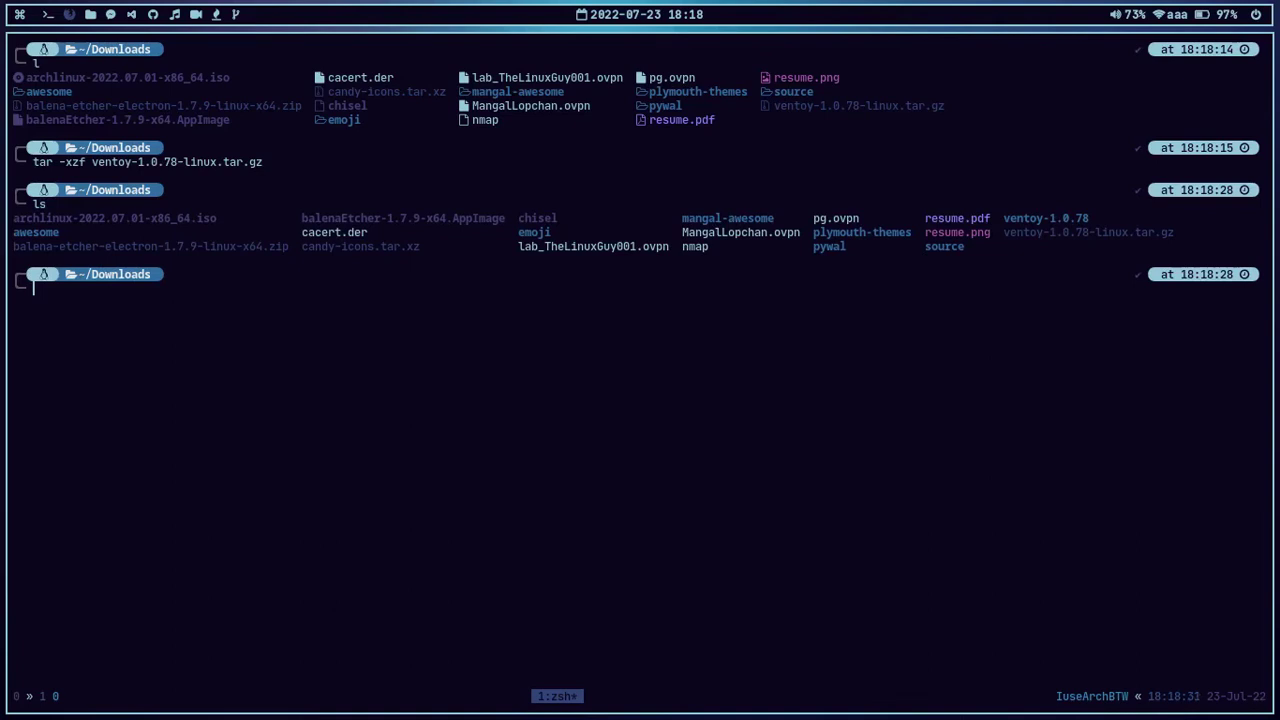
text(cd vento)
key(Tab)
key(Return)
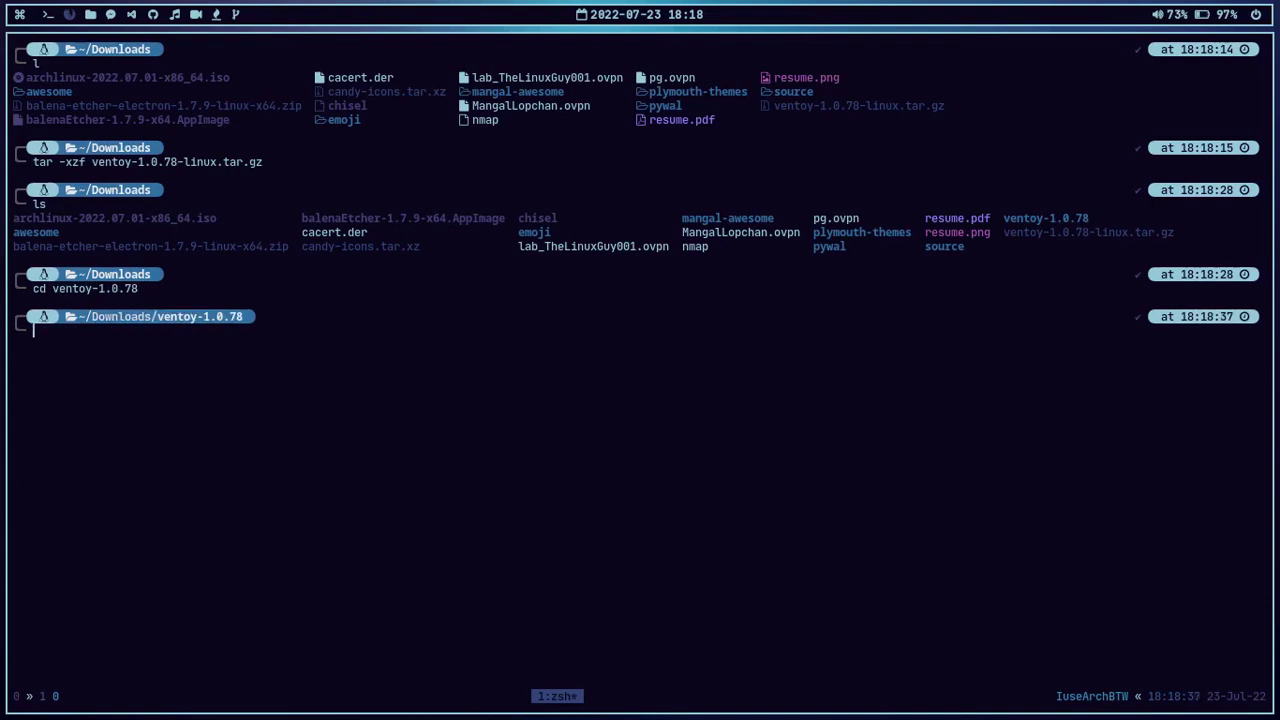
Step: List the contents of the ventoy-1.0.78 directory and highlight the Ventoy2Disk.sh and VentoyWeb.sh scripts
text(l)
key(Return)
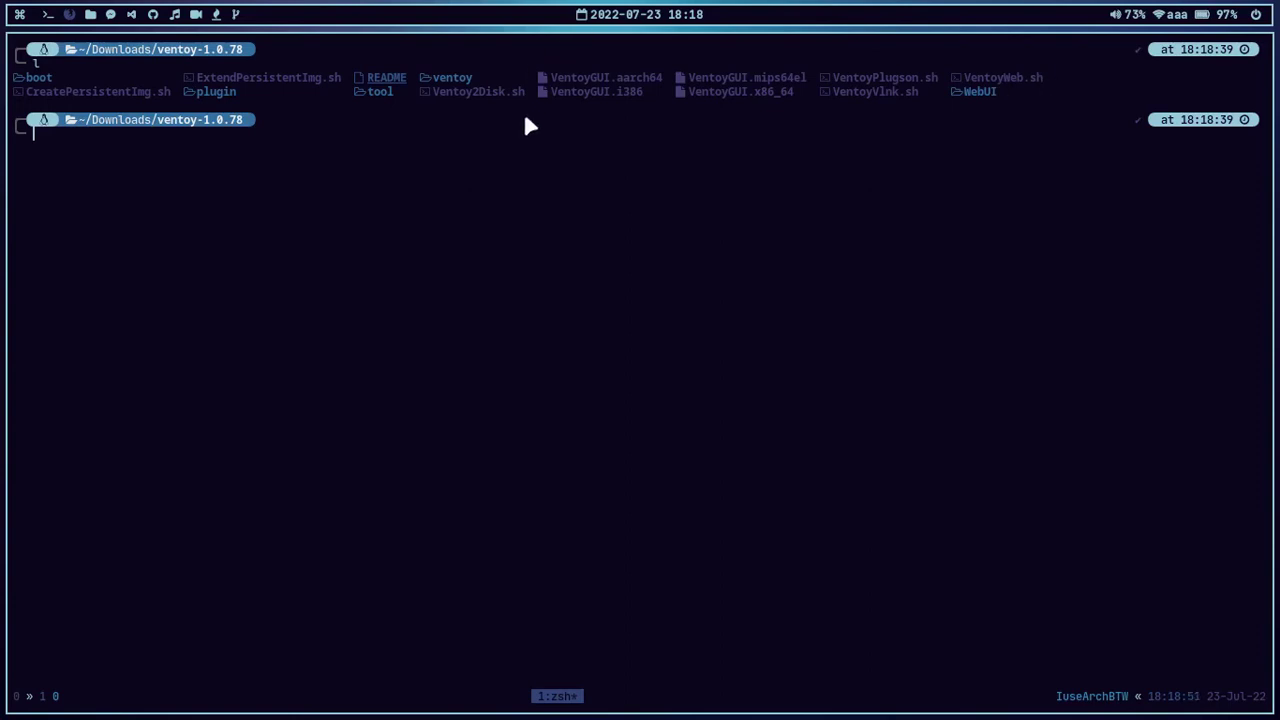
drag(446, 91, 479, 91)
click(468, 163)
drag(960, 78, 1036, 77)
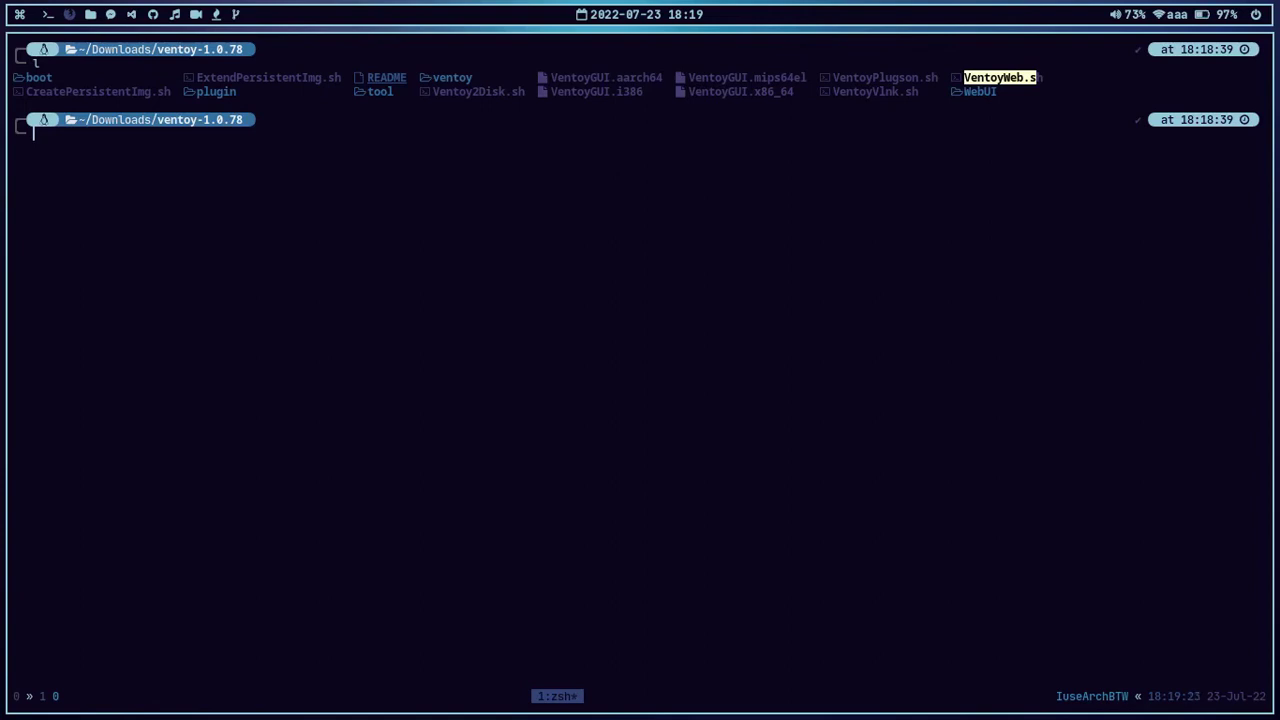
Step: Split the terminal horizontally into a second pane and list the connected disks there with fdisk -l
key(ctrl+b)
key(quotedbl)
text(fdisk -l)
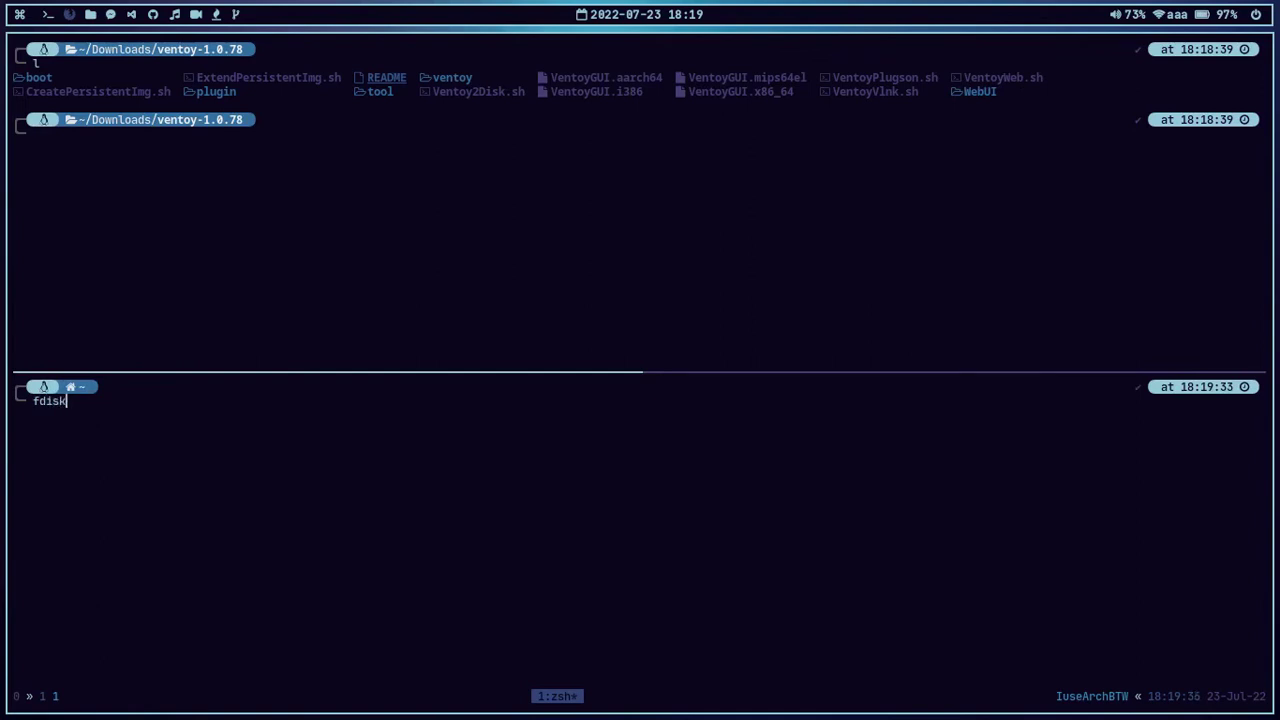
key(Return)
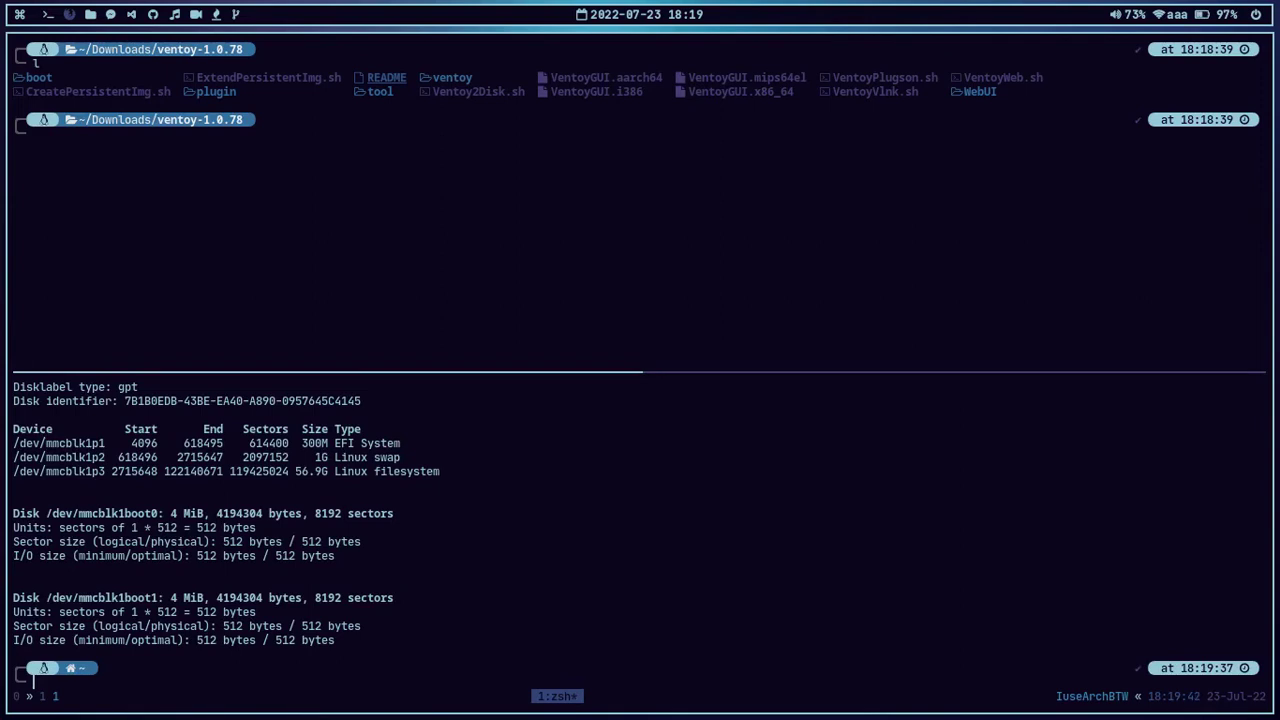
Step: Clear the new pane and run fdisk -l again to look for the USB drive
text(clear)
key(BackSpace)
key(BackSpace)
key(BackSpace)
key(BackSpace)
key(BackSpace)
text(c)
key(Return)
text(fdi)
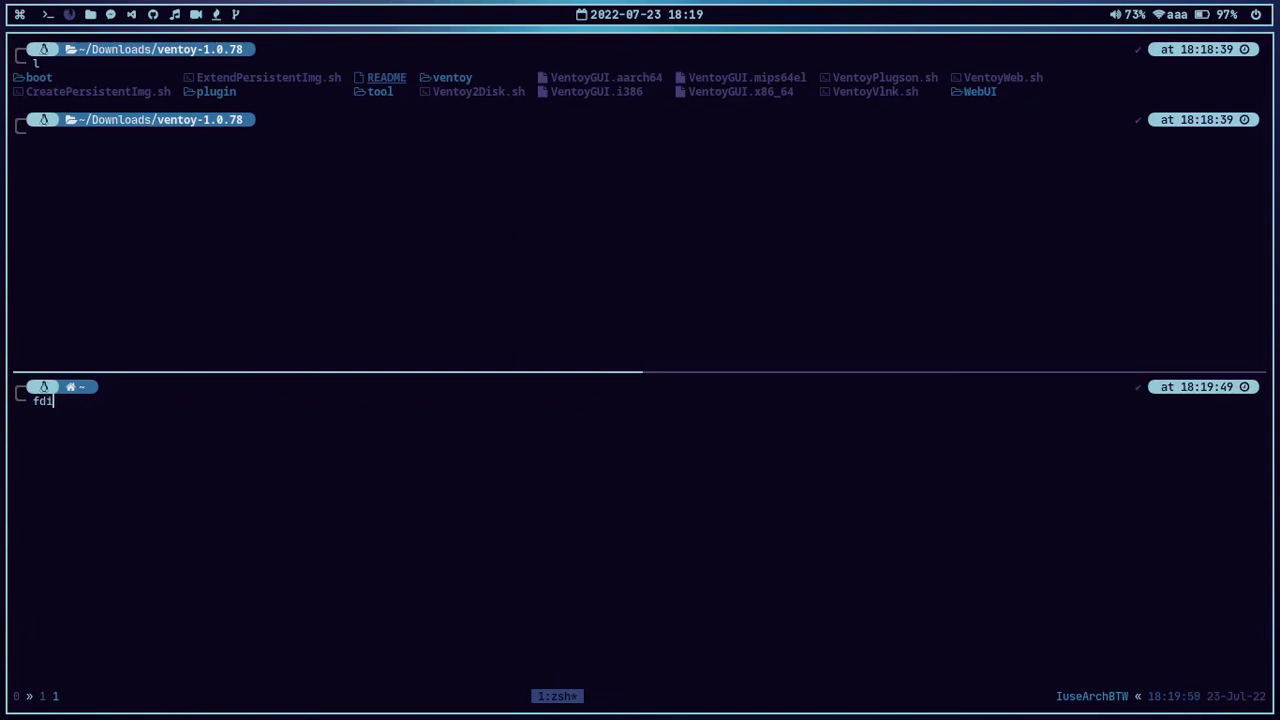
text(sk -l)
key(Return)
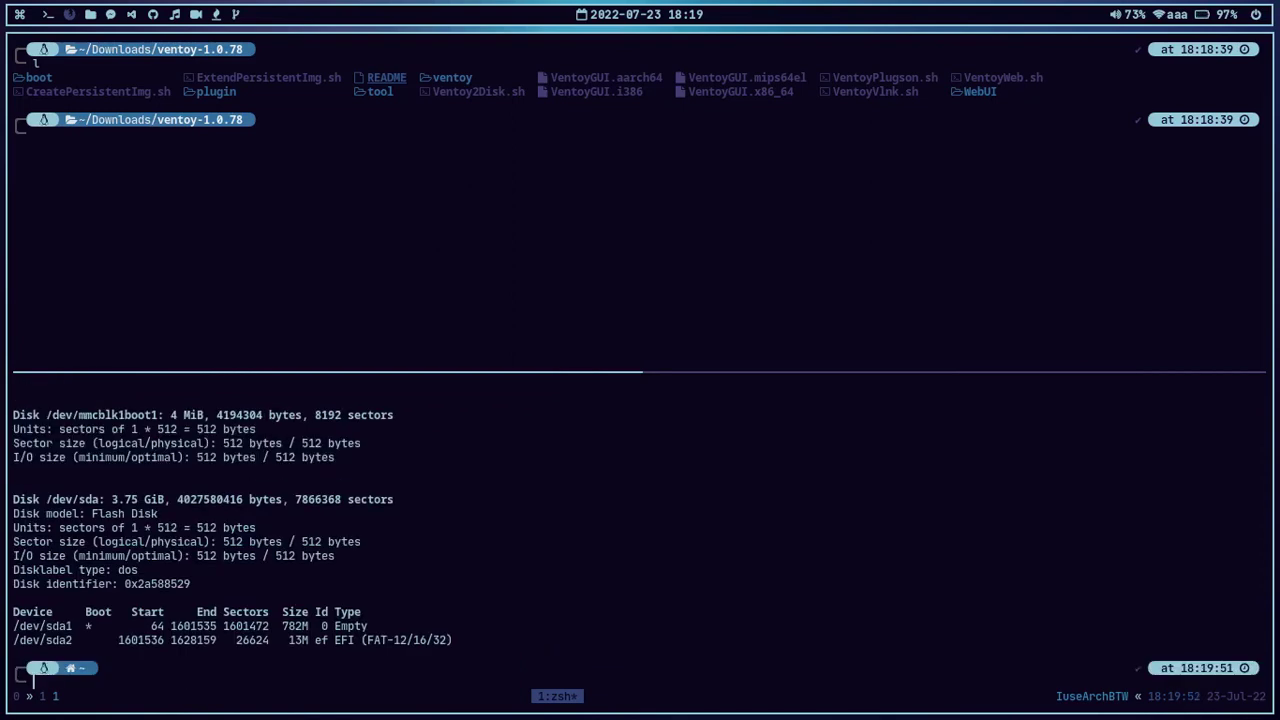
Step: Open /dev/sda in cfdisk and delete both existing partitions, /dev/sda1 and /dev/sda2
text(cfdisk /dev/sda)
key(Return)
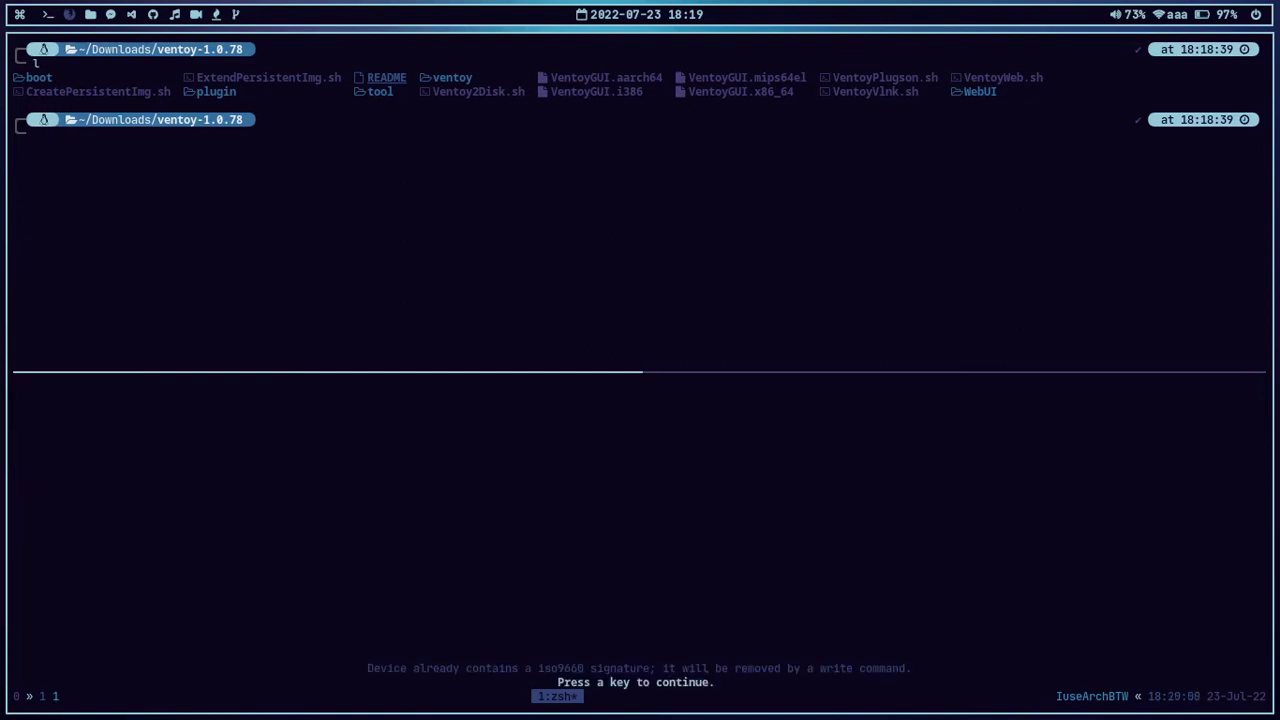
key(Return)
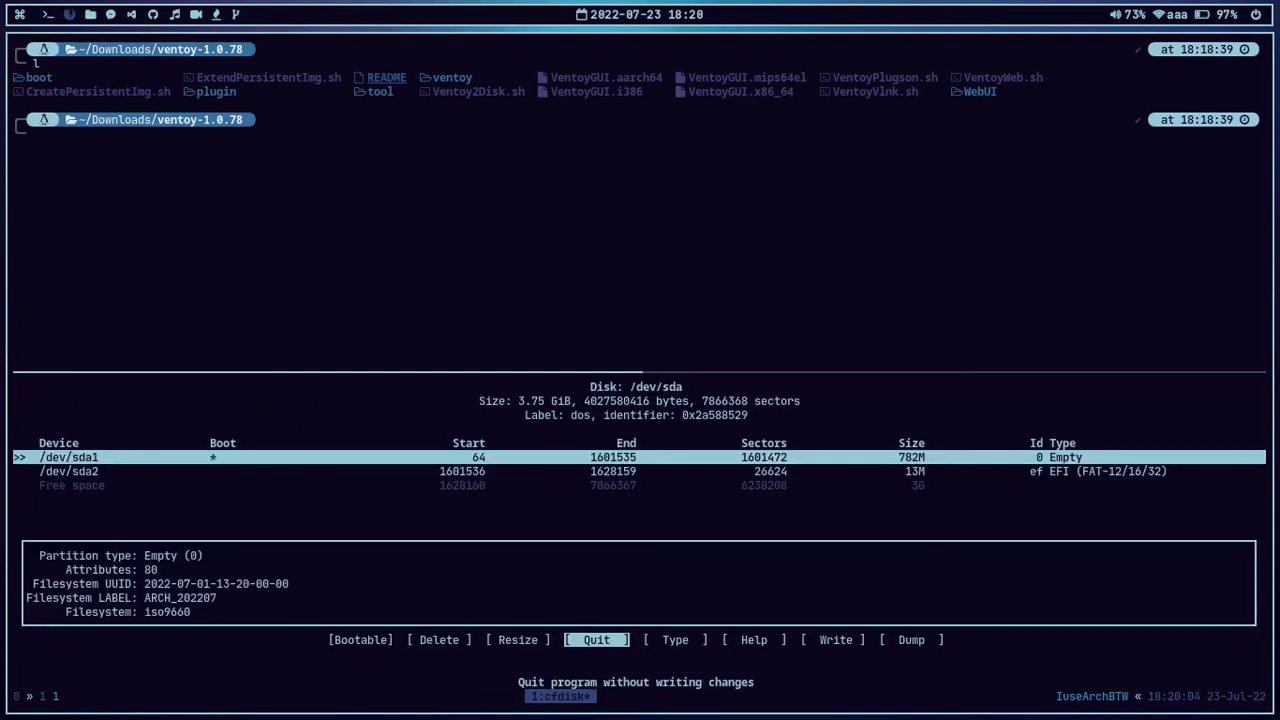
key(Left)
key(Left)
key(Return)
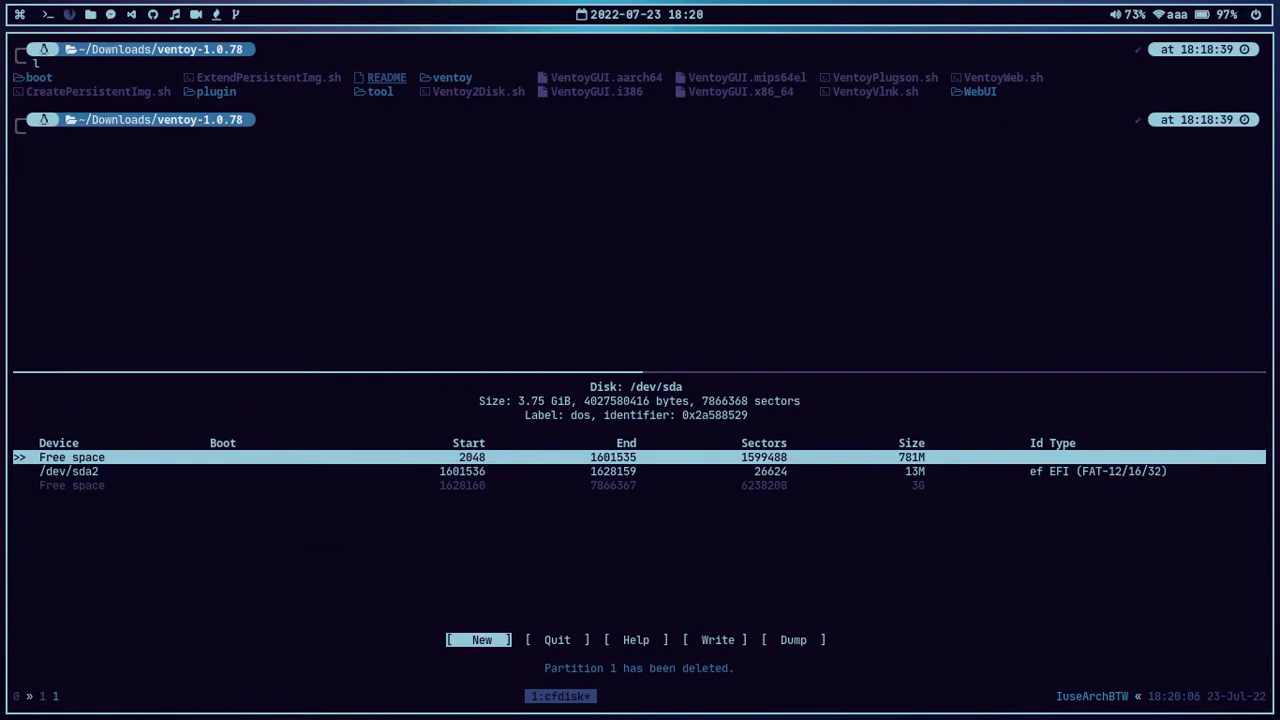
key(Down)
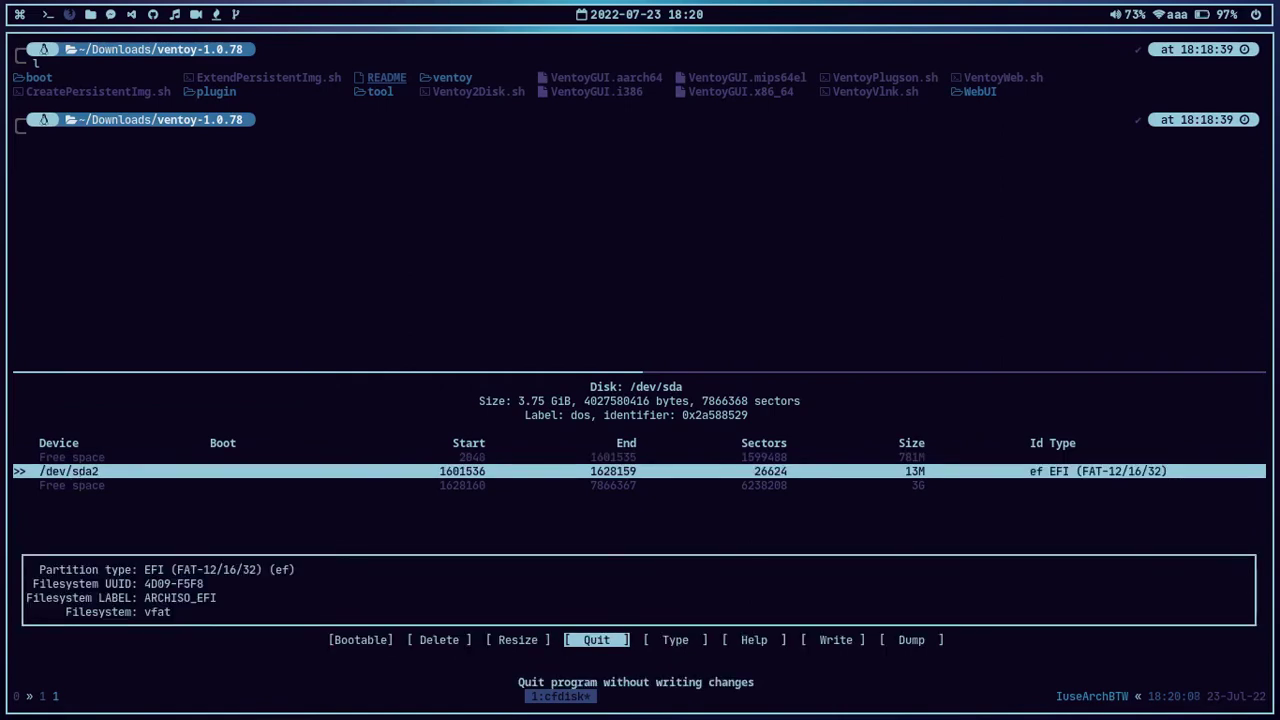
key(Left)
key(Left)
key(Return)
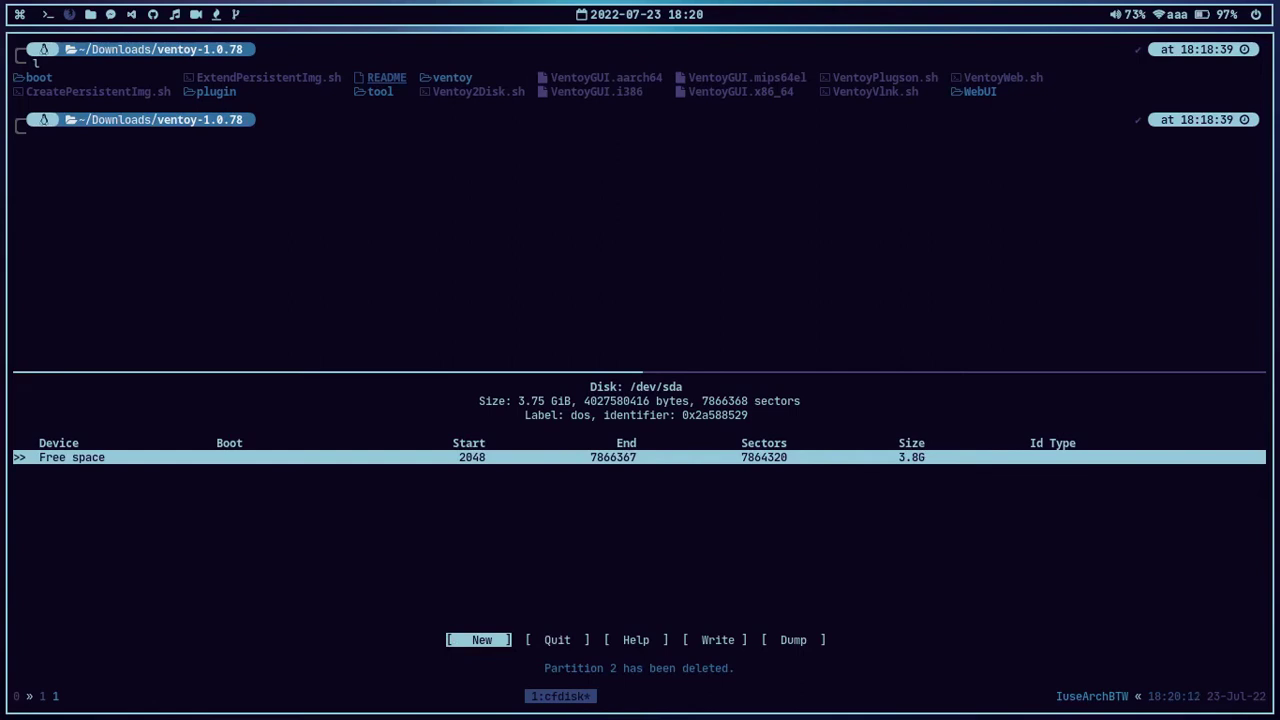
Step: Create one primary partition using the full 3.8G of free space and write the partition table, confirming with yes
key(Return)
key(Return)
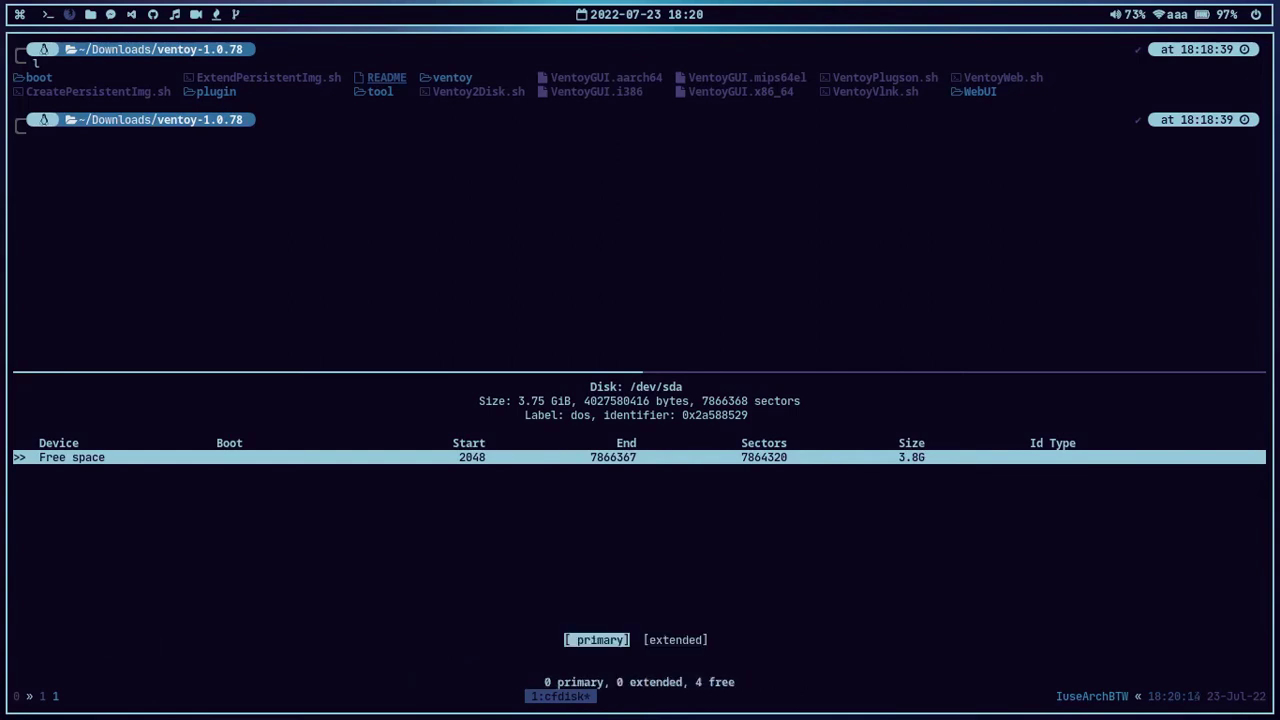
key(Return)
key(Right)
key(Right)
key(Right)
key(Return)
text(yes)
key(Return)
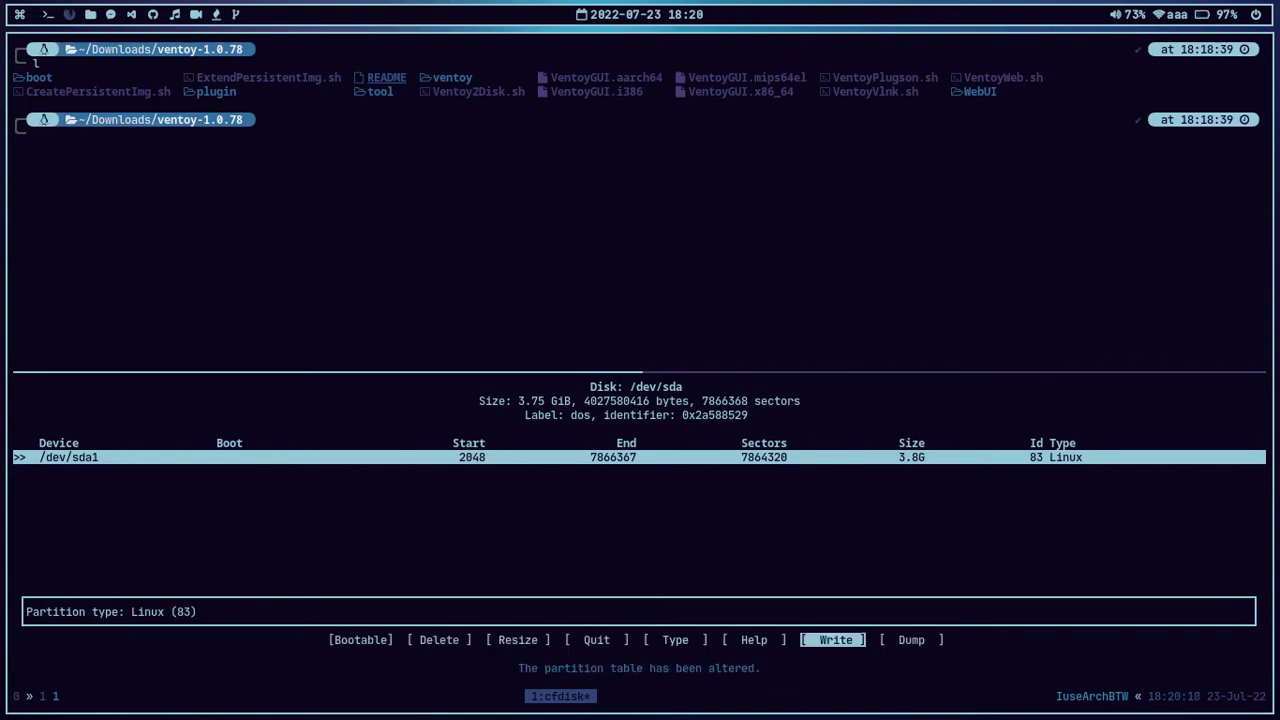
Step: Quit cfdisk, clear the screen and close the extra terminal pane
key(Left)
key(Left)
key(Left)
key(Return)
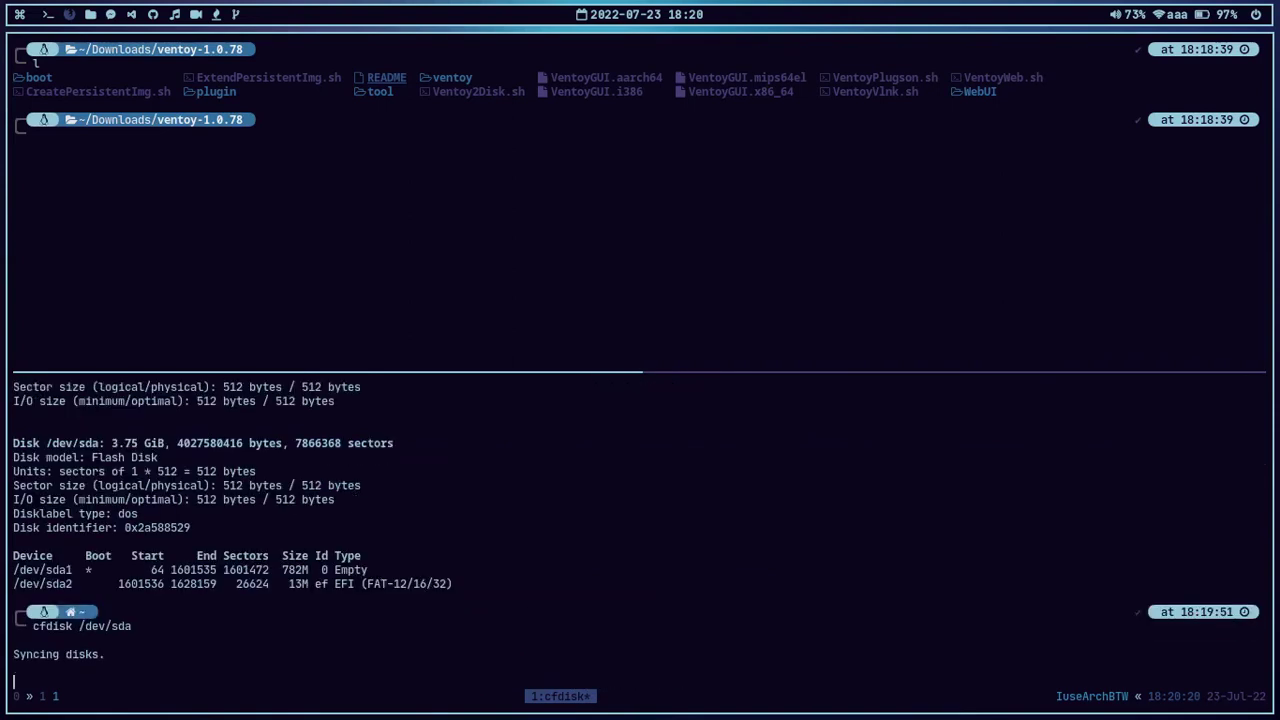
text(clear)
key(Return)
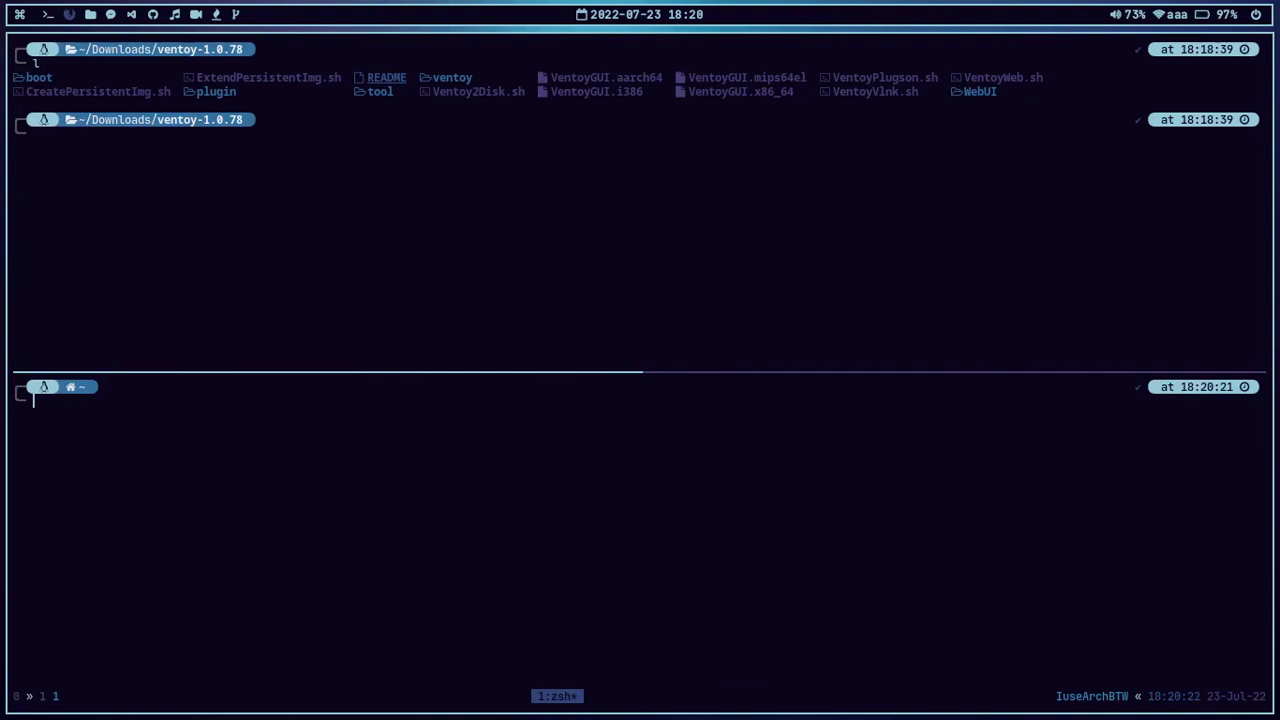
key(ctrl+d)
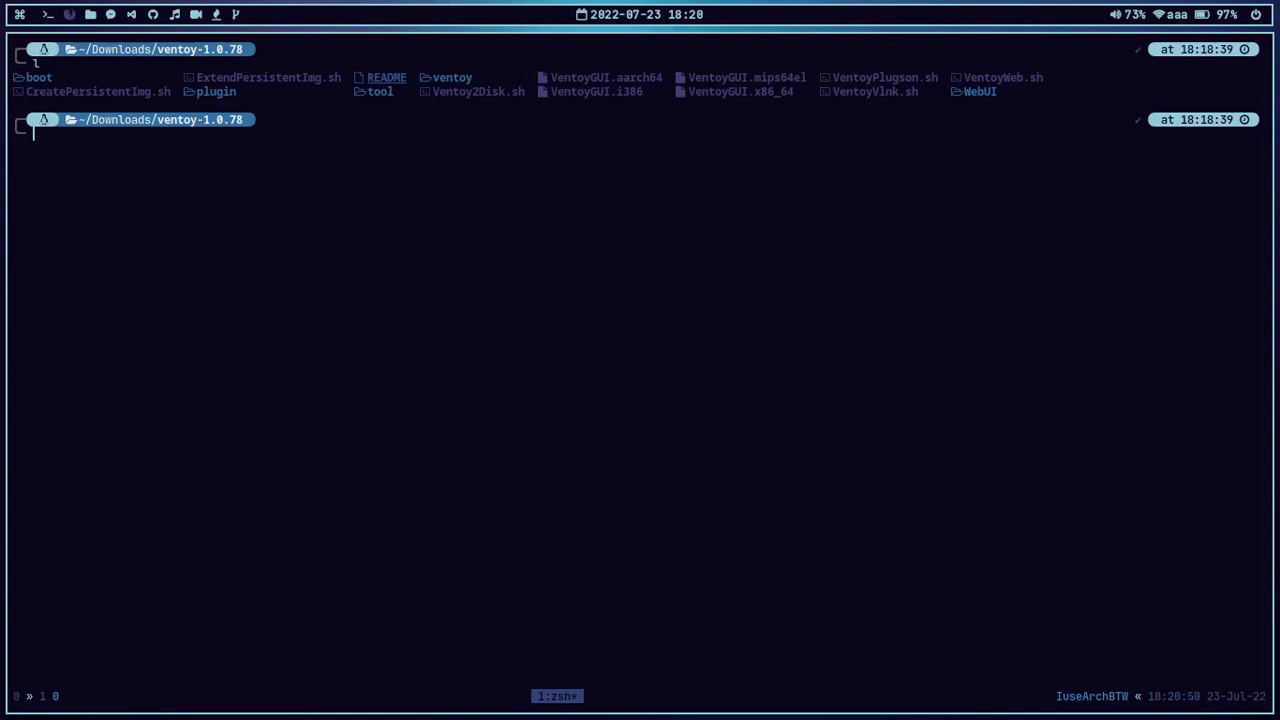
Step: Display the Ventoy2Disk.sh usage options with sudo ./Ventoy2Disk.sh --help, entering the sudo password
text(sudo ./Ventoy2)
key(Tab)
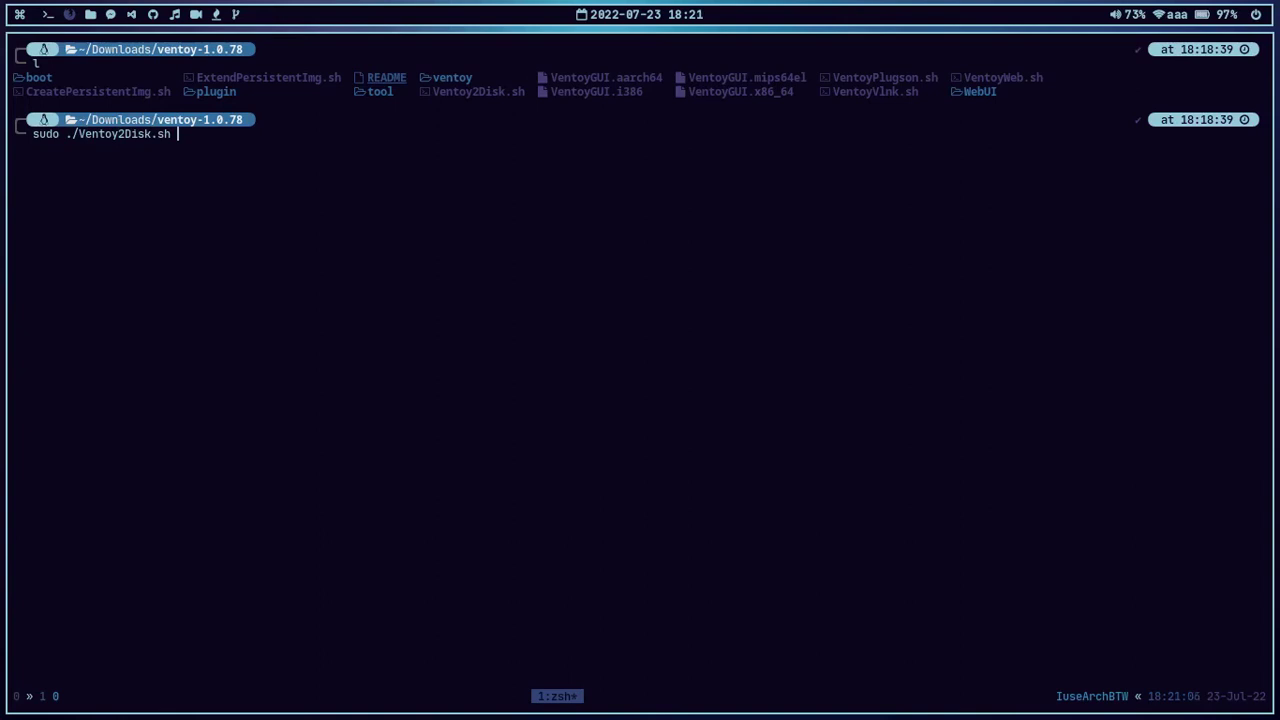
text(--help)
key(Return)
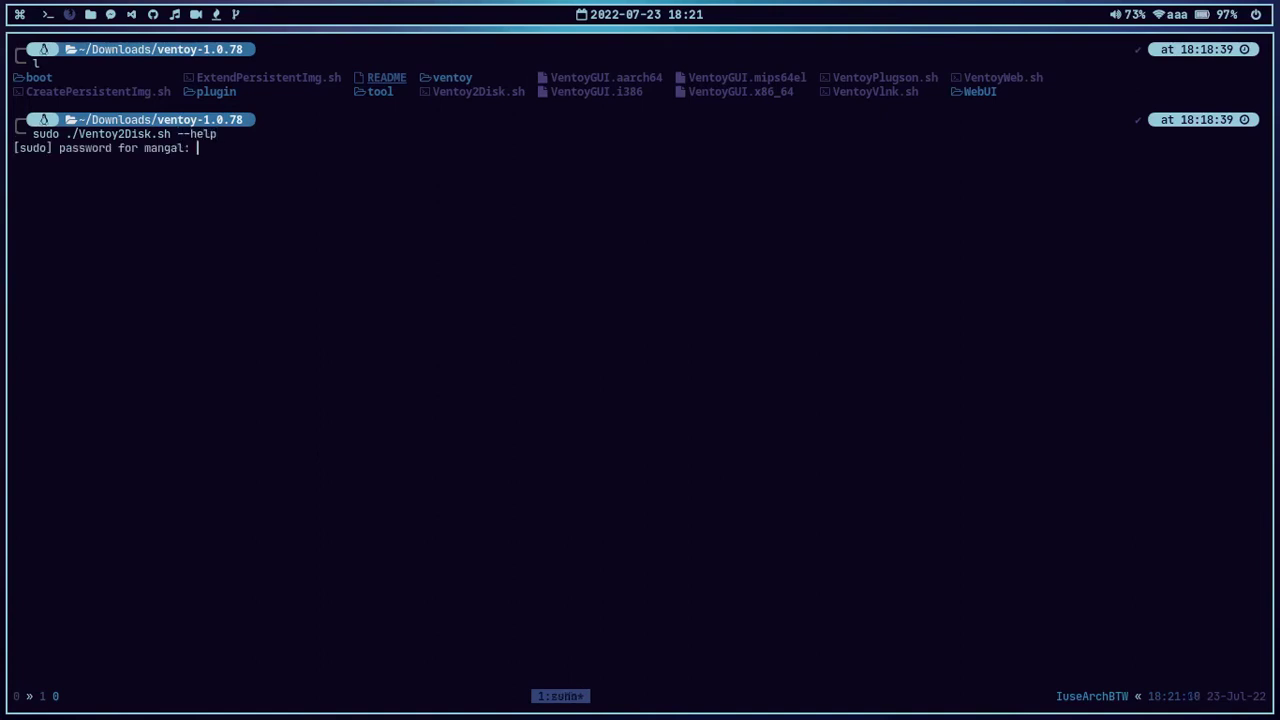
key(Return)
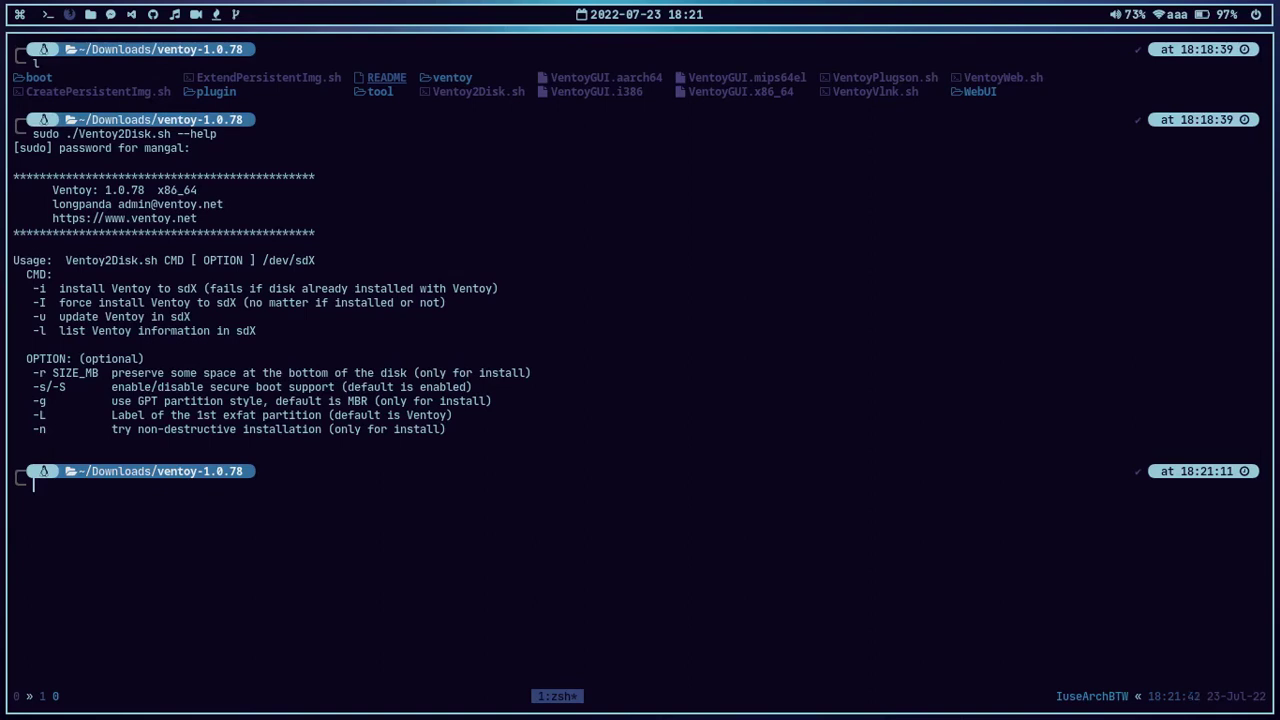
Step: Install Ventoy on the USB drive with sudo ./Ventoy2Disk.sh -i /dev/sda, answering y to both confirmations
text(sudo ./Ventoy2)
key(Tab)
text(-i)
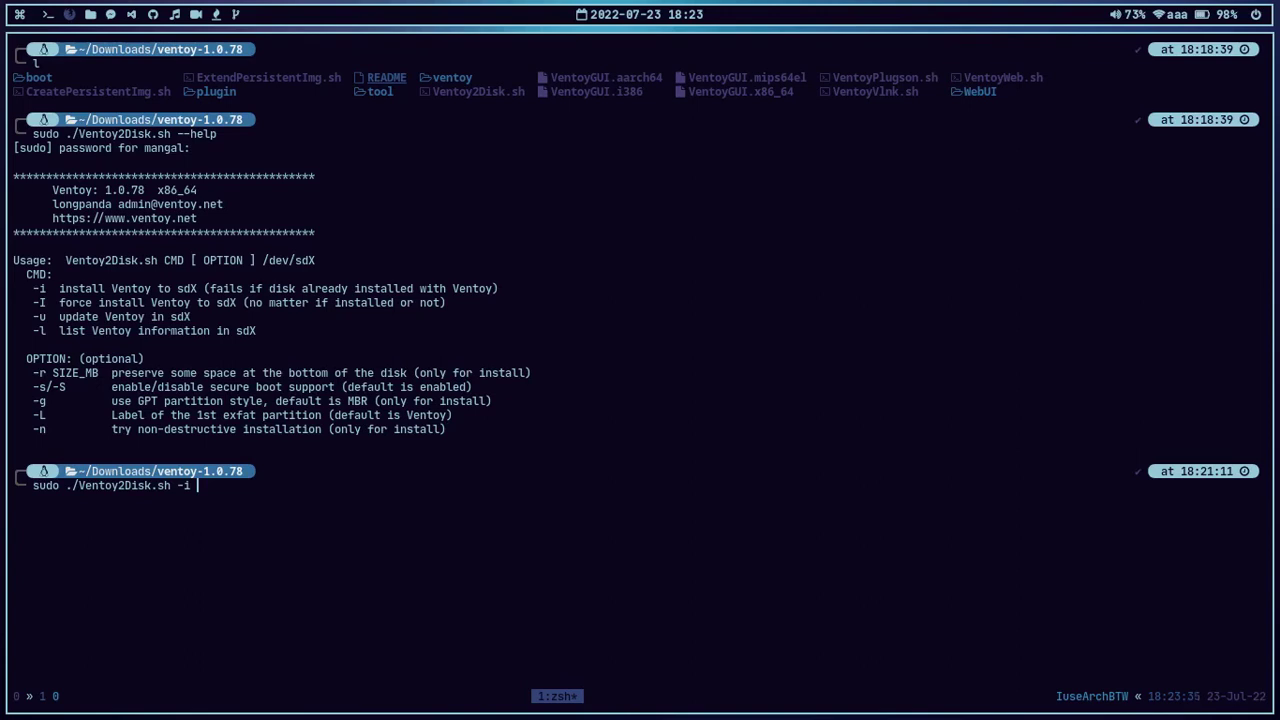
text(/dev/sda)
key(Return)
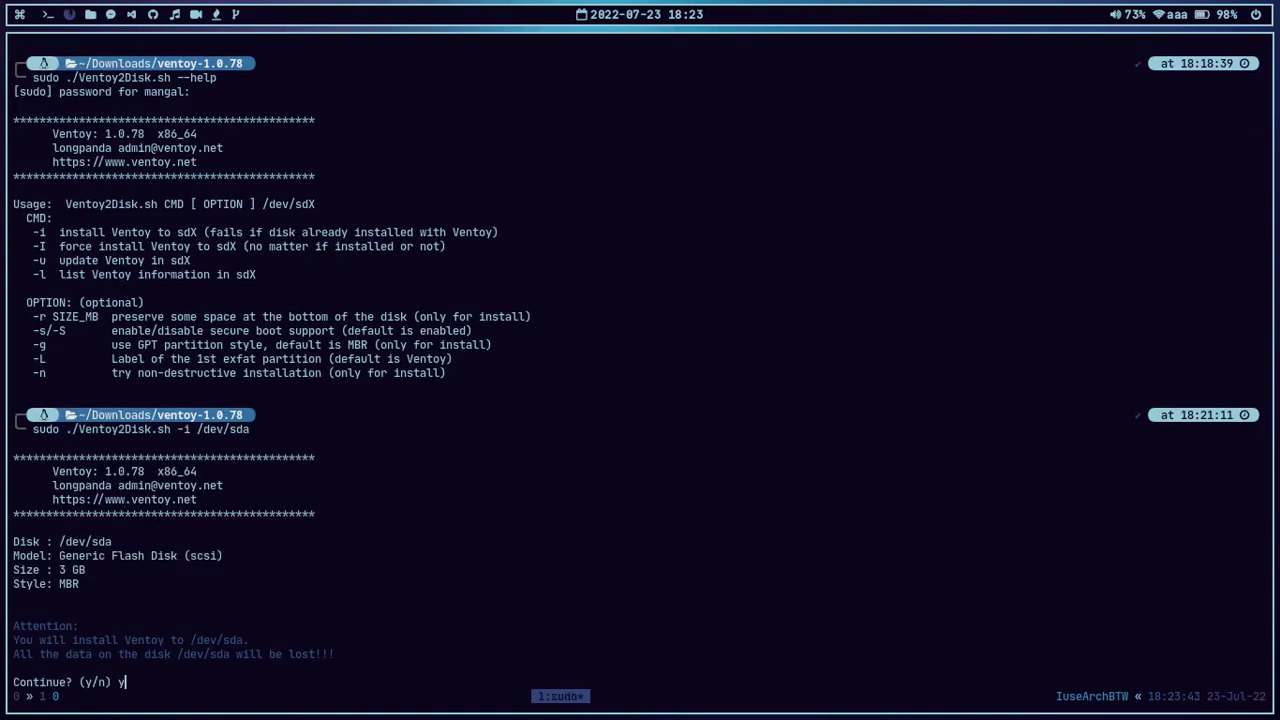
text(y)
key(Return)
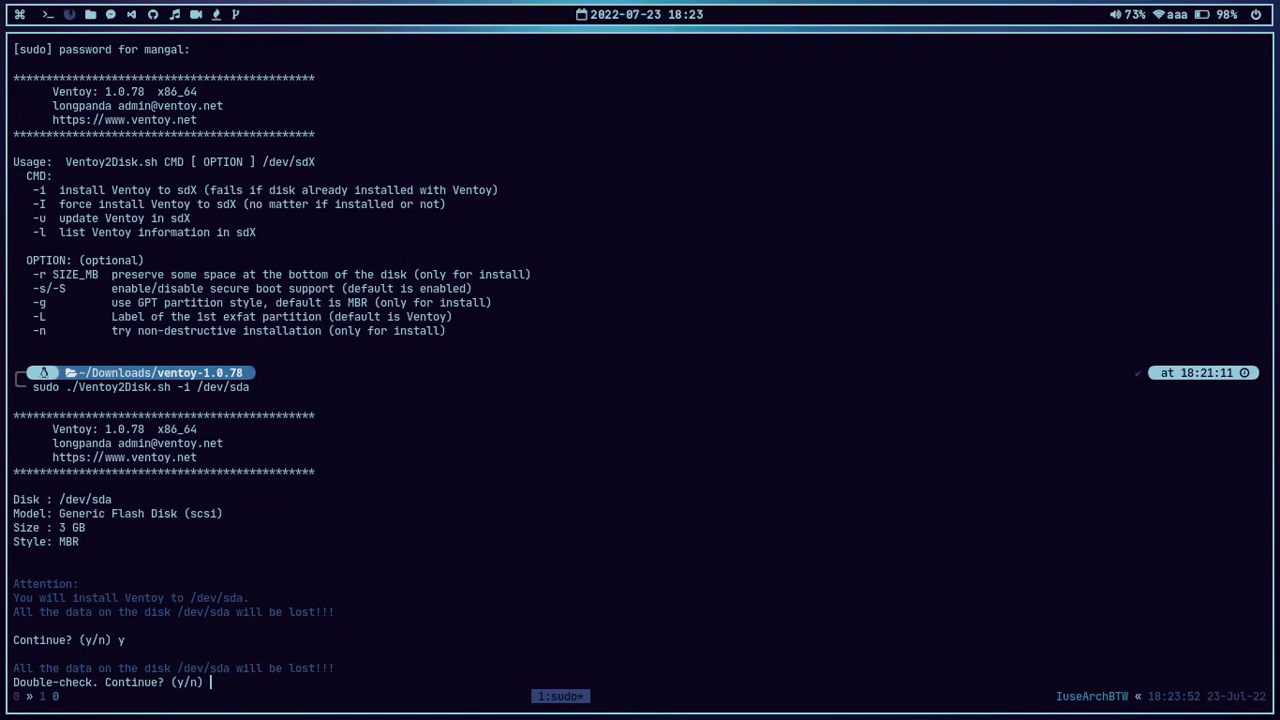
text(y)
key(Return)
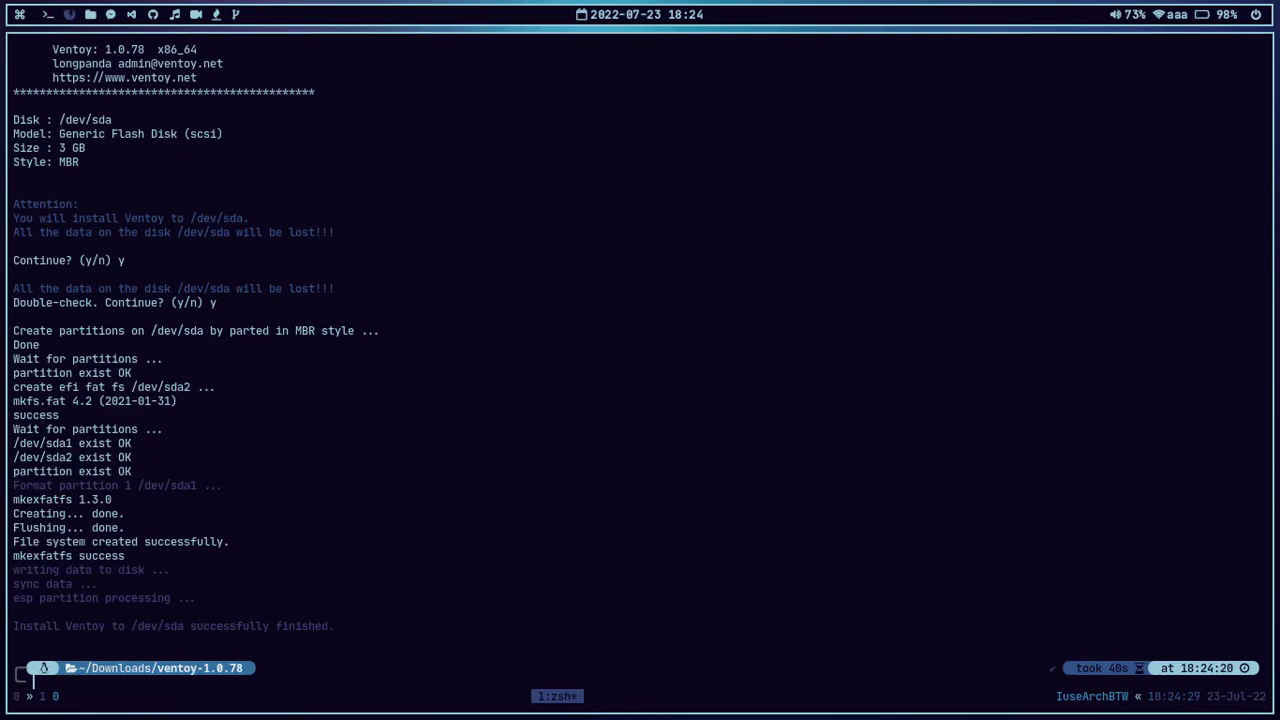
Step: Leave the terminal, launch the PCManFM file manager and open the Ventoy drive
key(ctrl+d)
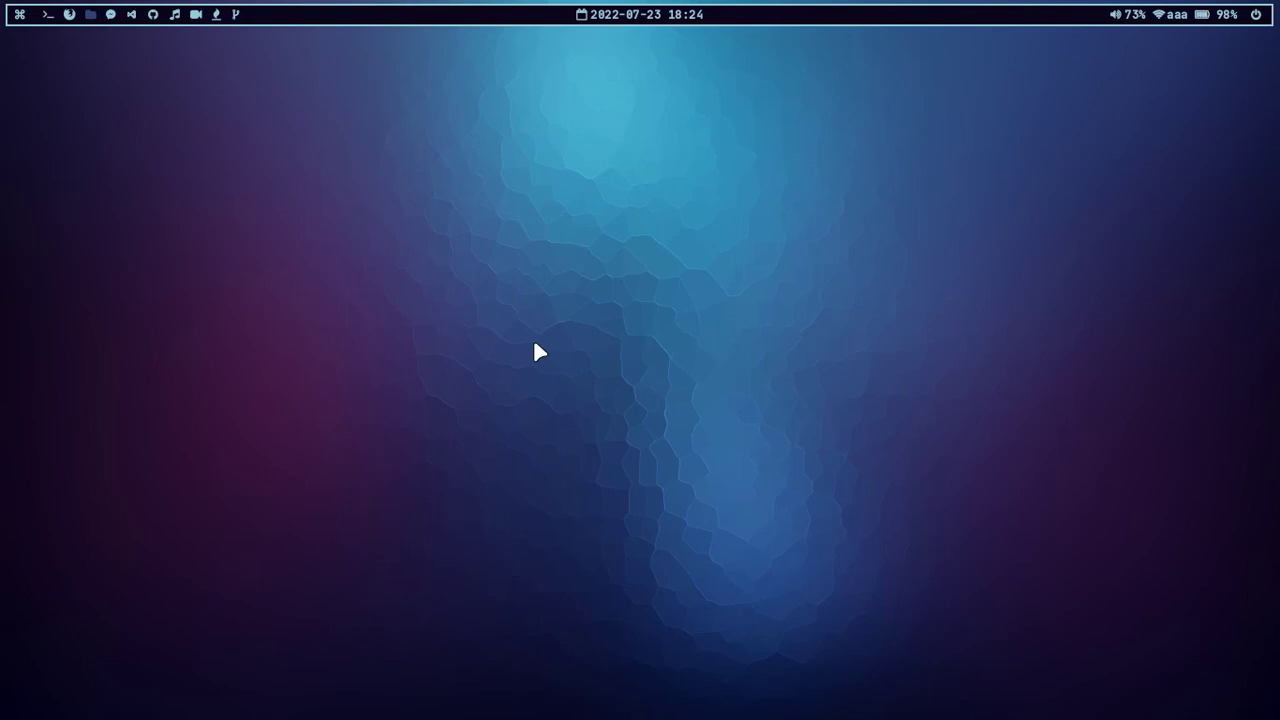
key(super+d)
text(pcman)
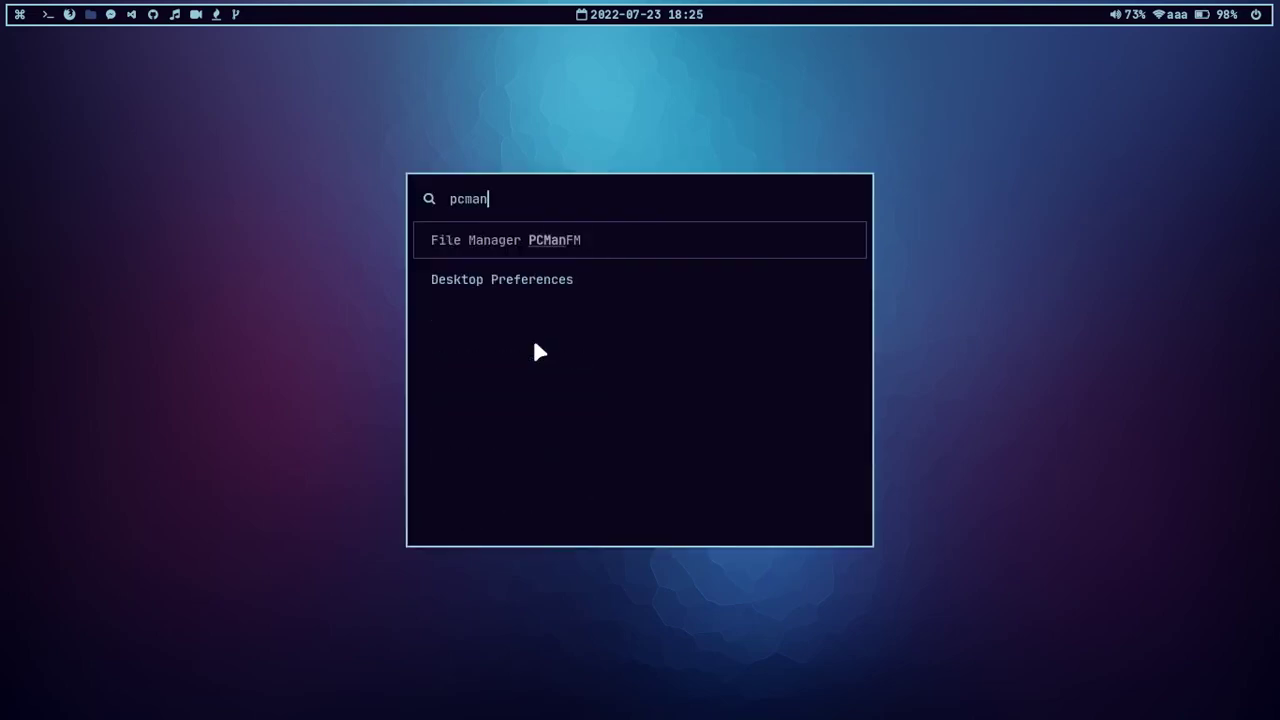
key(Return)
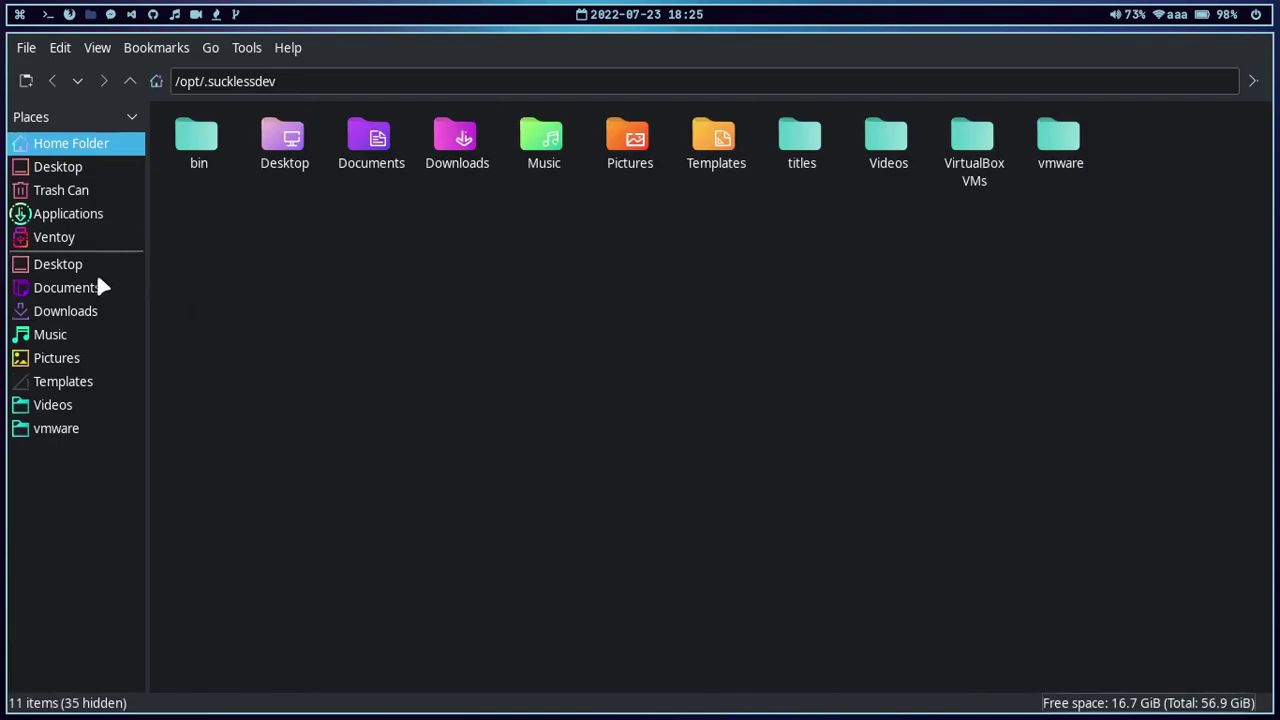
click(62, 240)
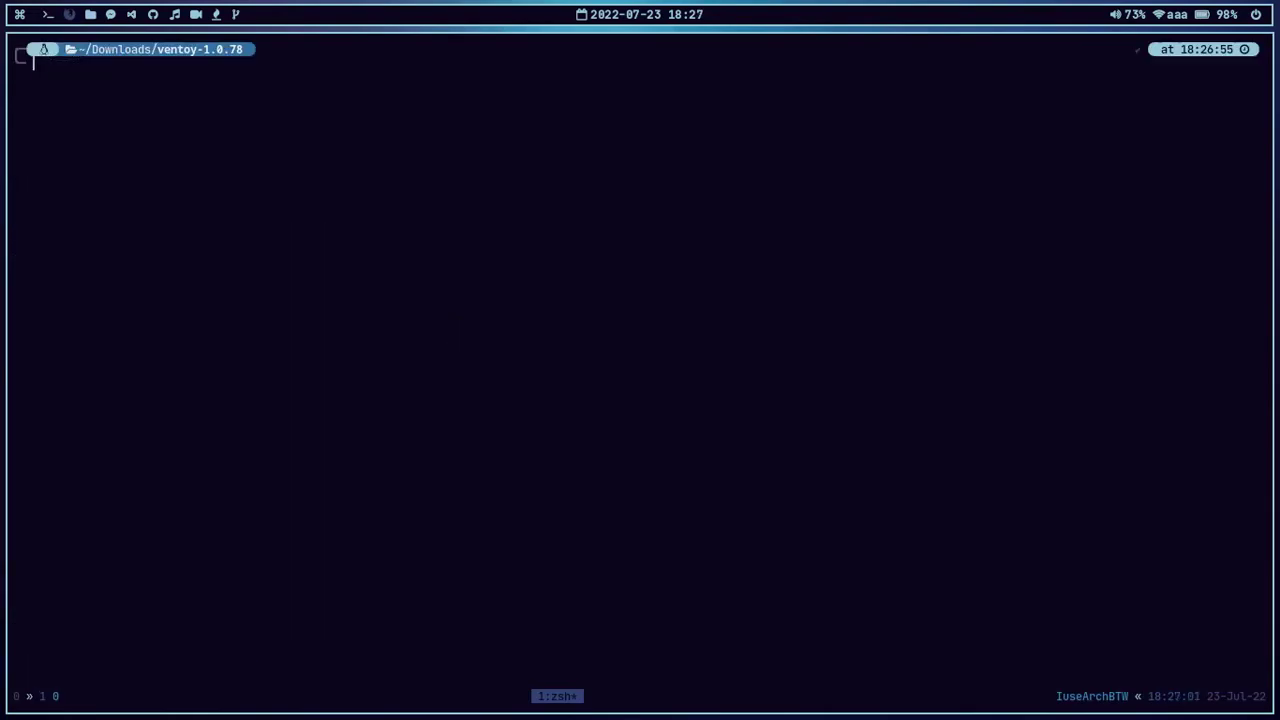
Step: Back in the ventoy-1.0.78 terminal, display the Ventoy2Disk.sh options again with --help
text(sudo ./Ventoy)
key(Tab)
text(--help)
key(Return)
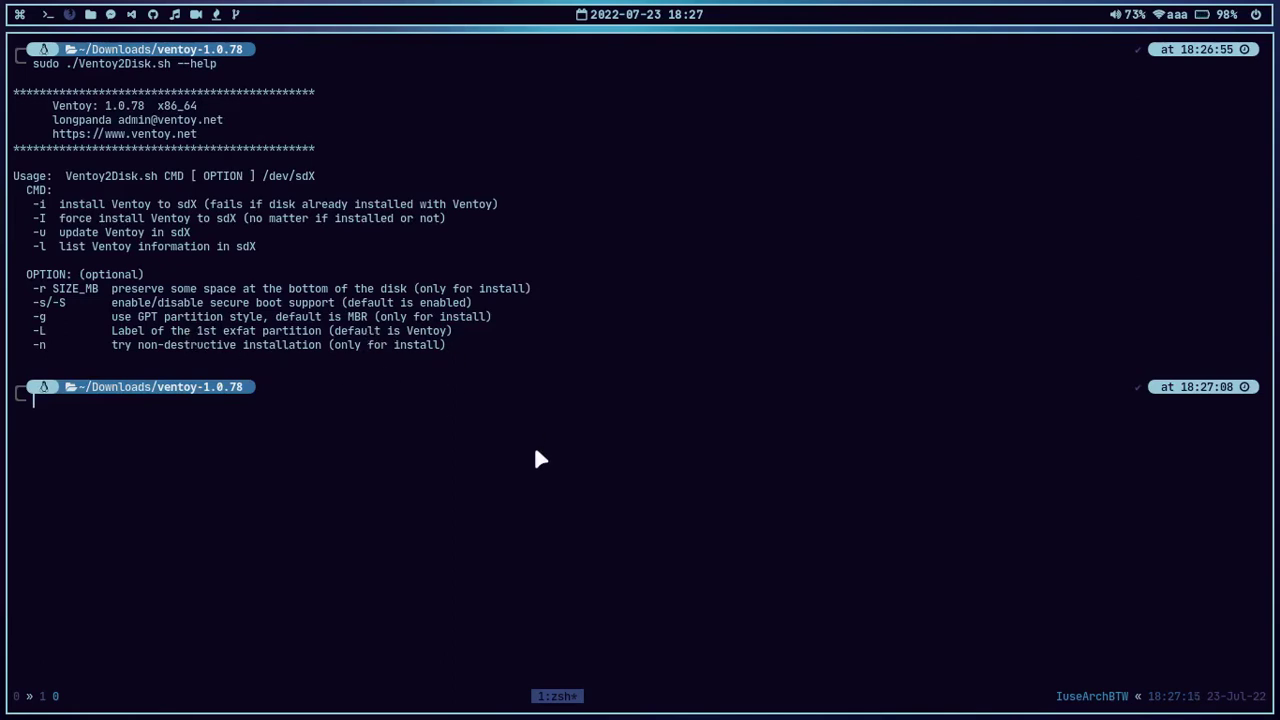
Step: Try to install Ventoy with a custom label using sudo ./Ventoy2Disk.sh -i -L DISTRO_TEST /dev/sda
text(sudo ./Ventoy2)
key(Tab)
text(-i )
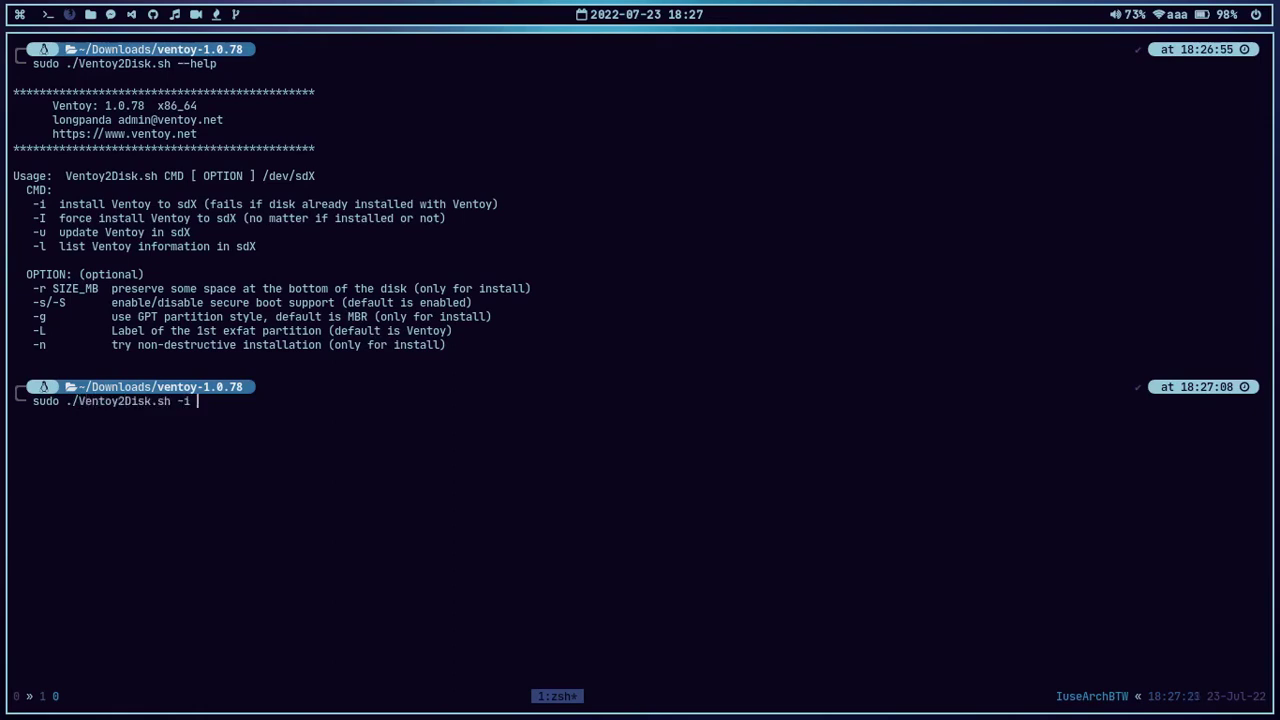
text(-L DISTRO_TEST /dev/sda)
key(Return)
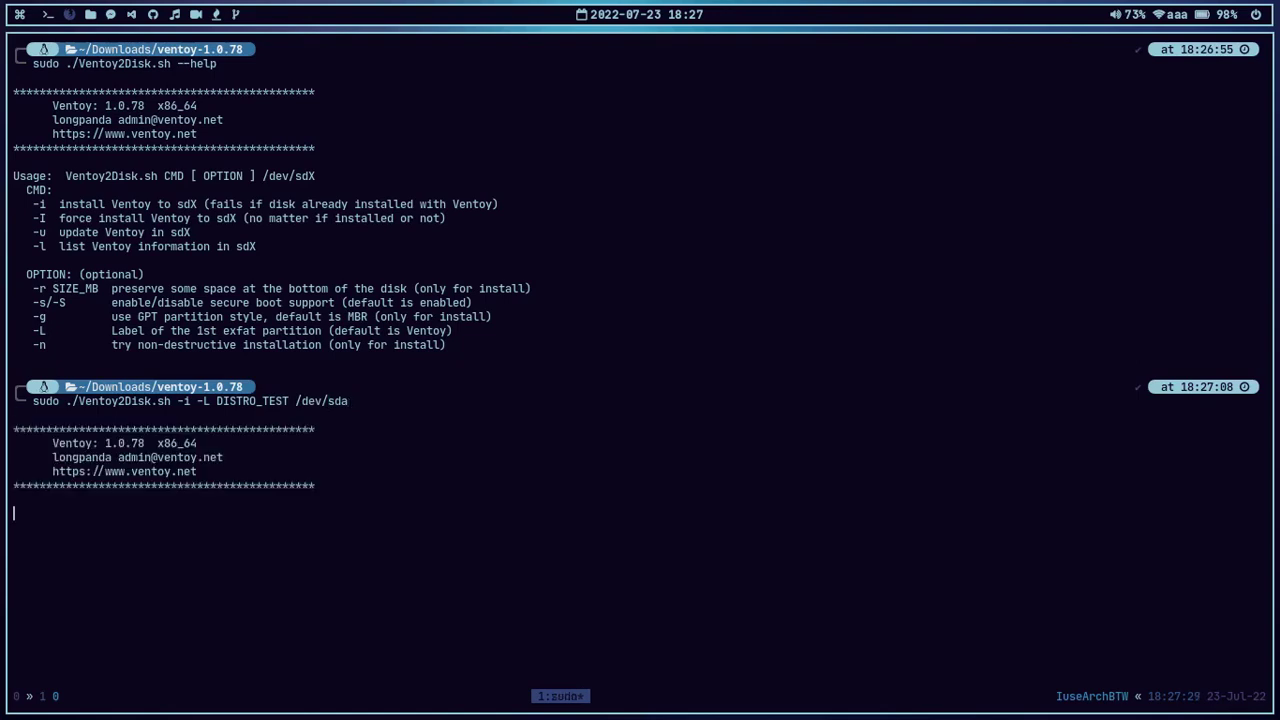
Step: Force a Ventoy reinstall with sudo ./Ventoy2Disk.sh -I -L DISTRO_TEST /dev/sda, answering y to both confirmations
key(Up)
key(Left)
key(Left)
key(Left)
key(Left)
key(Left)
key(Left)
key(Left)
key(Left)
key(Left)
key(Left)
key(Left)
key(Left)
key(Left)
key(Left)
key(Left)
key(Left)
key(Left)
key(Left)
key(Left)
key(Left)
key(BackSpace)
text(I)
key(Return)
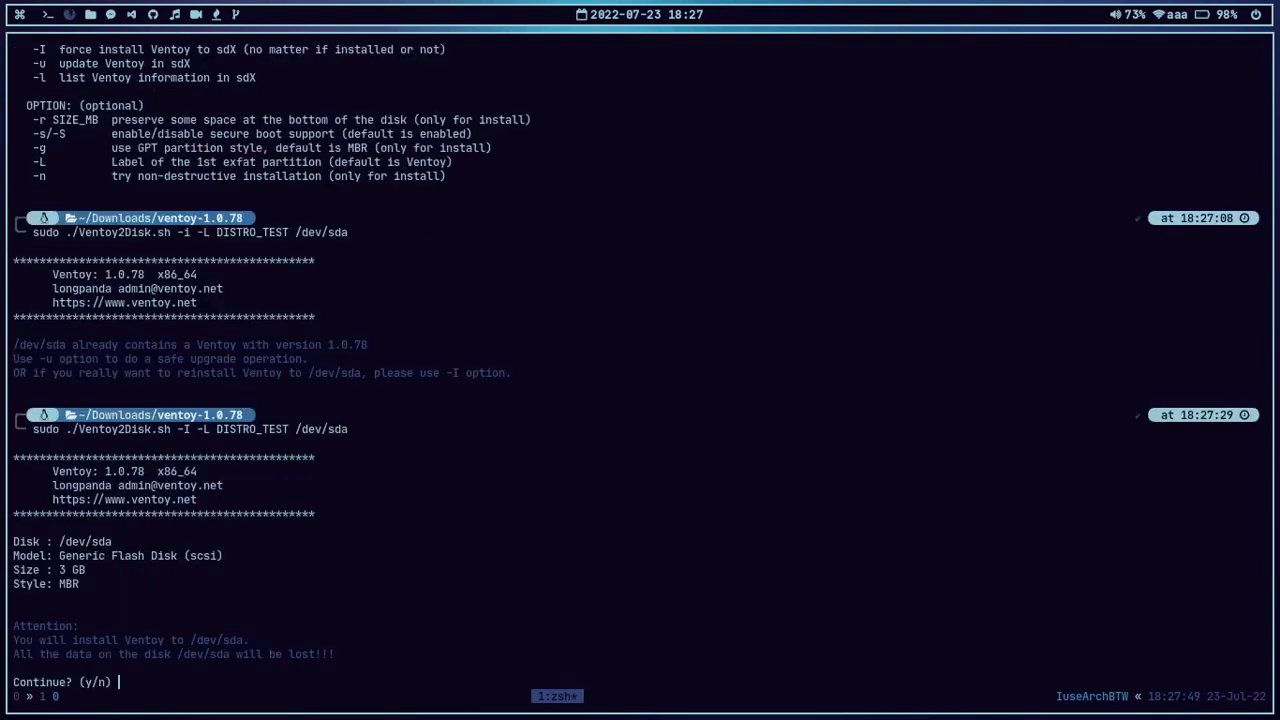
text(y)
key(Return)
text(y)
key(Return)
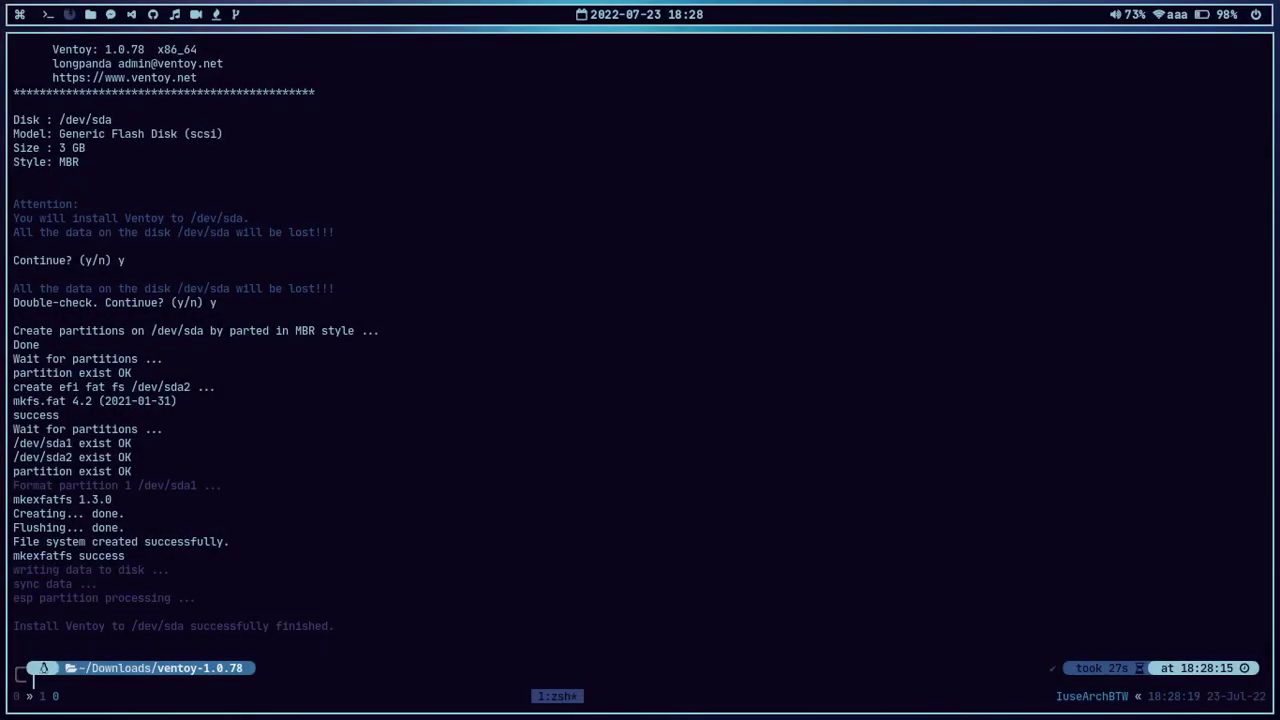
Step: Clear the terminal, switch to an empty workspace and launch PCManFM to check the relabelled drive
text(clear)
key(Return)
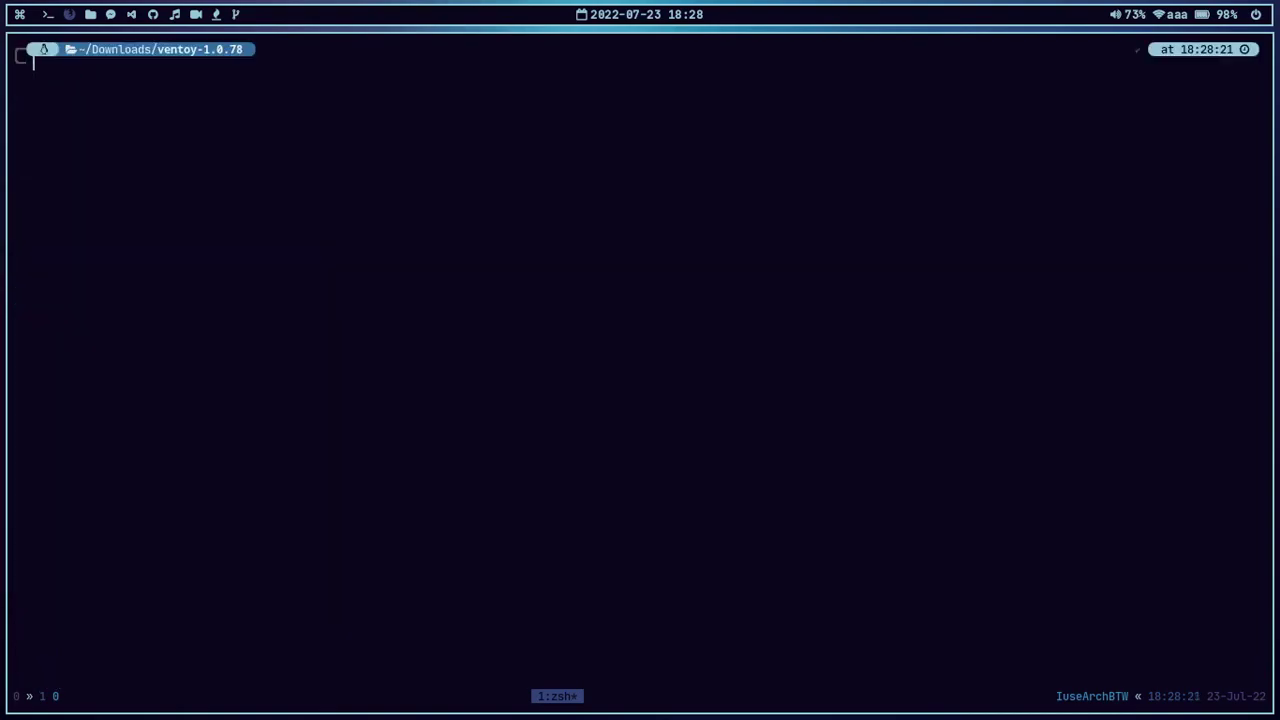
key(super+2)
key(super+d)
text(pcma)
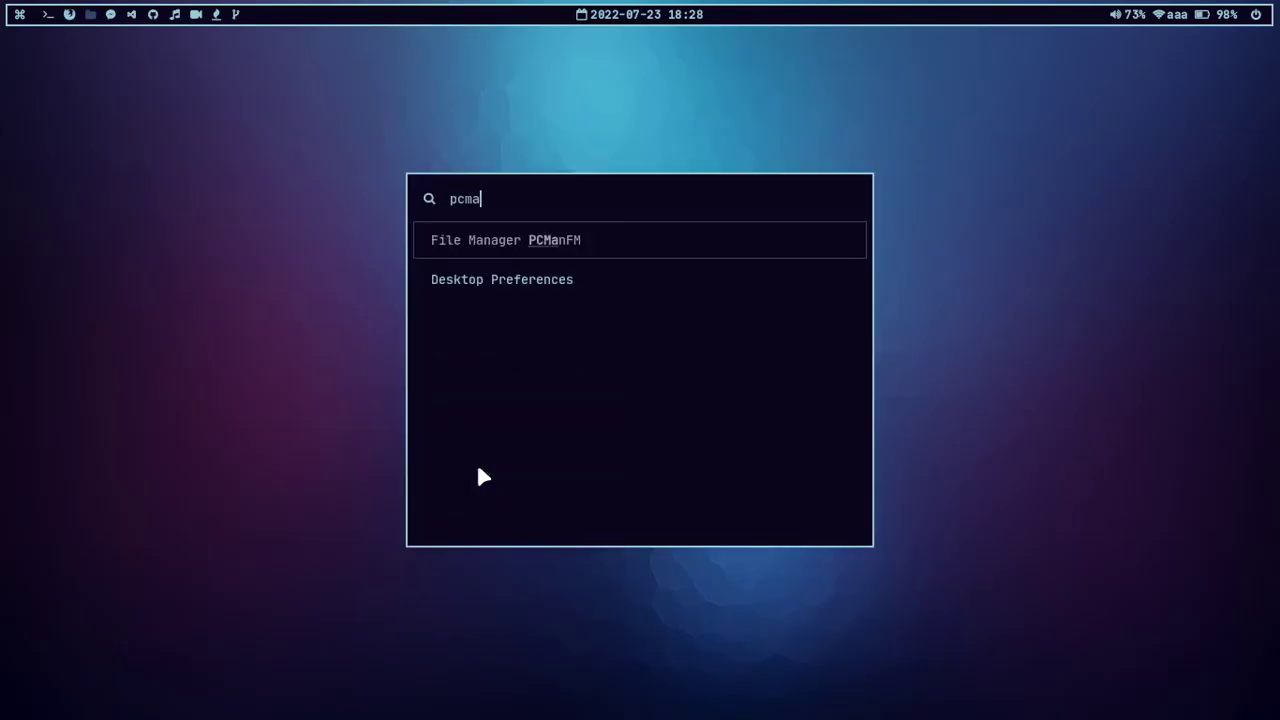
key(Return)
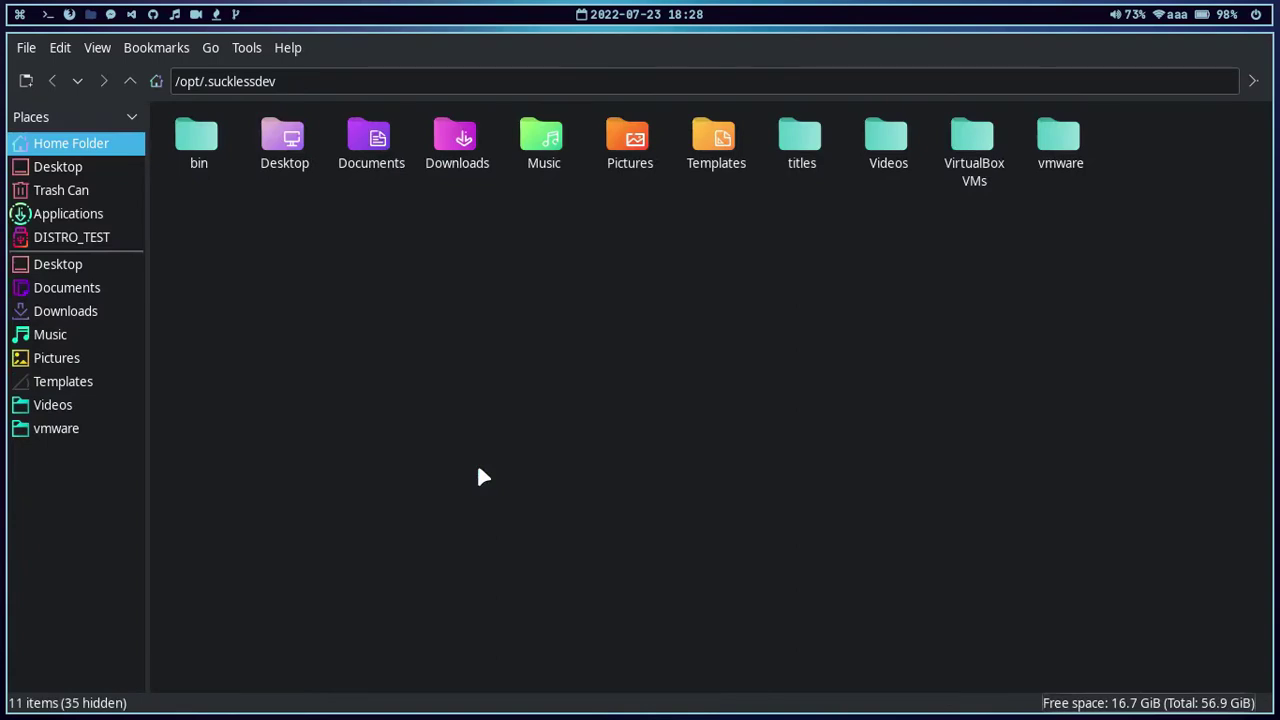
Step: Open the DISTRO_TEST drive in the file manager to check its contents
click(72, 244)
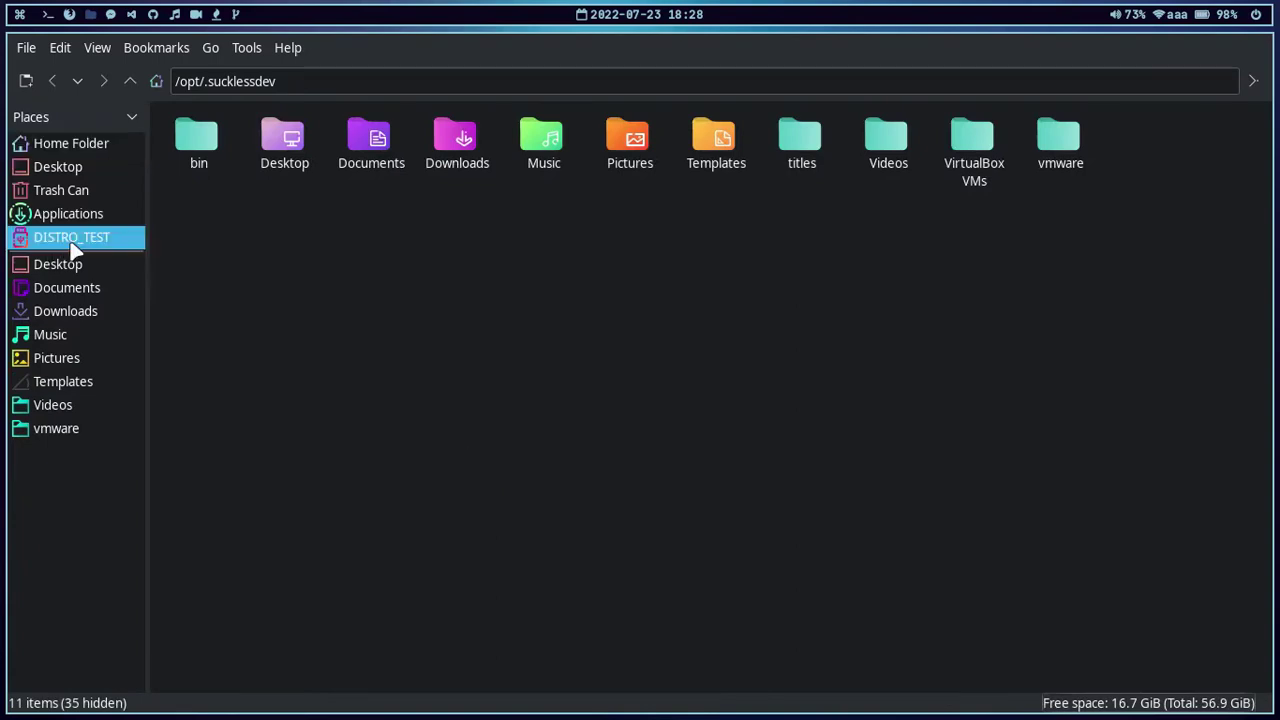
drag(268, 162, 574, 359)
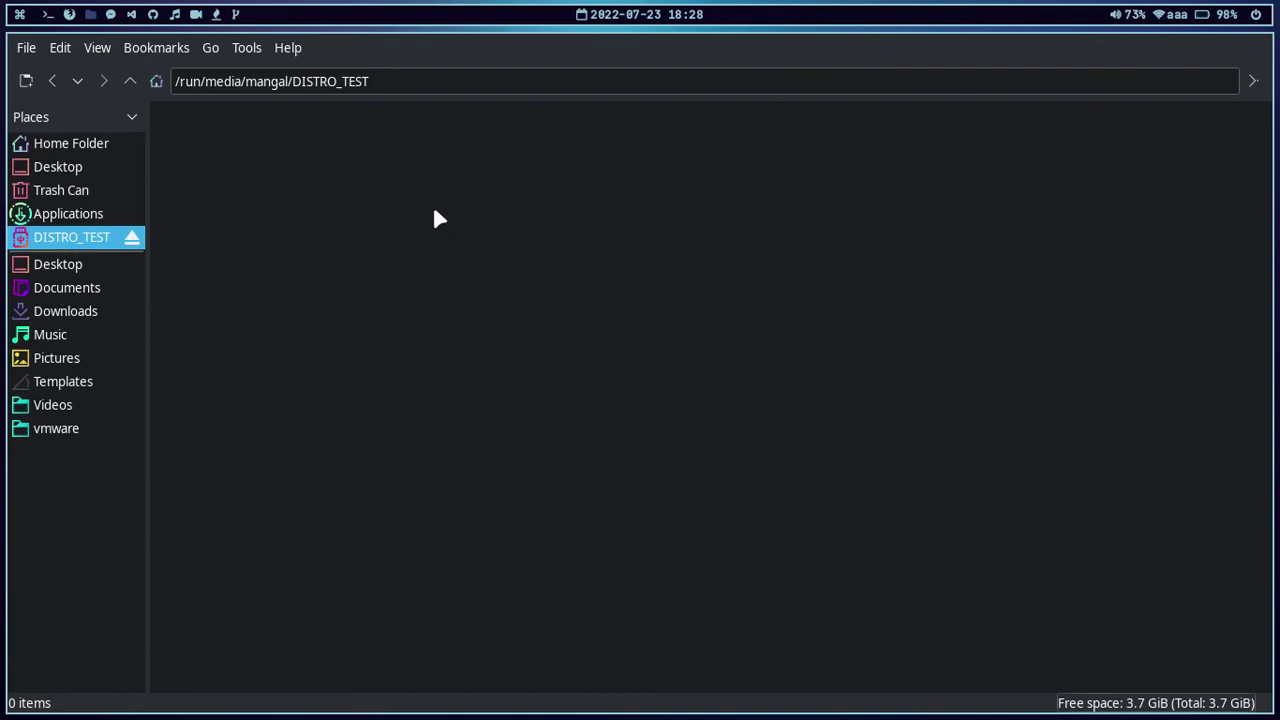
Step: Back in the terminal, go up from ventoy-1.0.78 to the Downloads folder and list its files to locate the Arch Linux ISO
key(super+Left)
key(super+Left)
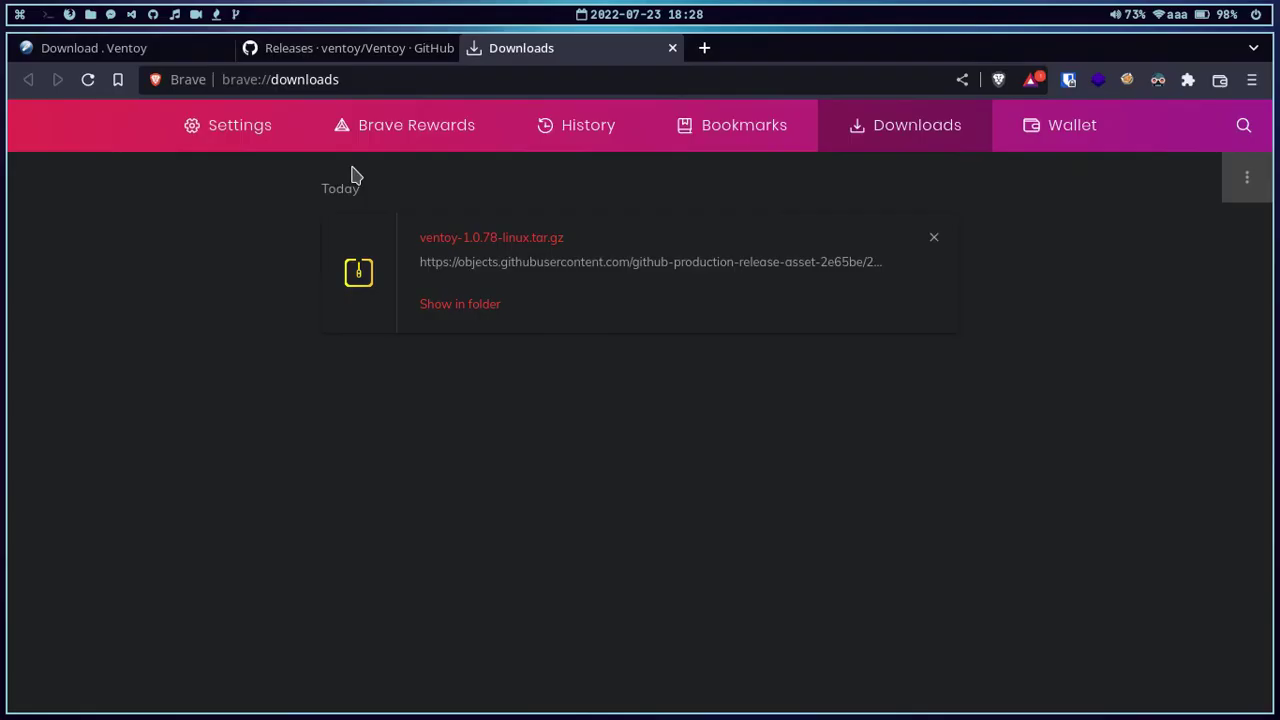
key(super+Left)
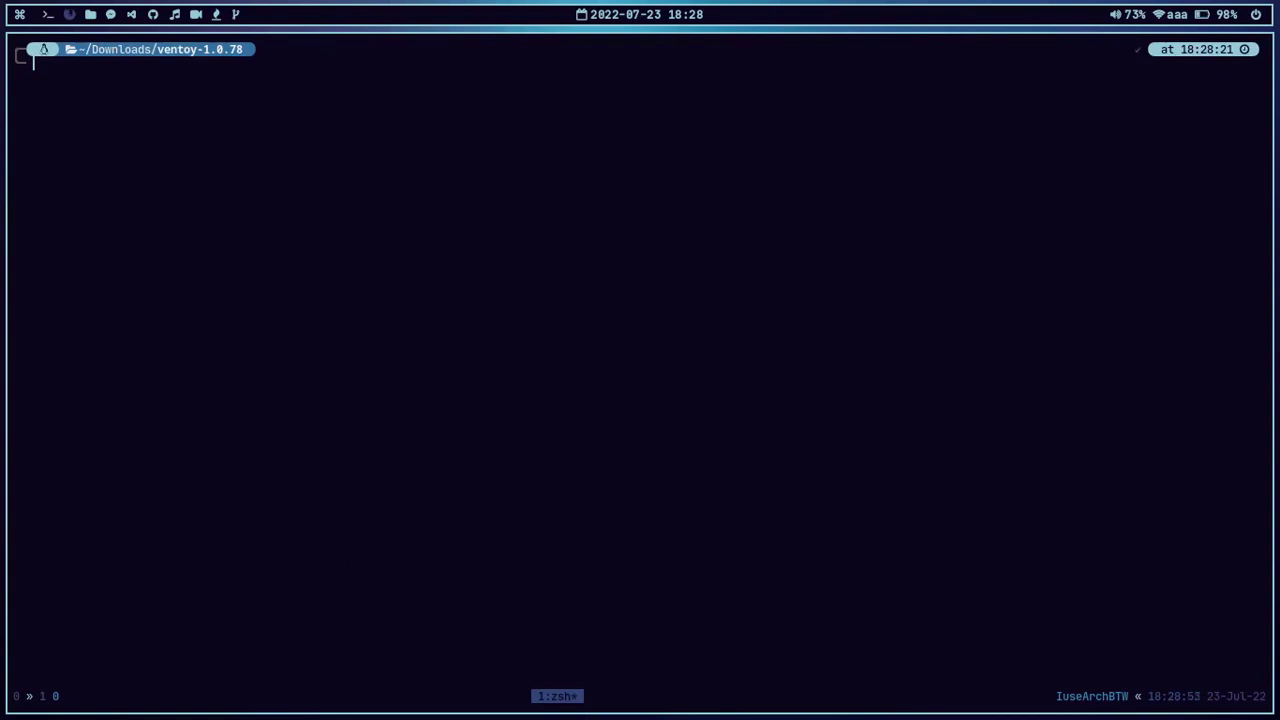
text(ls)
key(BackSpace)
key(BackSpace)
text(cd ..)
key(Return)
text(ls)
key(Return)
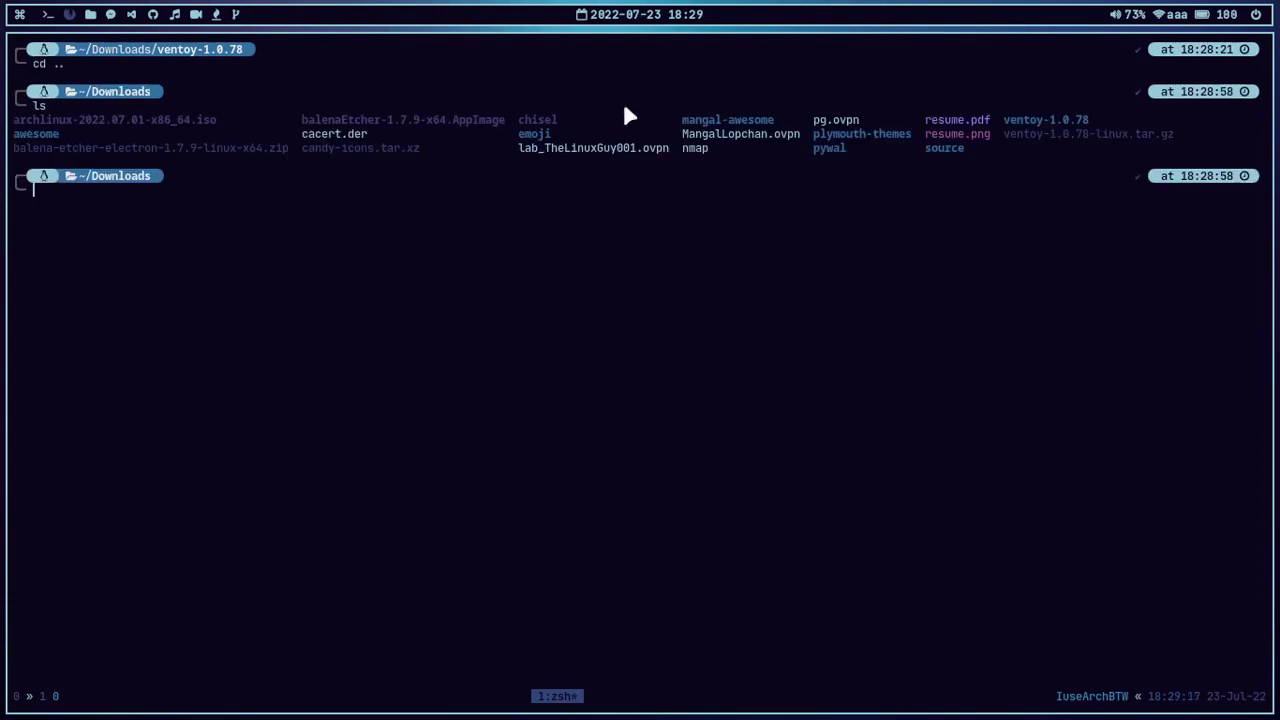
double_click(128, 119)
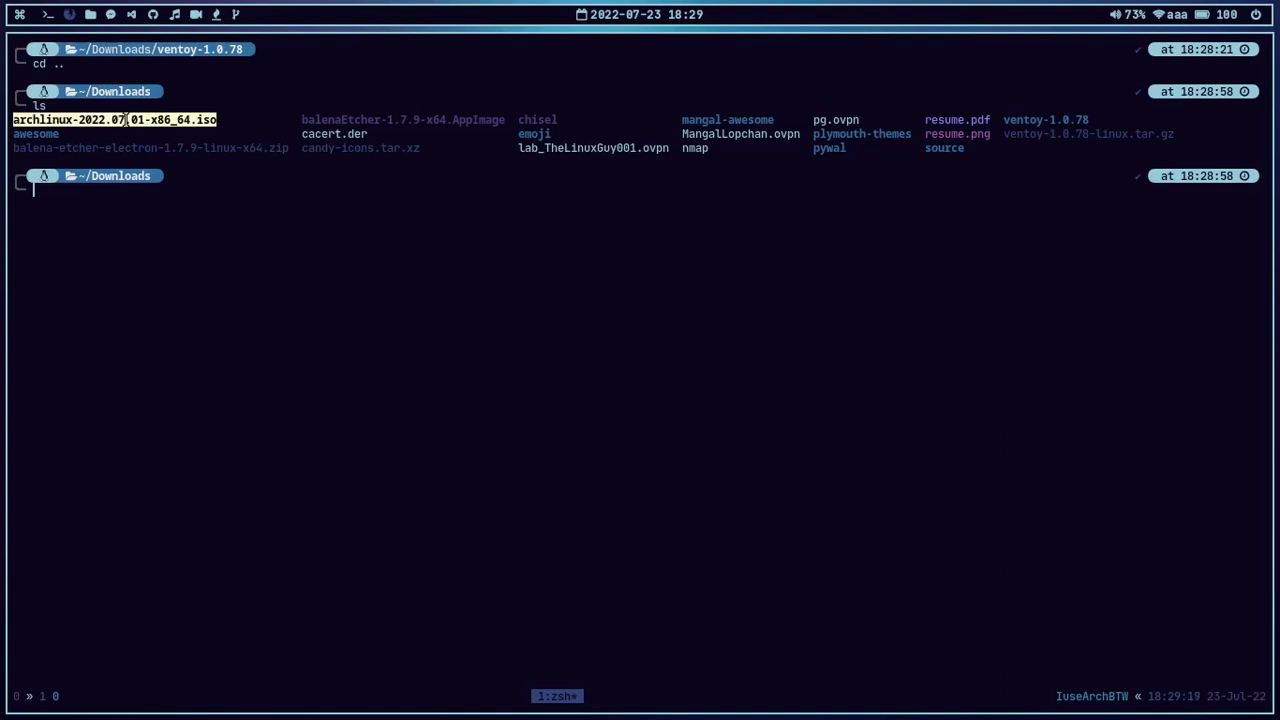
click(325, 318)
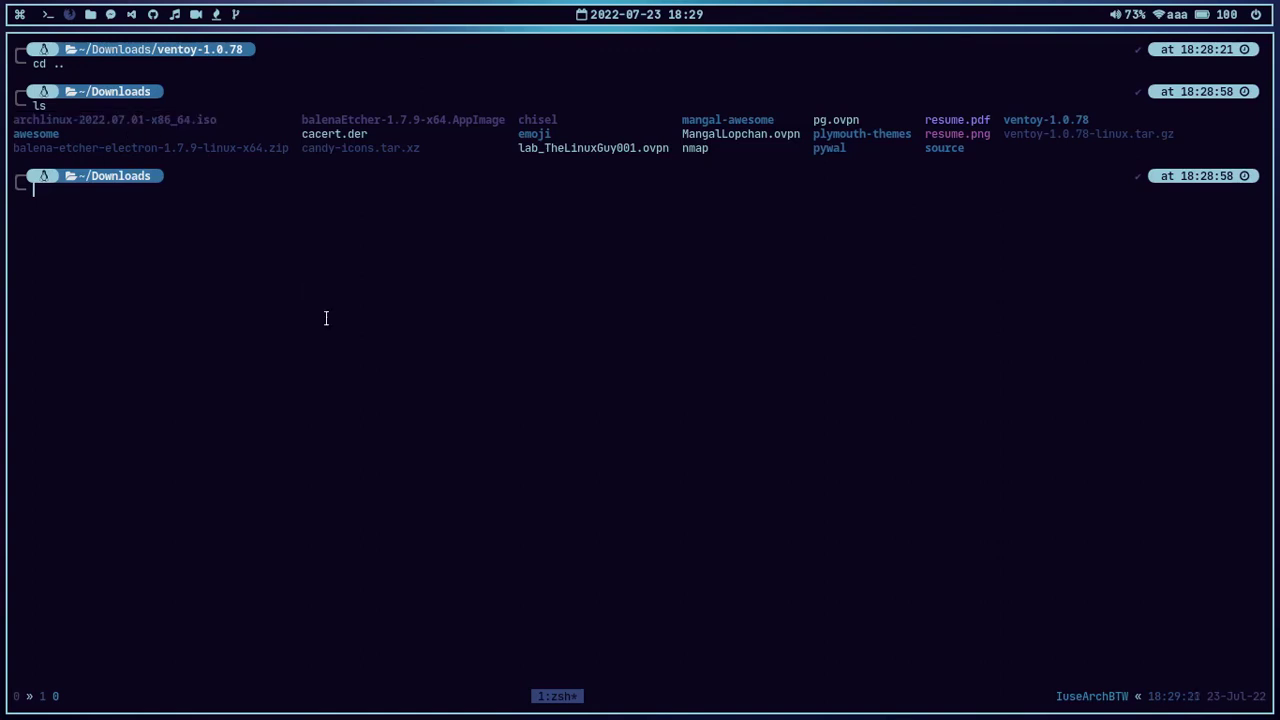
Step: Search the whole filesystem for ISO files with find / -type f -name "*.iso" 2>/dev/null
text(find / -type f -amin)
key(BackSpace)
key(BackSpace)
key(BackSpace)
text(ame "*.iso" 2>/dev/null)
key(Return)
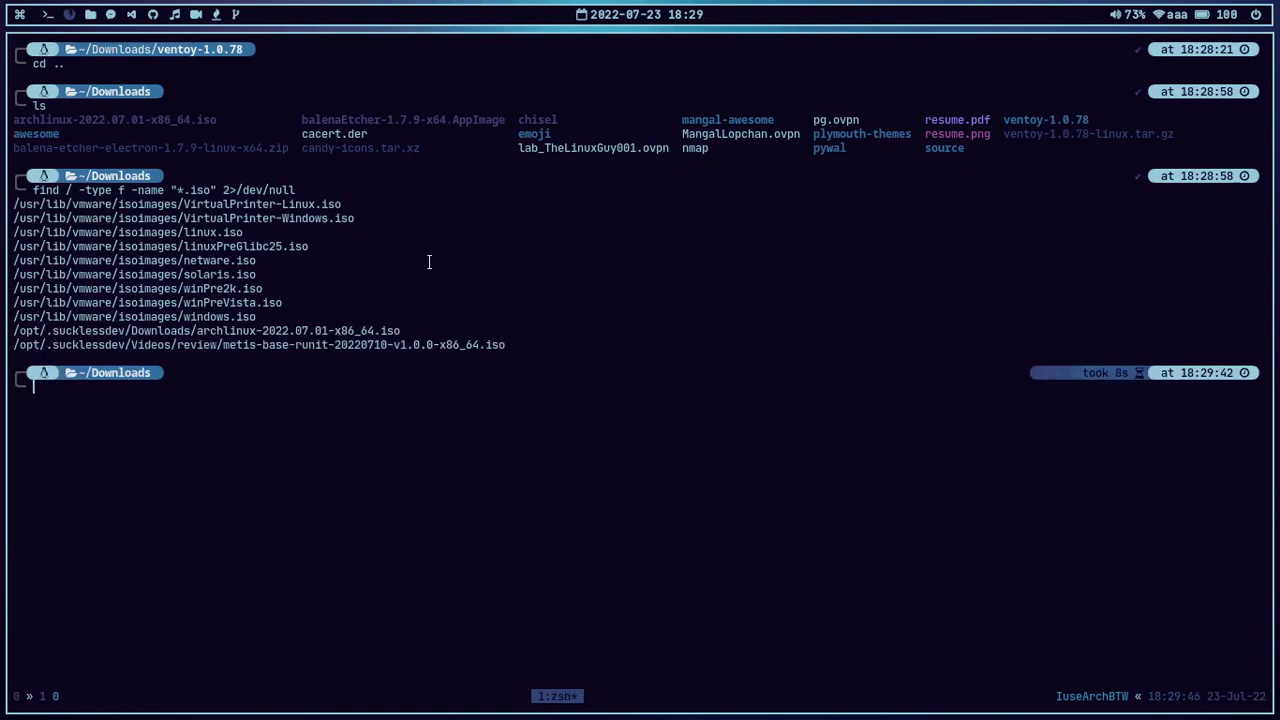
drag(517, 346, 14, 331)
click(367, 408)
Step: Copy archlinux-2022.07.01-x86_64.iso from Downloads to the DISTRO_TEST drive's mount folder under /run/media using cp -rv
text(cp -rv)
double_click(268, 331)
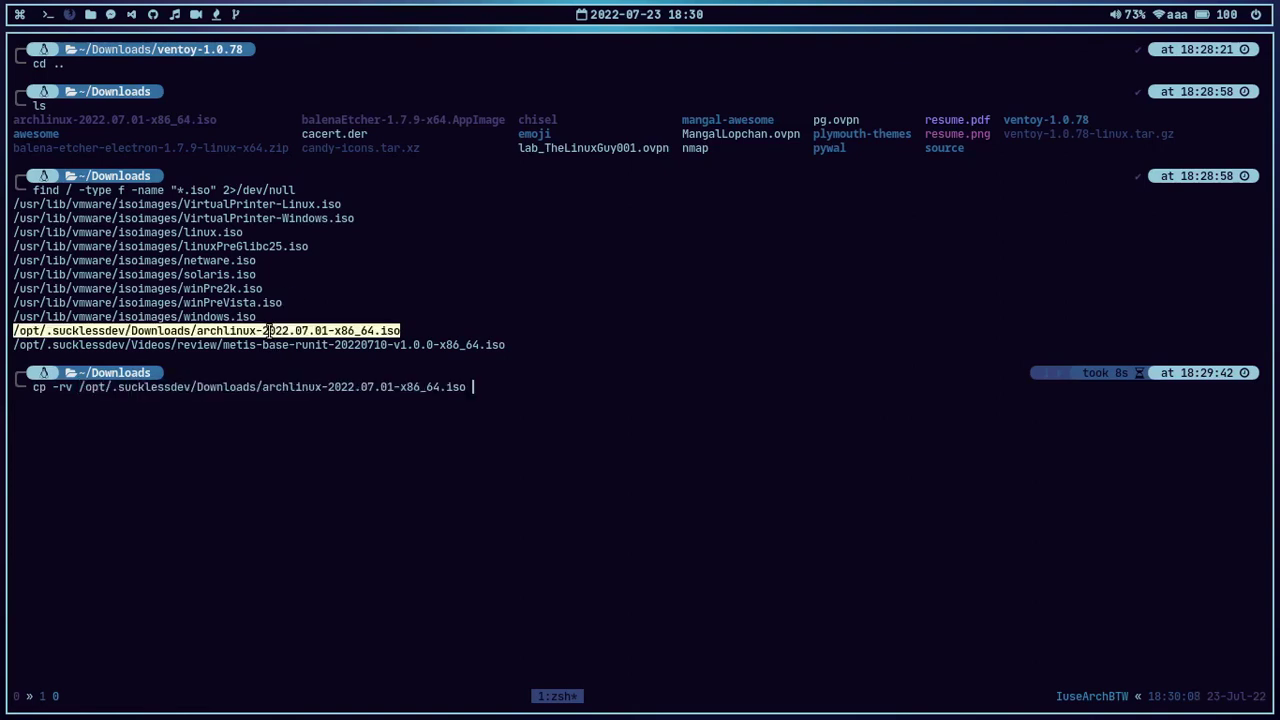
text(/run/)
key(Tab)
text(brlt)
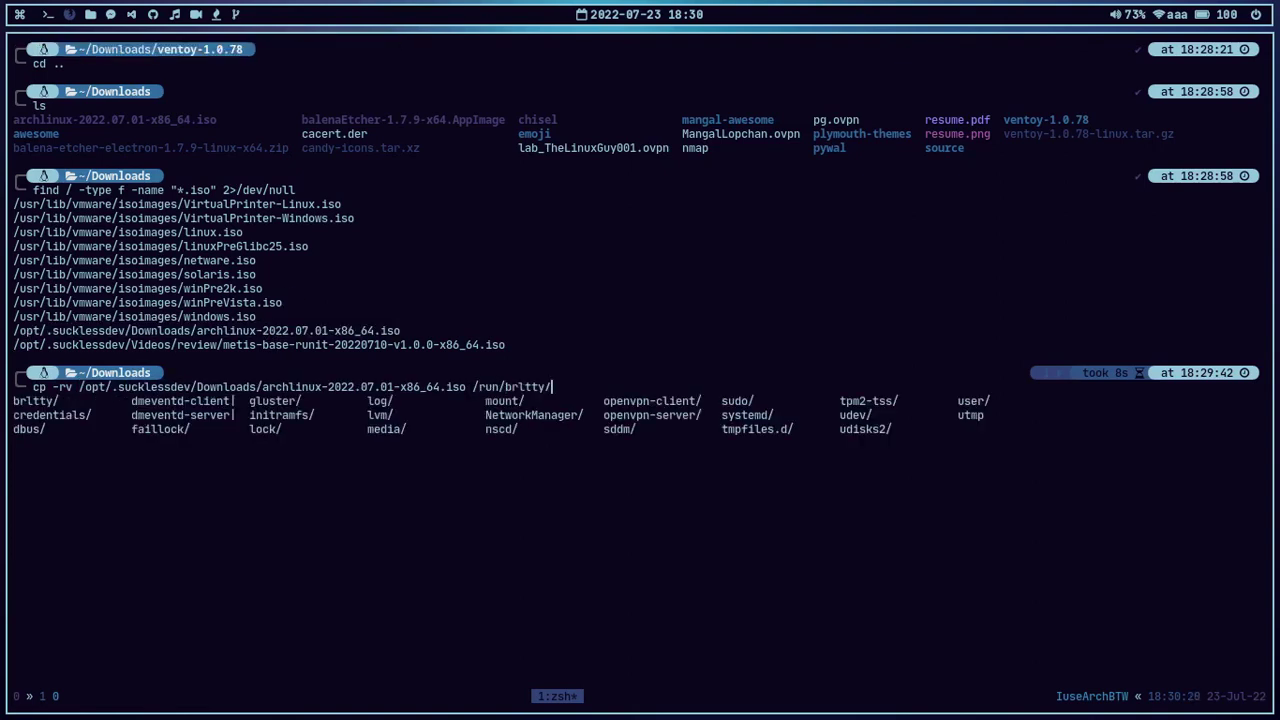
key(BackSpace)
key(BackSpace)
key(BackSpace)
key(BackSpace)
text(mei)
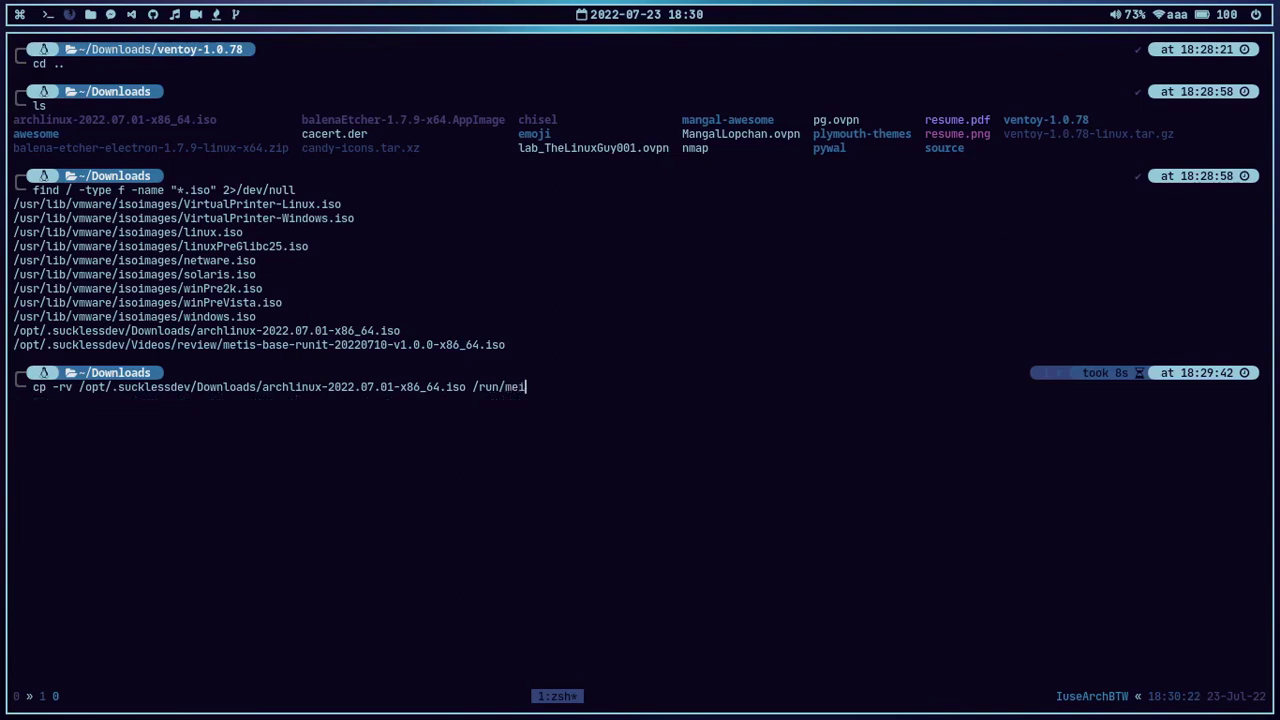
key(BackSpace)
key(BackSpace)
key(Tab)
text(e)
key(Tab)
key(Tab)
key(Tab)
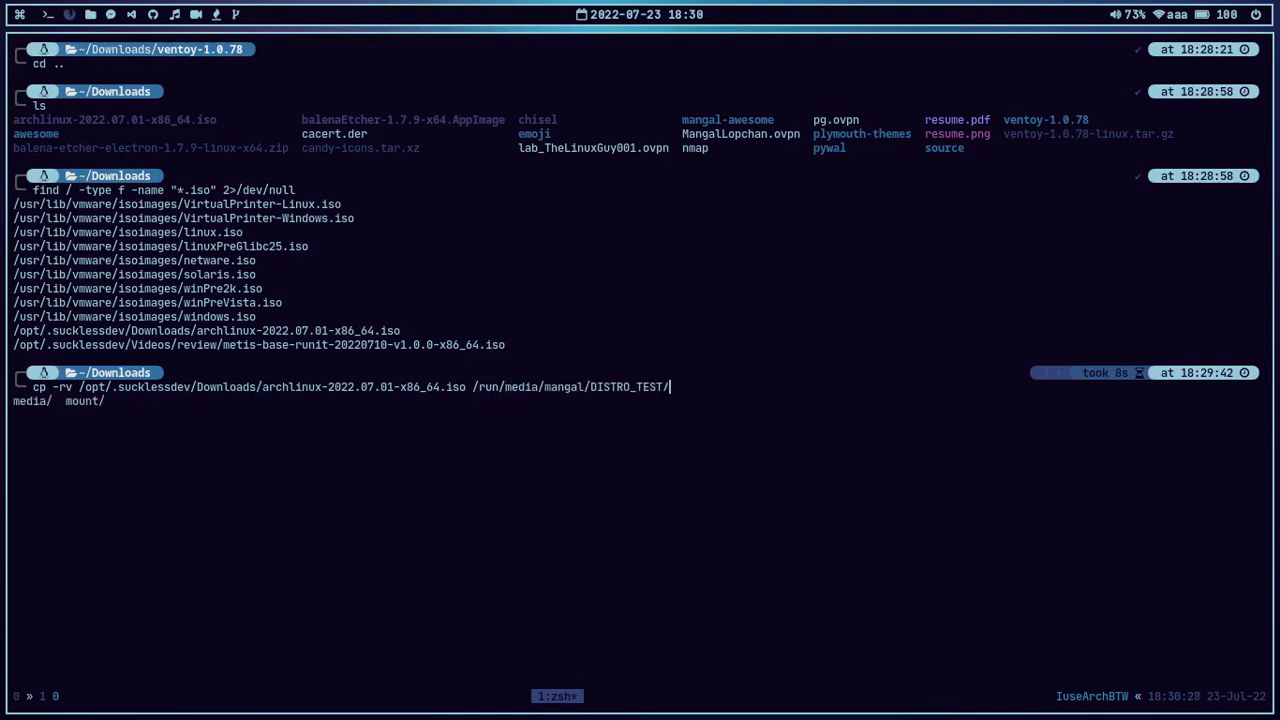
key(Return)
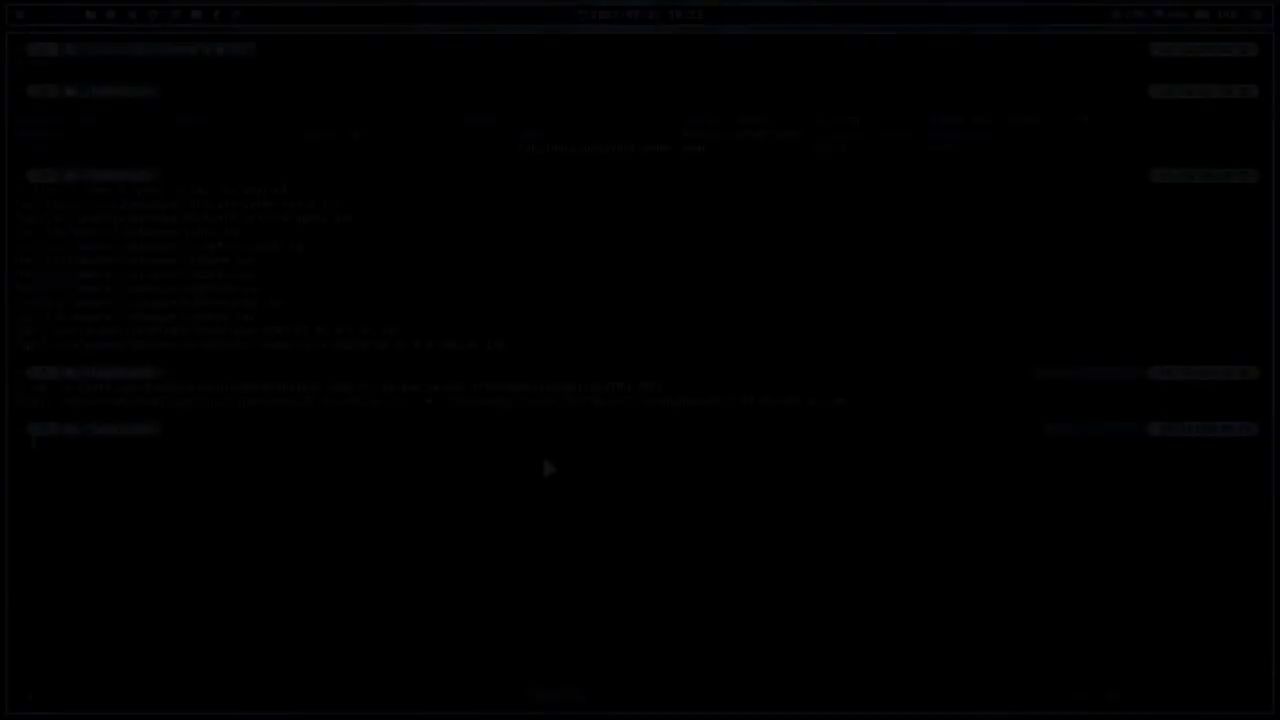
Step: Copy metis-base-runit-20220710-v1.0.0-x86_64.iso from /opt/.sucklessdev/Videos/review to the DISTRO_TEST drive's mount folder using cp -rv
text(cp -rv)
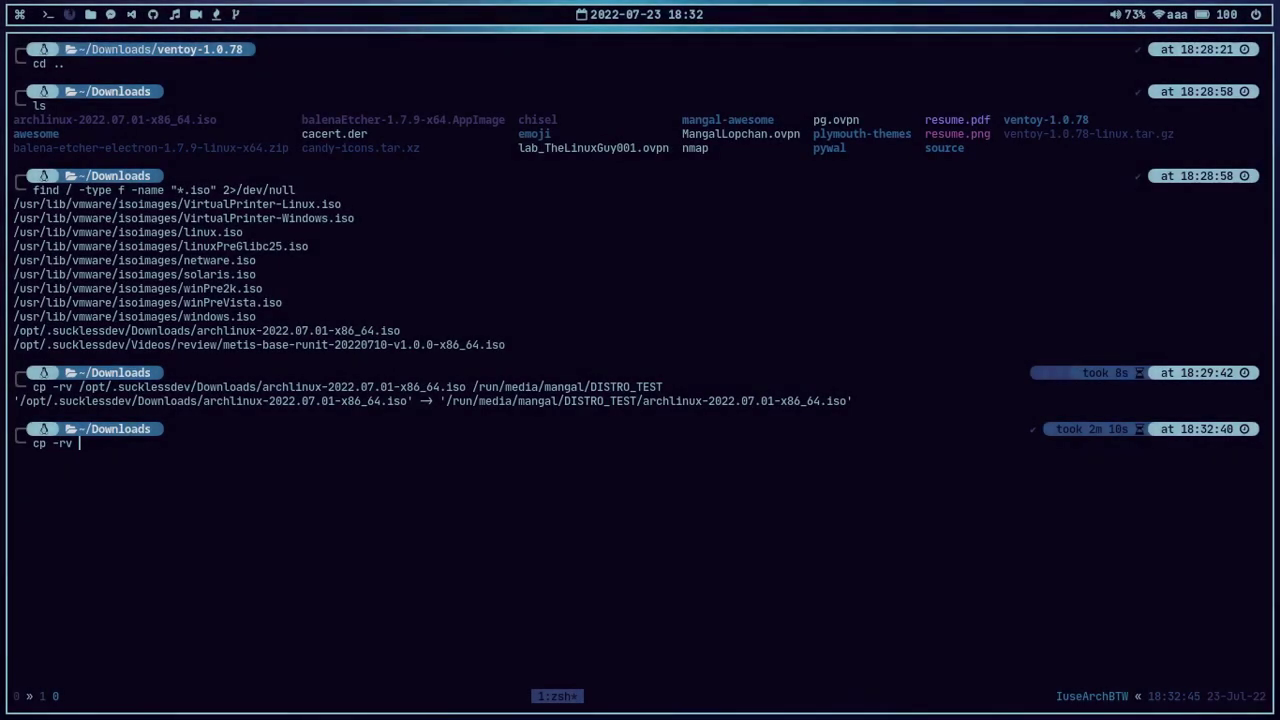
double_click(255, 343)
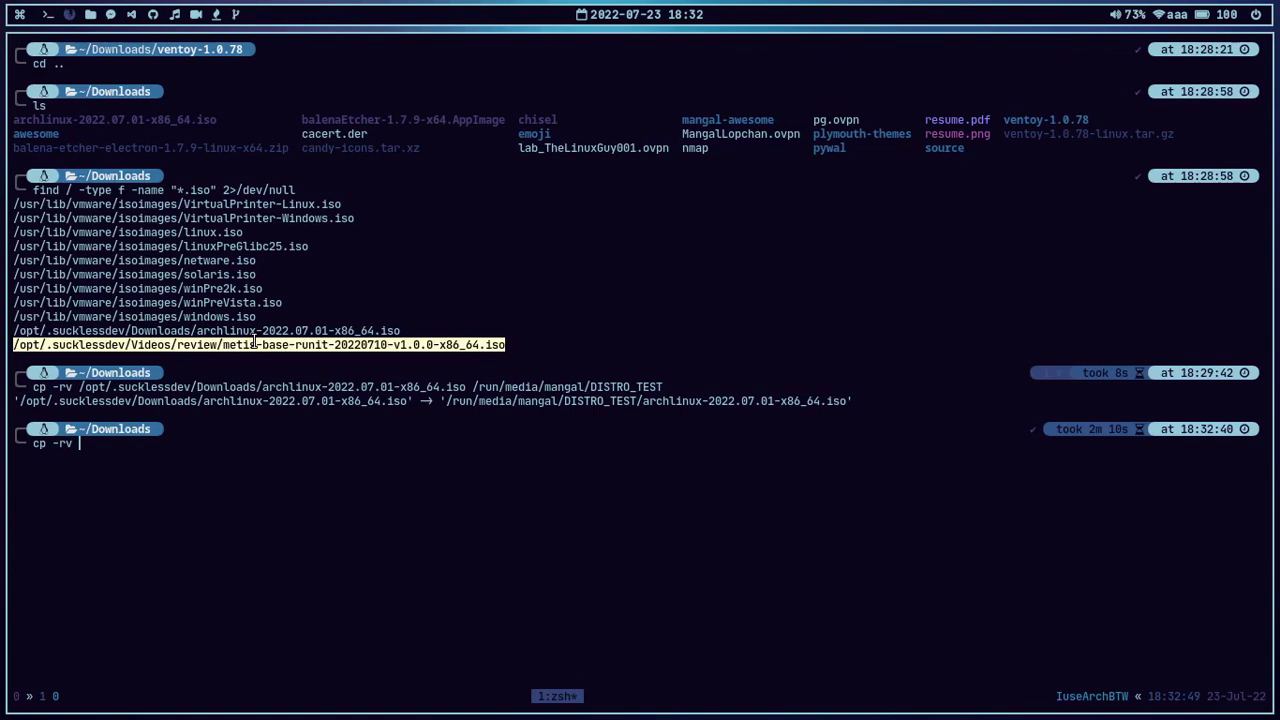
middle_click(255, 343)
text(/run/)
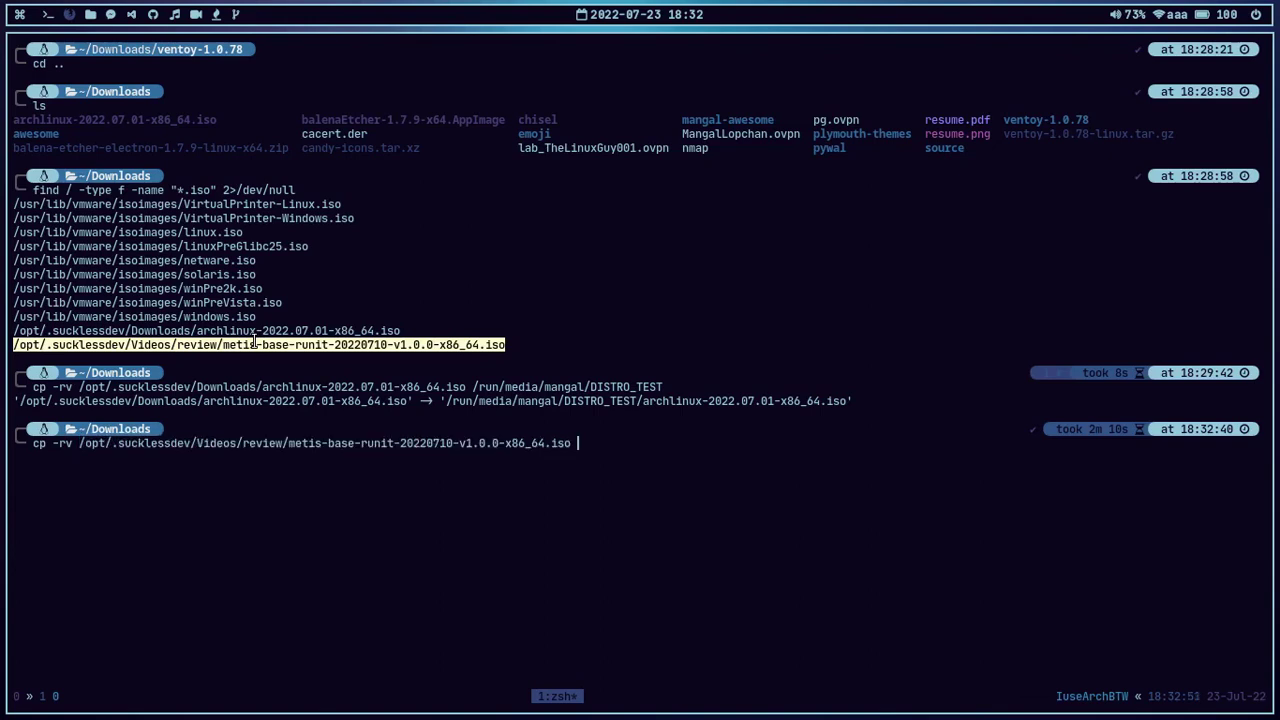
text(media/mangal)
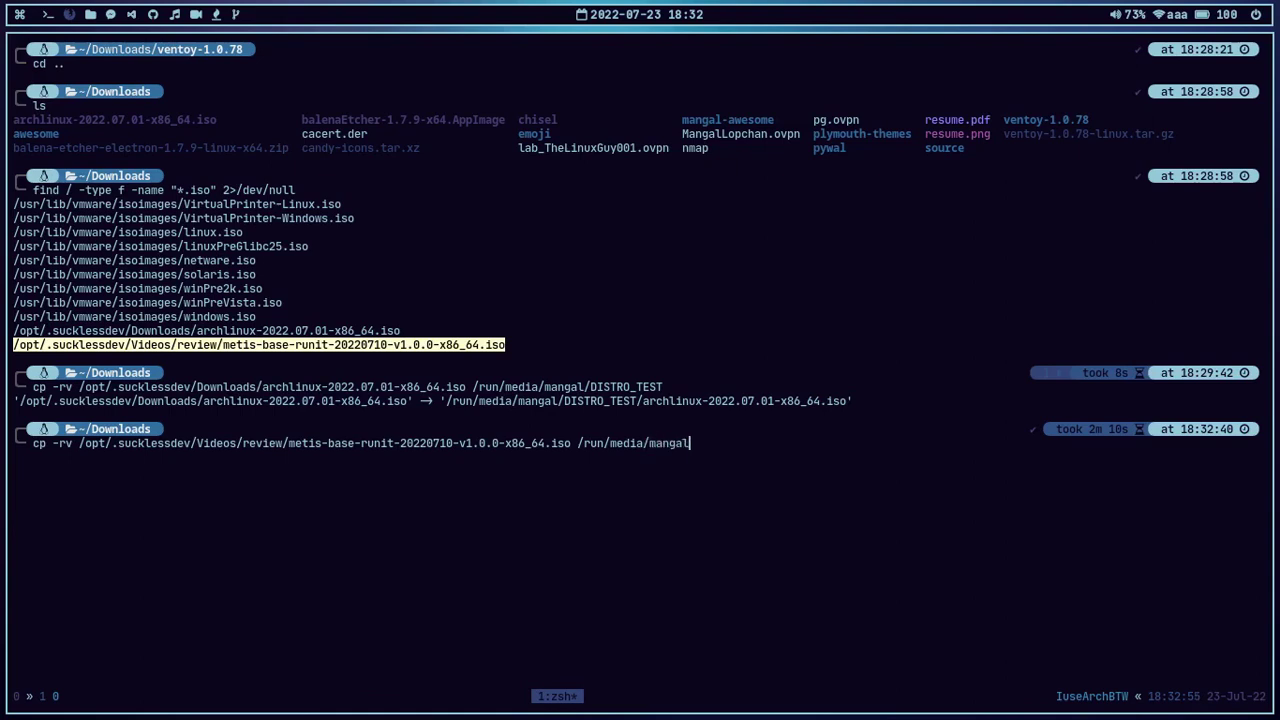
text(/DI)
key(Tab)
key(Tab)
key(BackSpace)
key(BackSpace)
key(BackSpace)
key(BackSpace)
key(BackSpace)
key(BackSpace)
key(BackSpace)
key(BackSpace)
key(BackSpace)
key(BackSpace)
key(BackSpace)
key(BackSpace)
key(BackSpace)
key(BackSpace)
key(BackSpace)
key(BackSpace)
key(BackSpace)
key(BackSpace)
key(BackSpace)
key(BackSpace)
key(BackSpace)
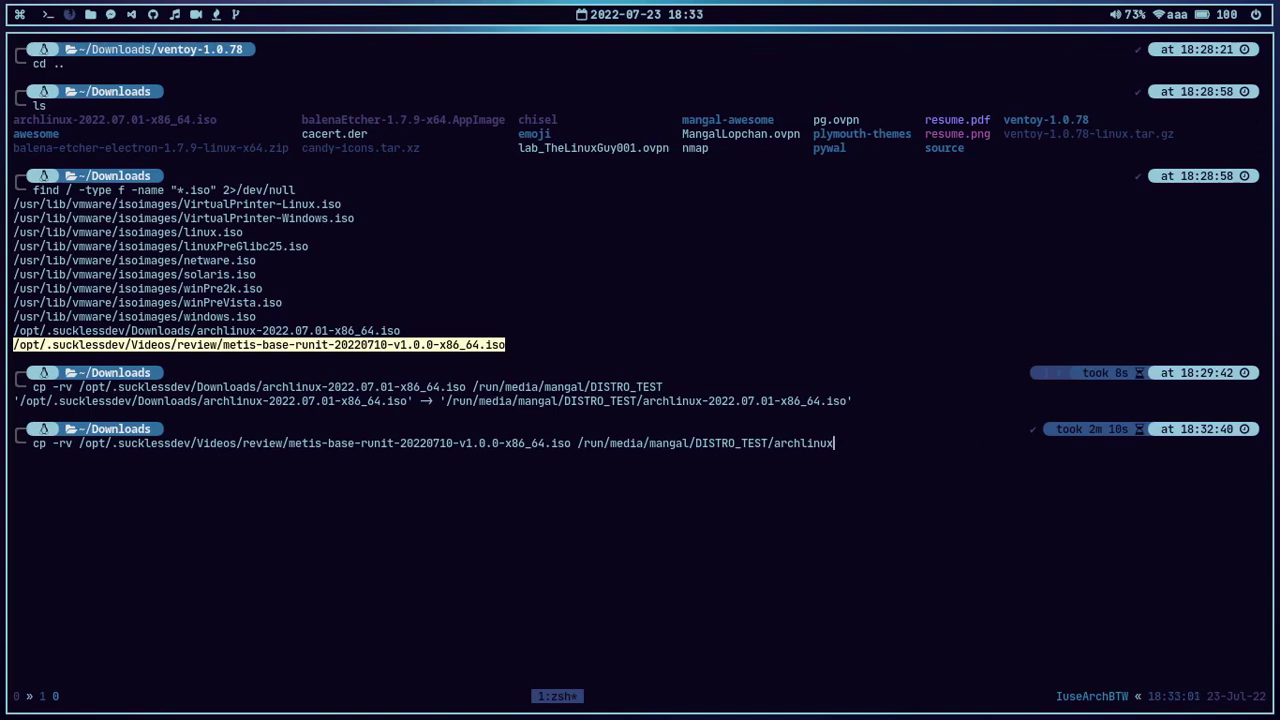
key(Return)
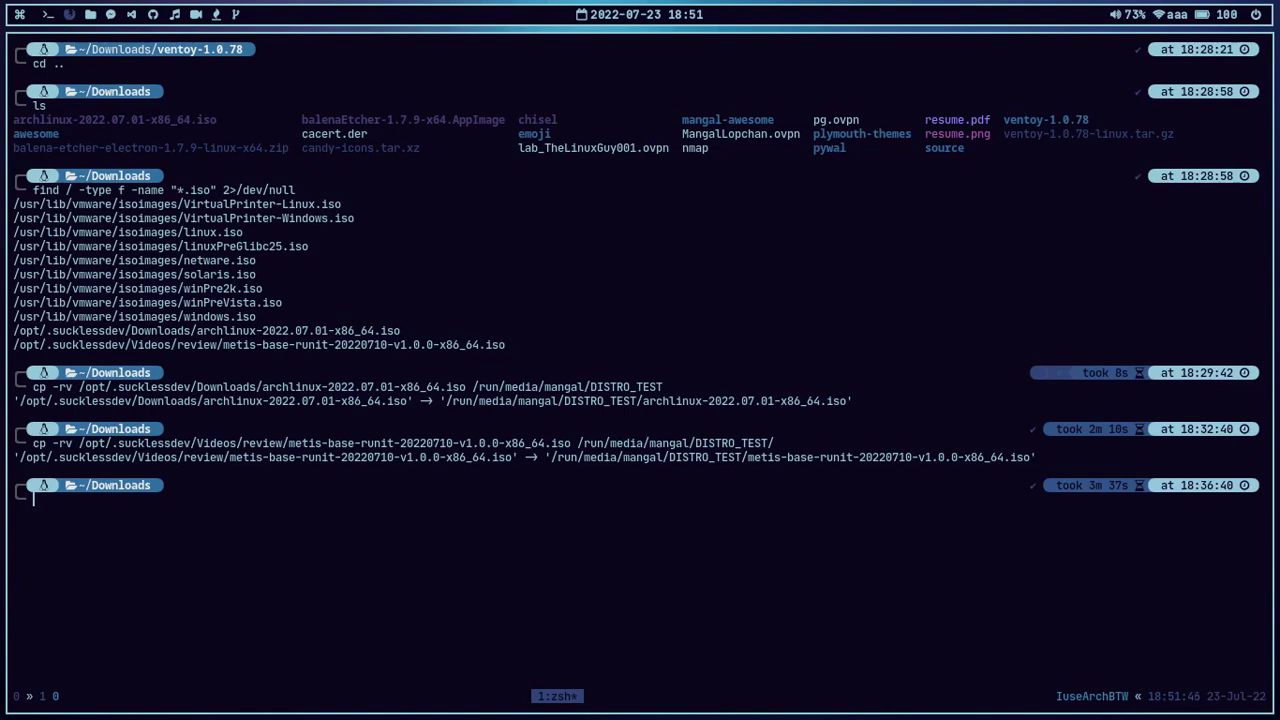
Step: Boot the USB drive in a virtual machine with qemu-system-x86_64 -hda /dev/sda
text(qemu-system-x)
key(Tab)
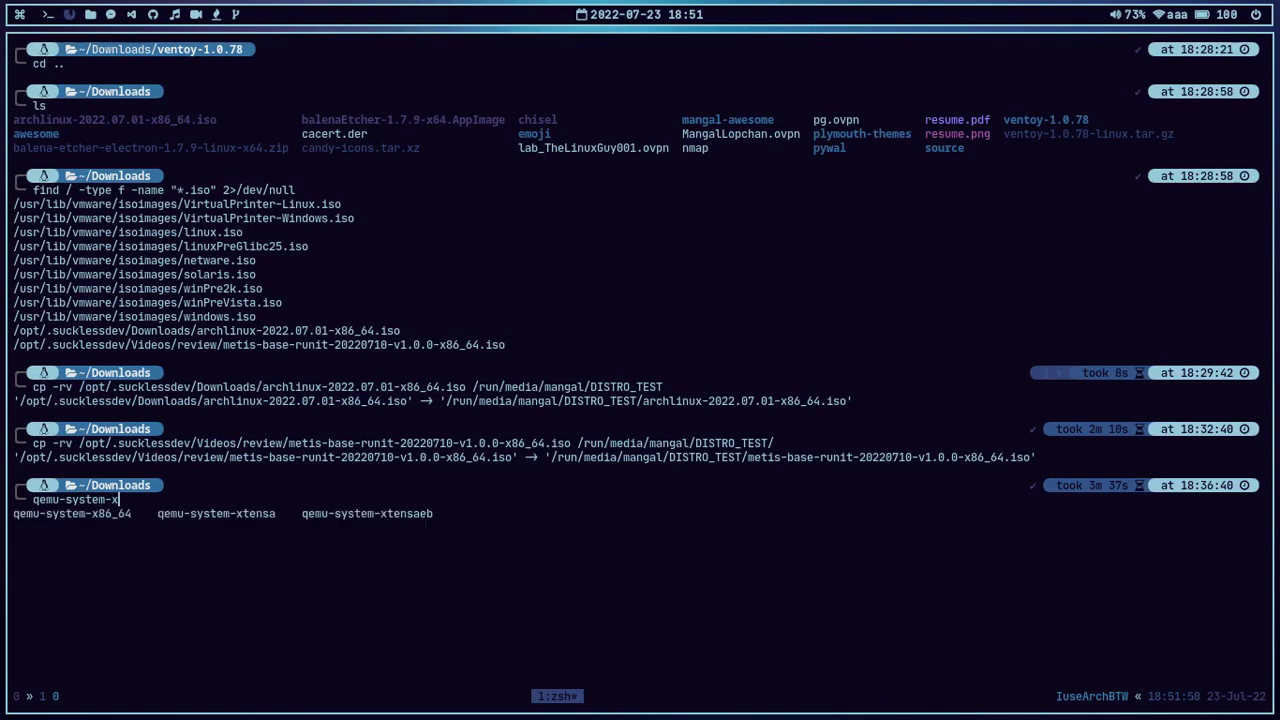
text(8)
key(Tab)
text(-hda /s)
key(BackSpace)
text(dev/sda)
key(Return)
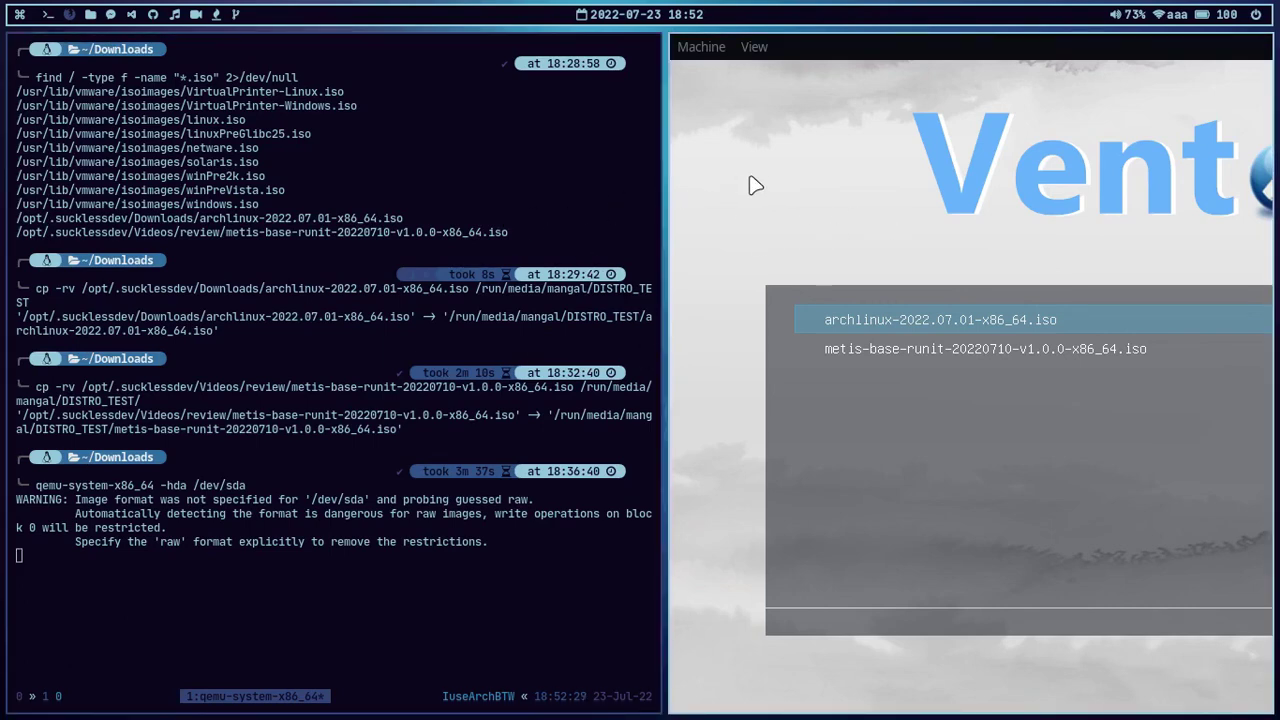
Step: Show the QEMU window alone on its own workspace to view the full Ventoy boot menu, and quit the virtual machine
key(alt+m)
key(alt+j)
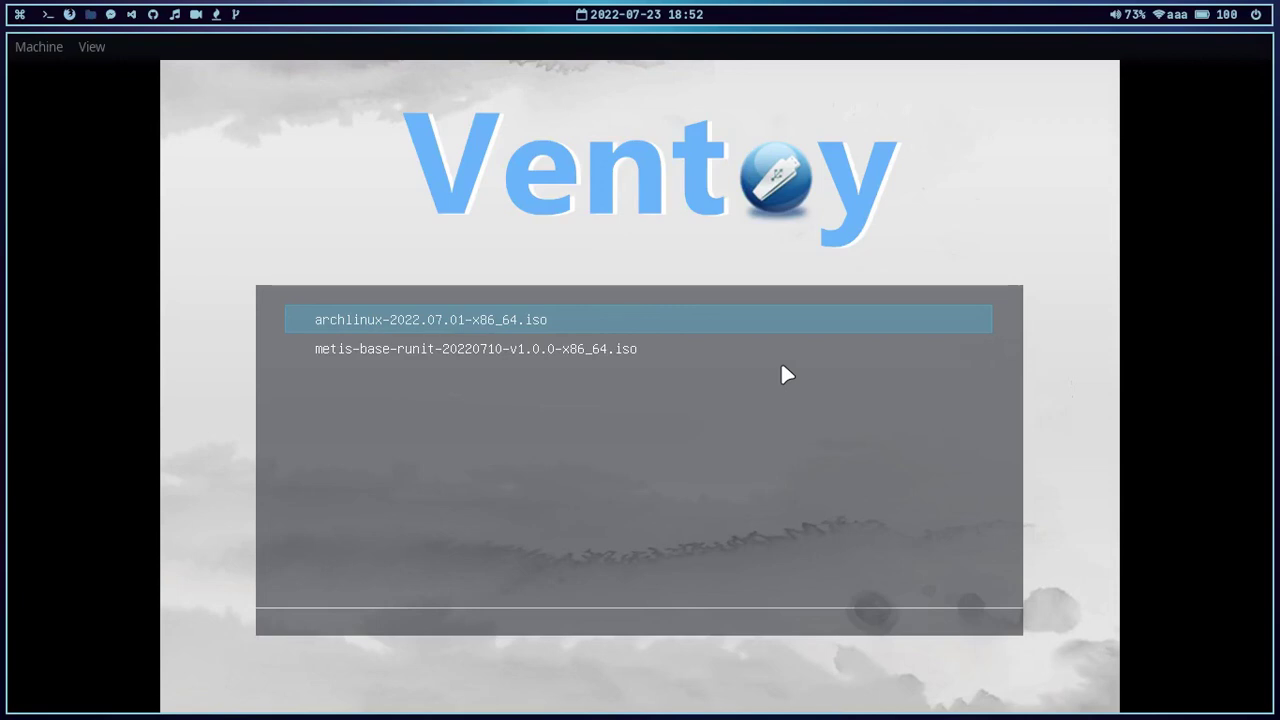
click(35, 52)
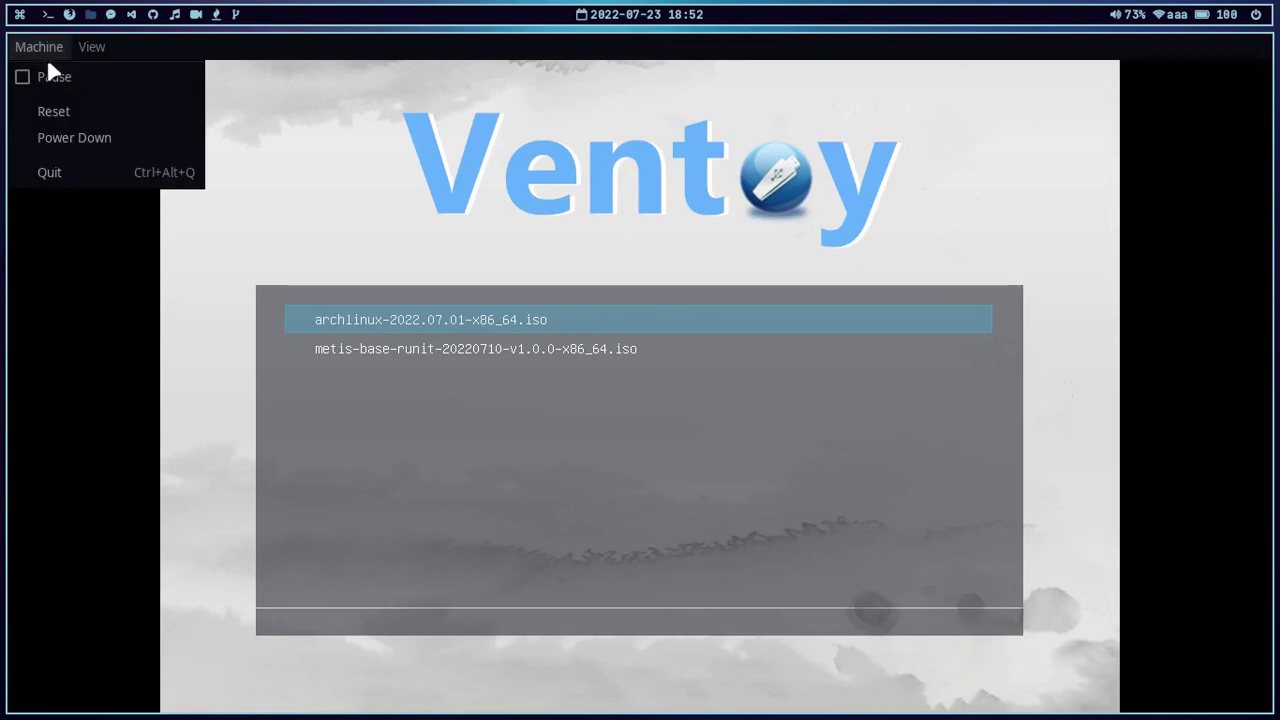
click(67, 169)
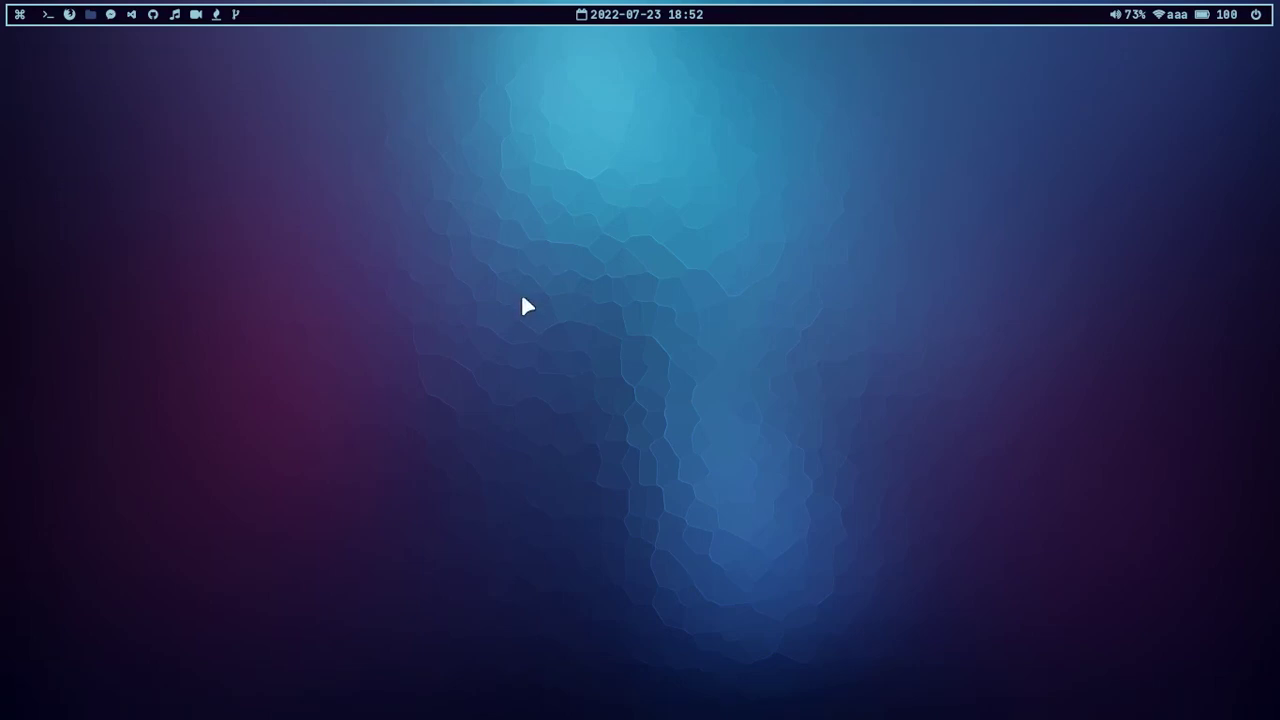